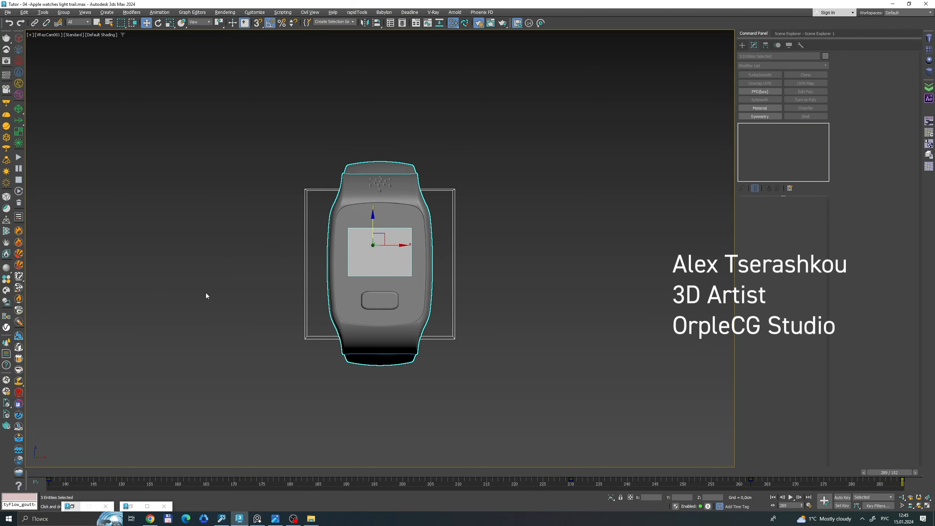
Create a helix spline near the watch with both radii about 6.46 cm and a height of about 4.15 cm.
mouse_move(896, 472)
mouse_down()
mouse_move(483, 473)
mouse_move(181, 456)
mouse_move(610, 473)
mouse_move(56, 473)
mouse_move(900, 474)
mouse_up()
key(w)
click(627, 348)
click(743, 45)
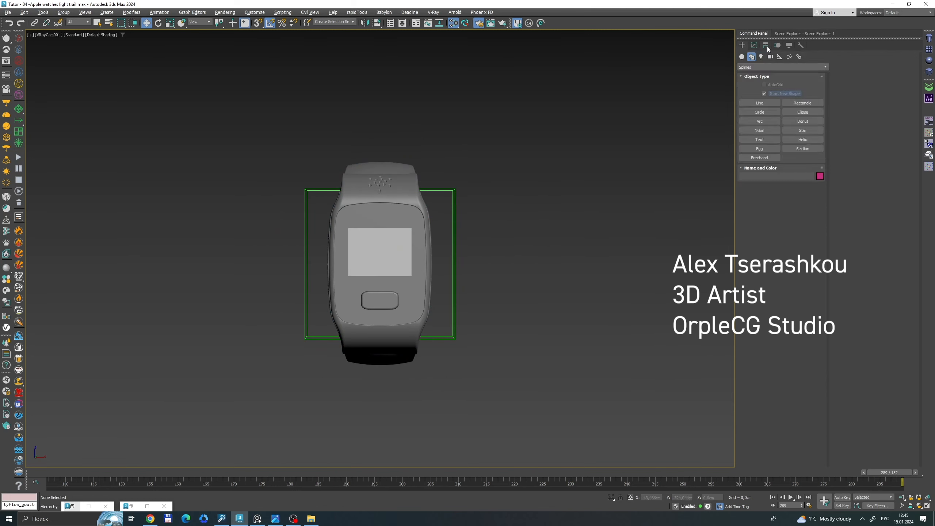
click(802, 139)
key(p)
scroll(556, 226, down, 5)
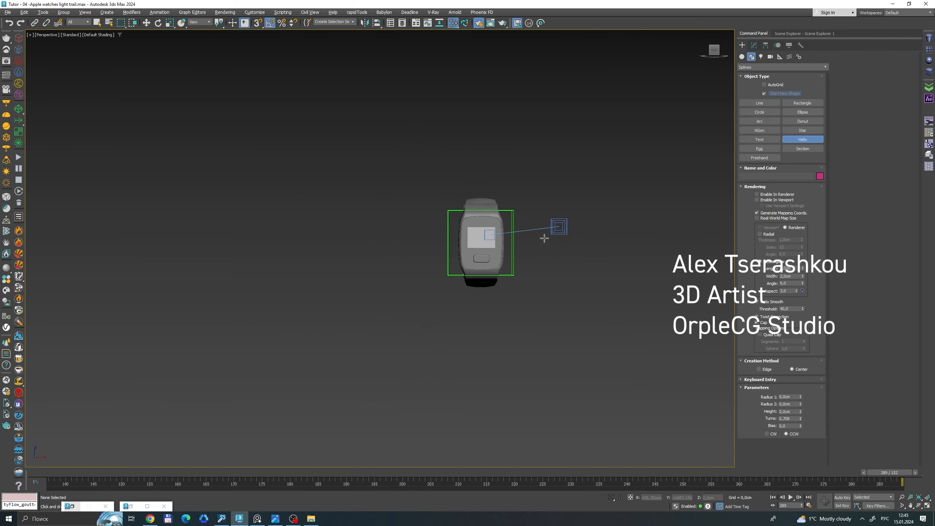
alt+middle_drag(544, 239, 534, 245)
drag(408, 220, 487, 230)
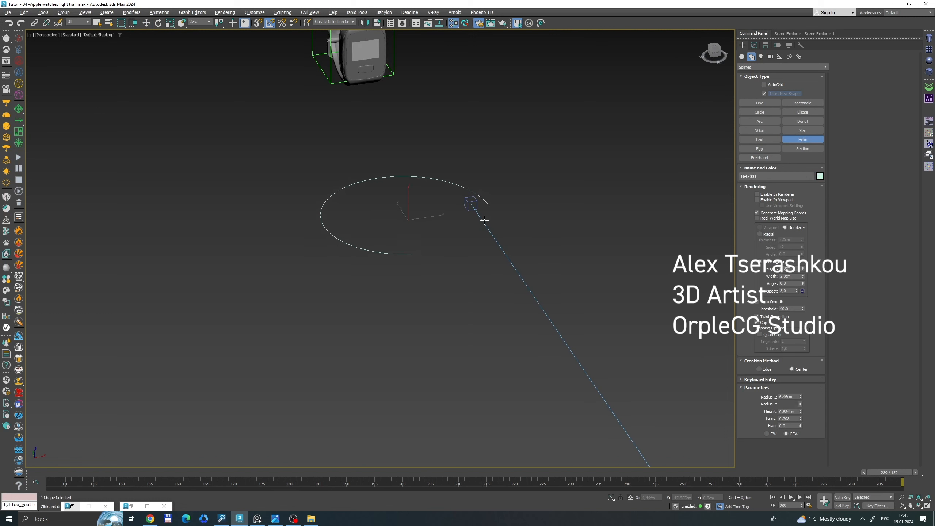
click(478, 178)
click(478, 179)
Align the helix to the green box around the watch and lower it about 4.1 cm in the front view.
key(w)
middle_drag(479, 181, 474, 216)
key(f)
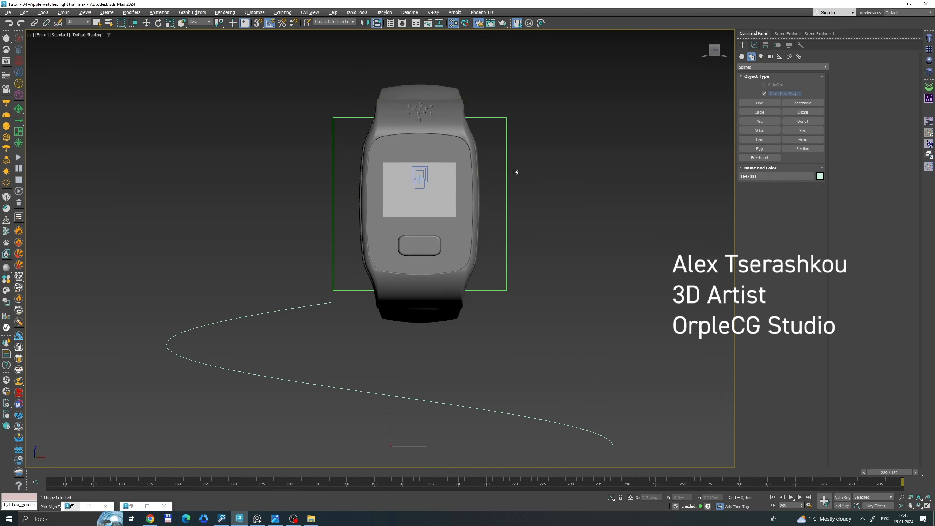
key(shift+a)
click(507, 173)
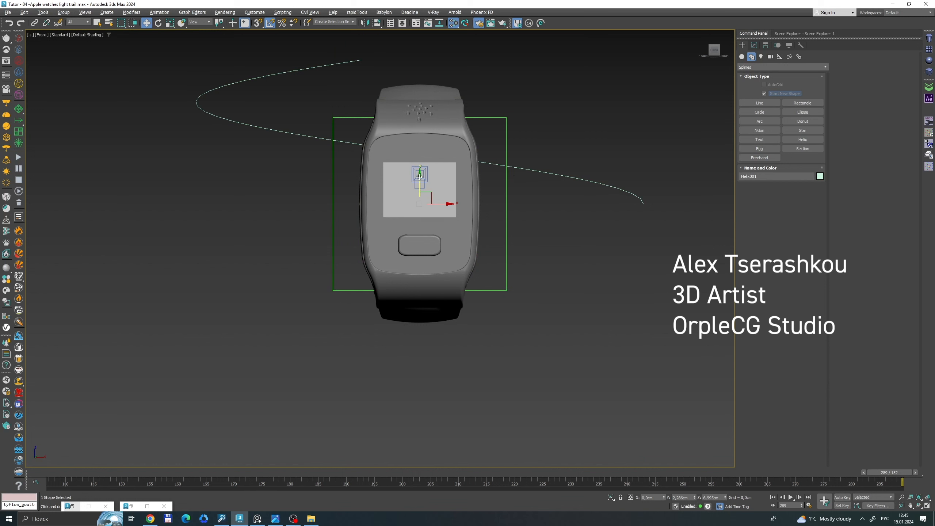
drag(420, 184, 420, 328)
Try displaying the helix as a thick rectangular profile in the viewport, with the profile length increased to about 8.46 cm.
click(754, 45)
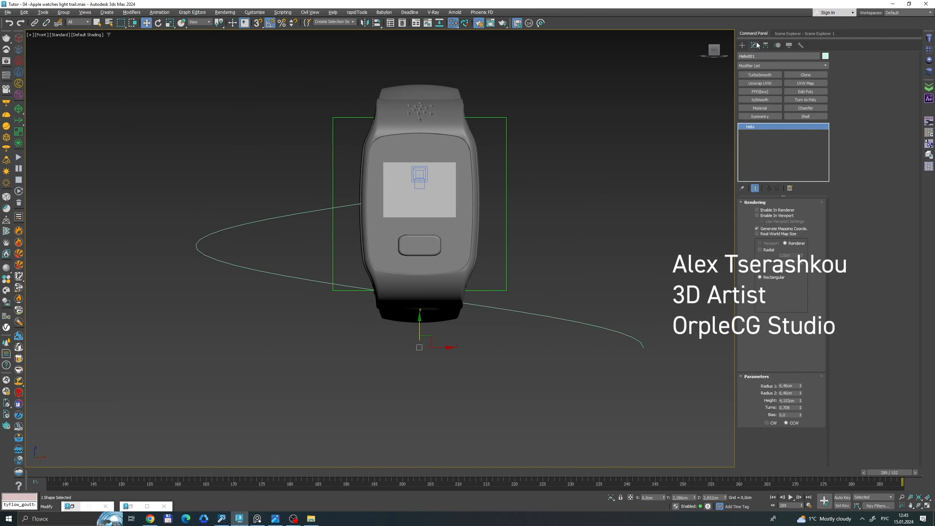
click(757, 215)
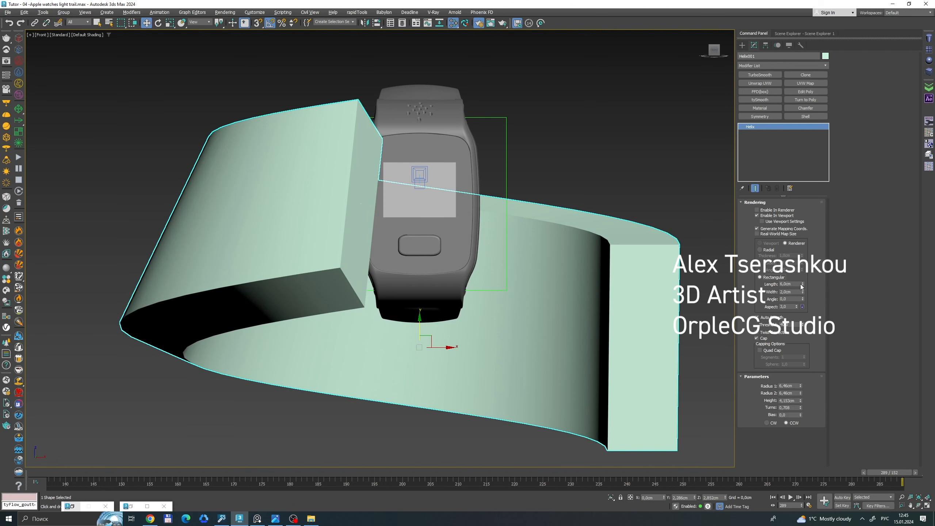
drag(802, 286, 801, 264)
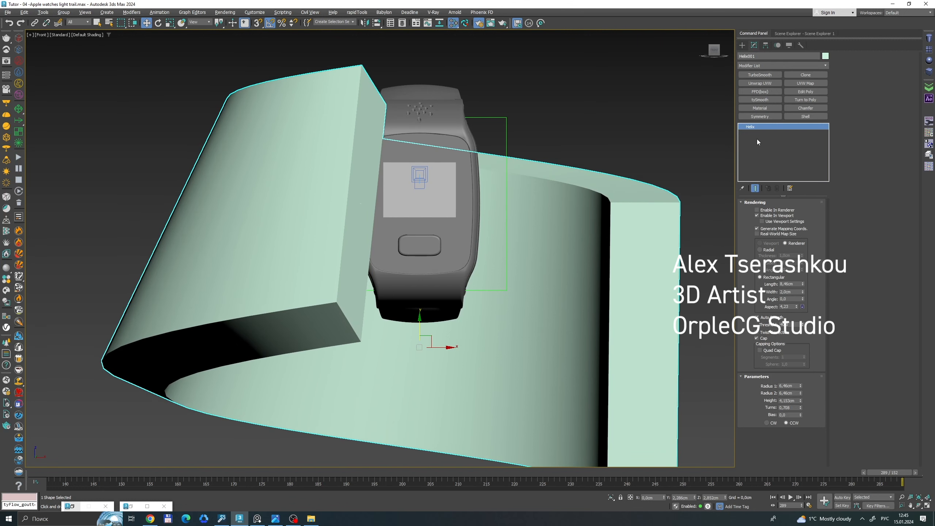
click(757, 215)
Apply an Extrude modifier to the helix with an amount of 3.5 cm to form a ribbon.
click(745, 65)
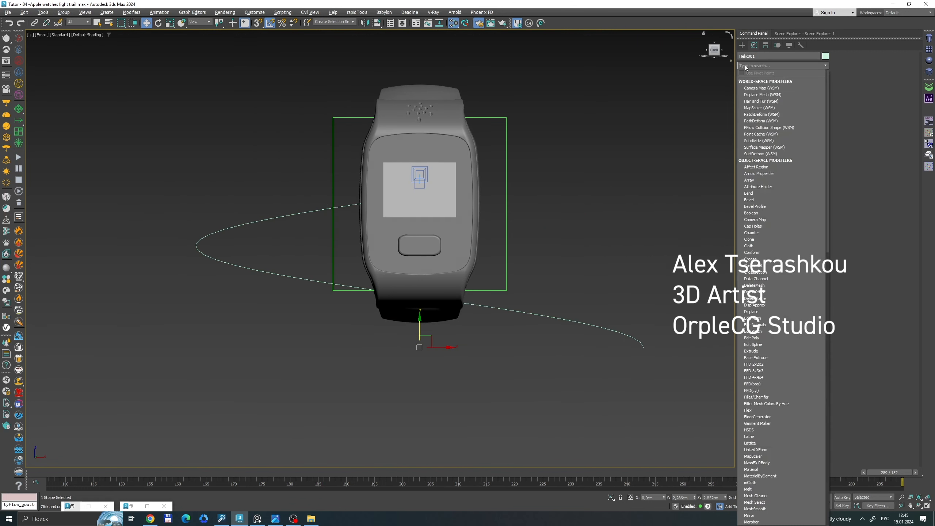
text(yu)
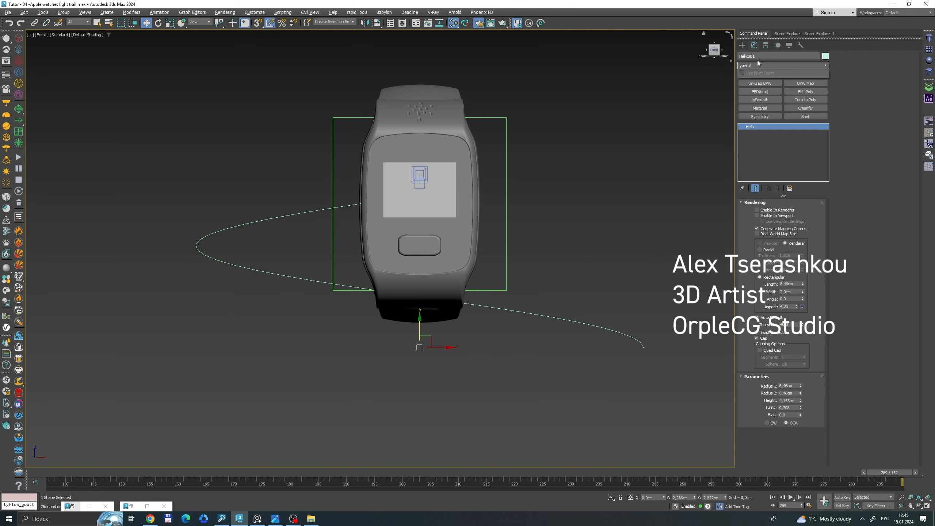
key(BackSpace)
key(BackSpace)
key(alt+shift)
text(ex)
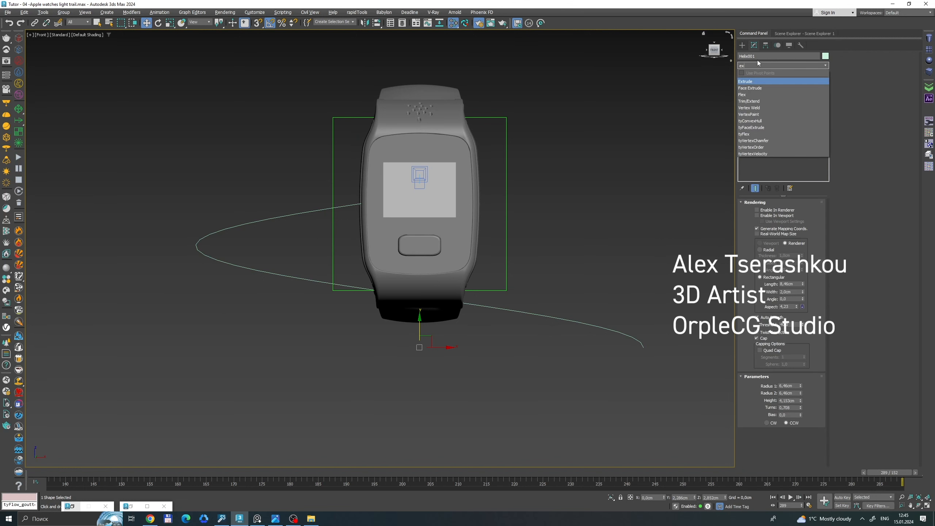
key(Return)
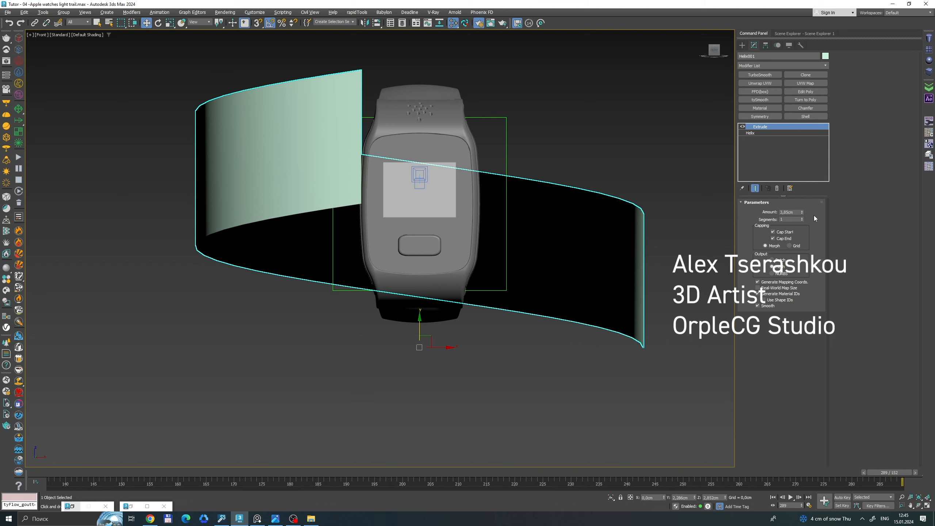
drag(804, 215, 804, 217)
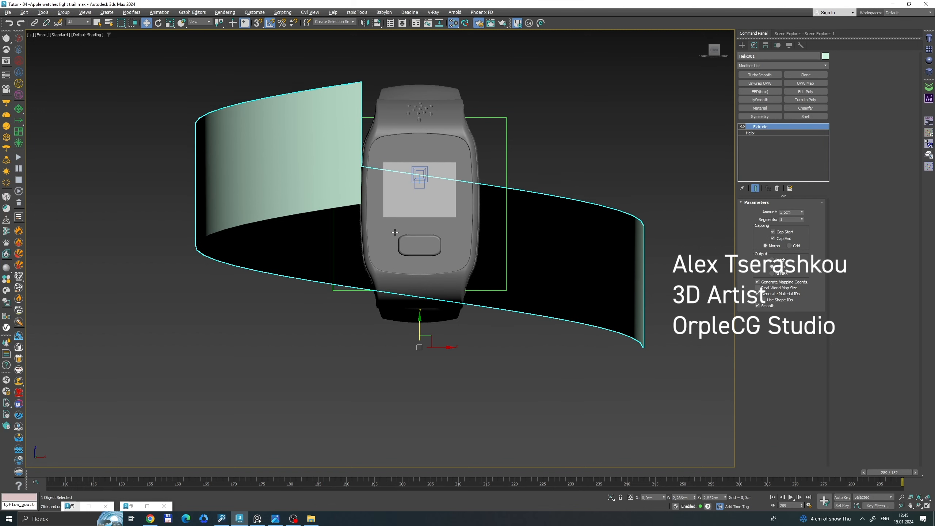
Lower the extruded ribbon about 1.6 cm and link it to the green box around the watch.
click(404, 331)
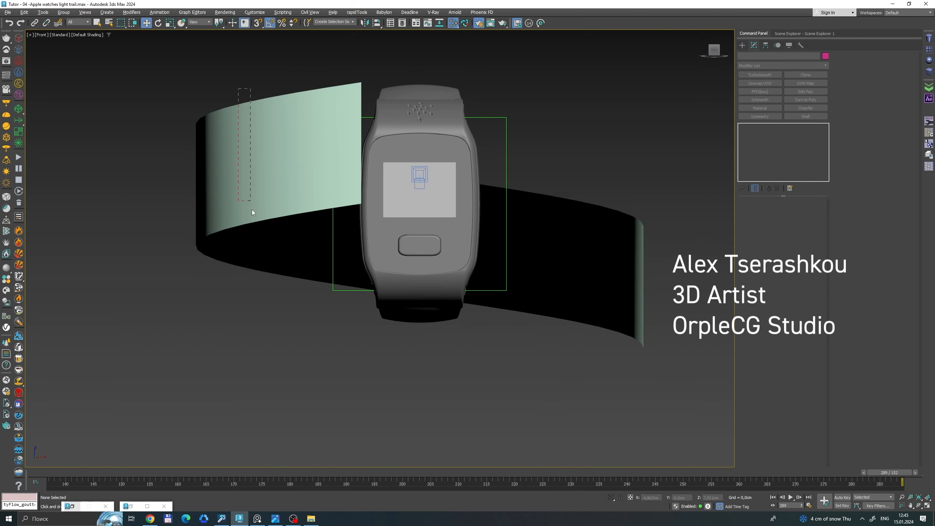
drag(252, 213, 254, 220)
drag(419, 326, 417, 382)
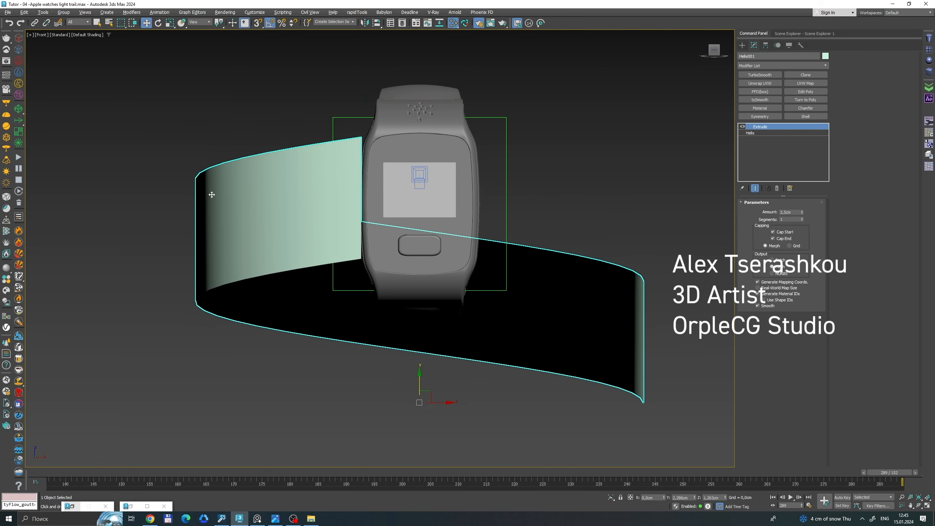
click(35, 23)
drag(244, 185, 338, 123)
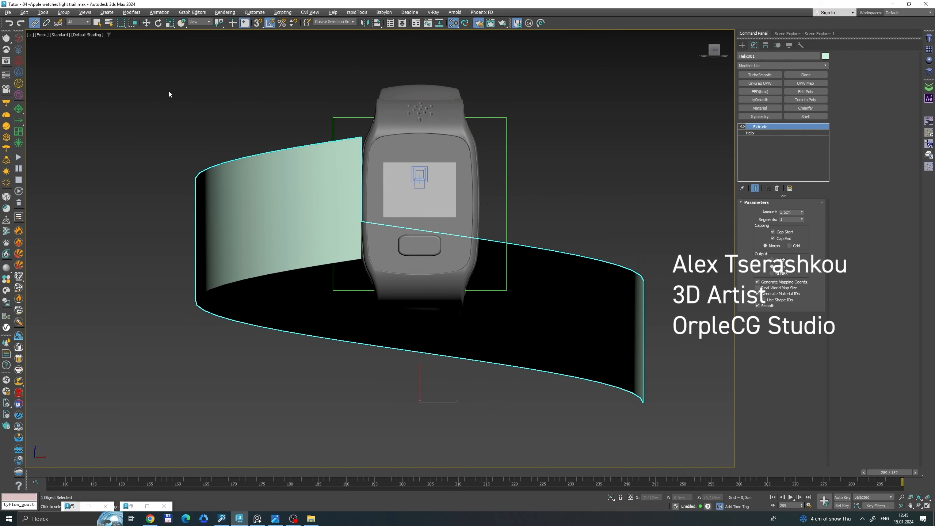
Set both radii of the helix to 4 cm and its height to about 3.53 cm.
click(751, 133)
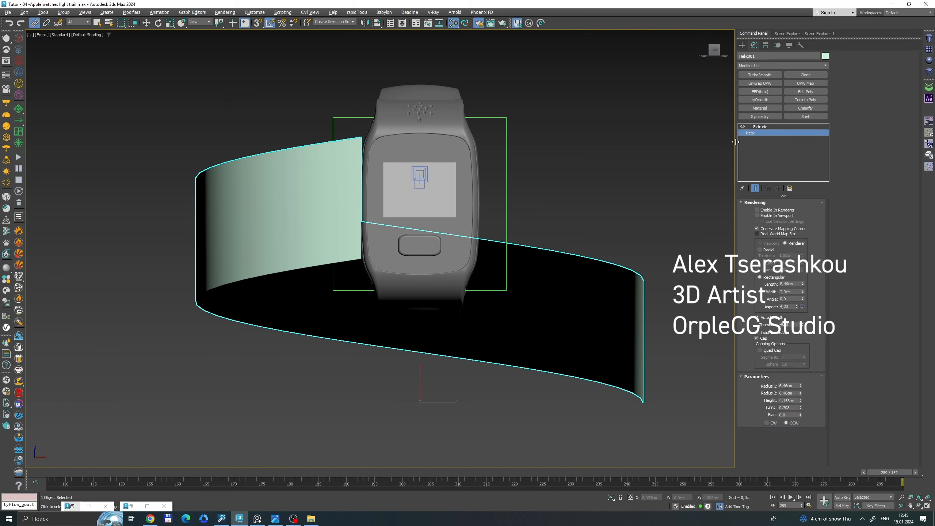
text(4)
key(Tab)
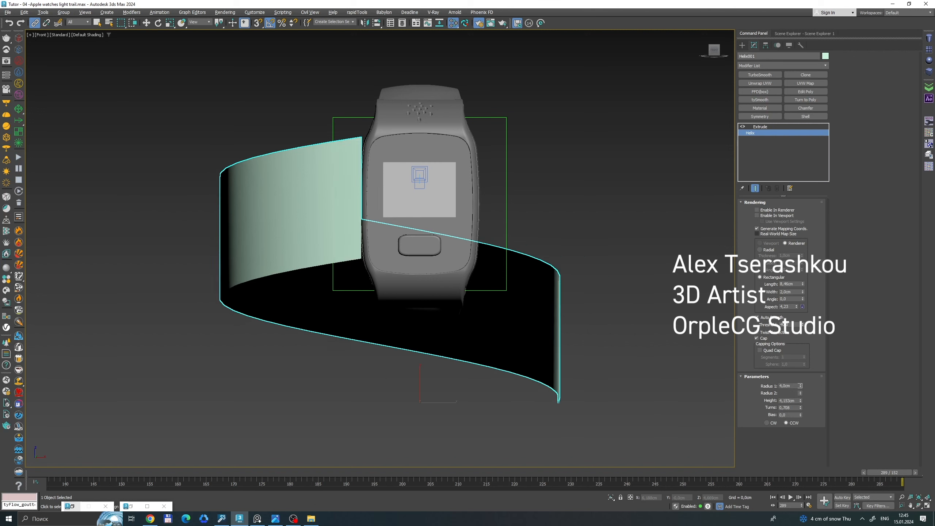
text(4)
key(Tab)
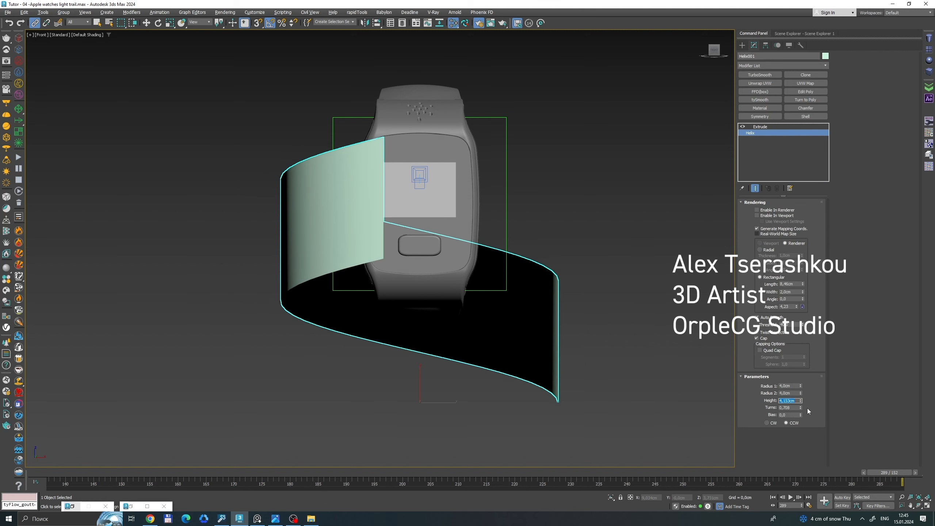
drag(801, 401, 814, 460)
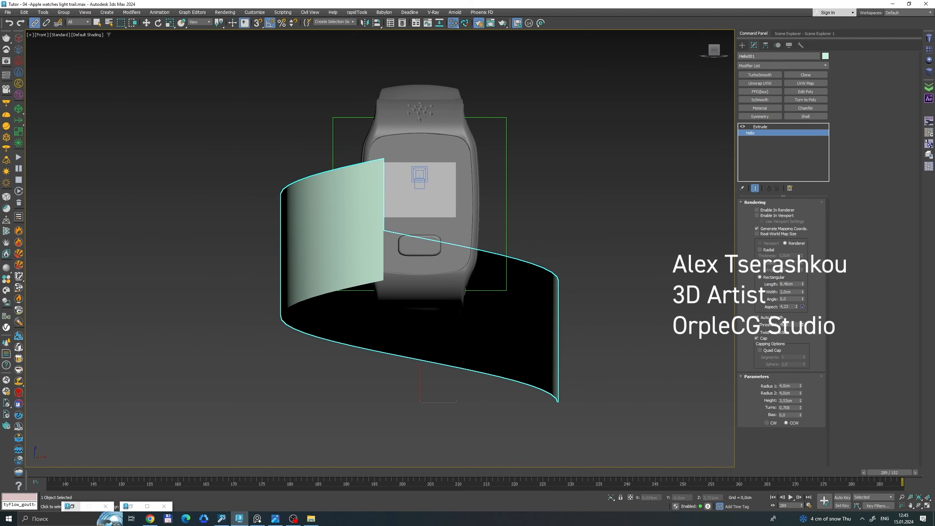
Place the Screenshot_4.png reference image over the viewport beside the watch.
drag(934, 99, 76, 47)
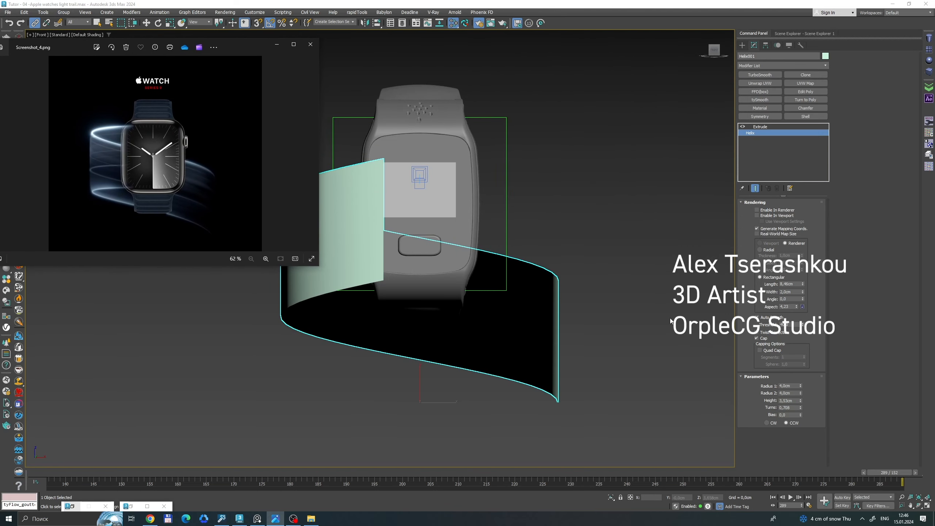
click(537, 219)
drag(541, 223, 559, 366)
Delete the old mesh-trail object around the watch, using the top view with edged faces shown.
key(t)
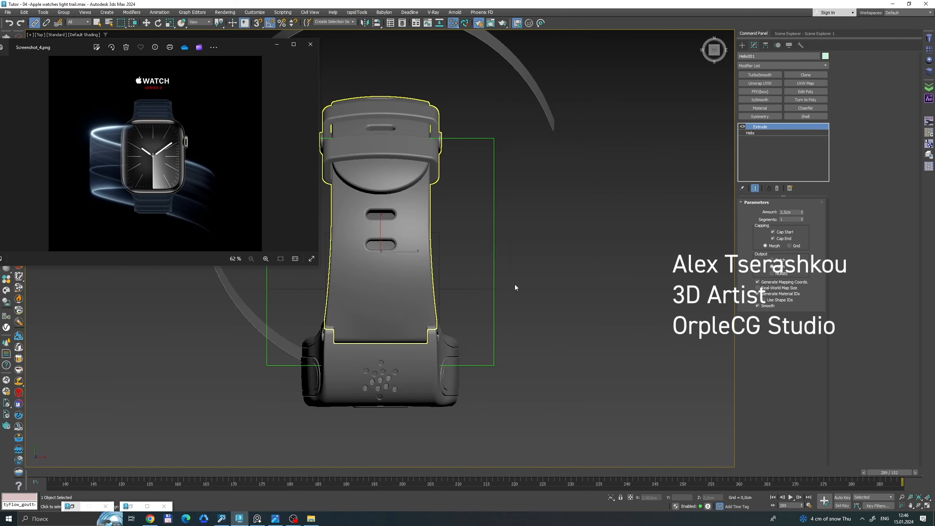
scroll(588, 320, down, 5)
scroll(501, 311, up, 5)
key(w)
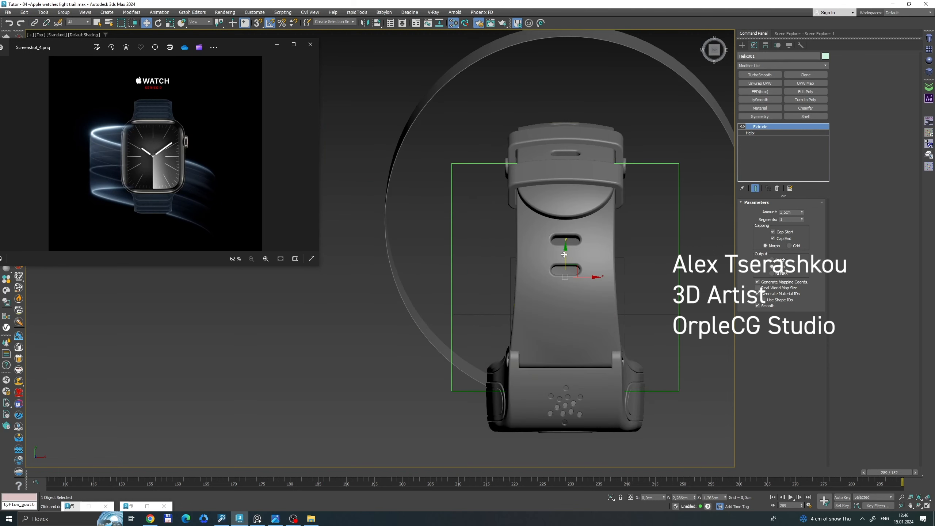
key(F4)
click(467, 83)
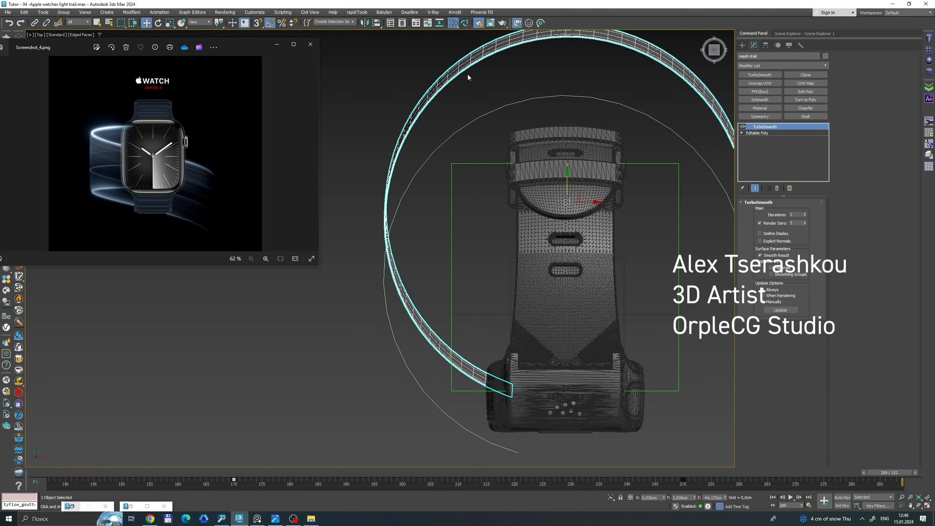
key(Delete)
Move the helix ribbon about 1 cm along Y towards the strap buckle, and return to the shaded front view.
click(438, 146)
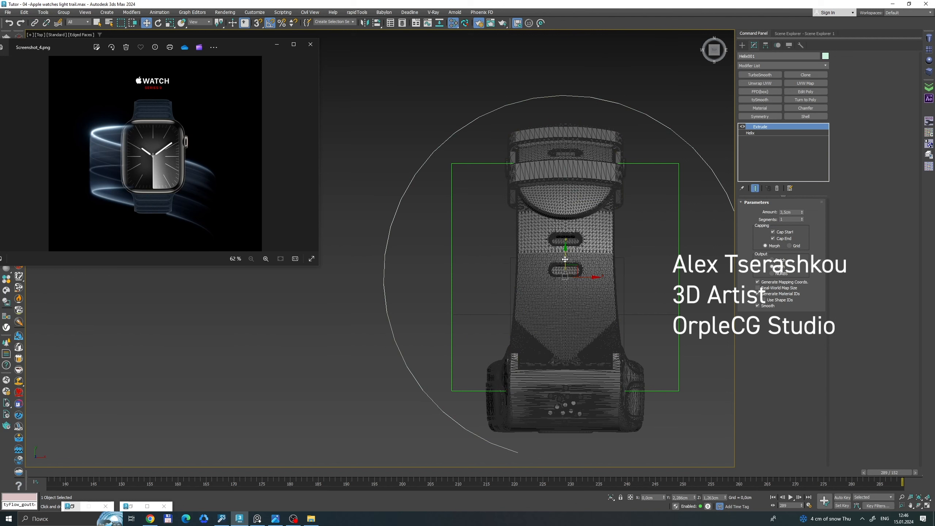
drag(566, 260, 566, 214)
key(F3)
key(f)
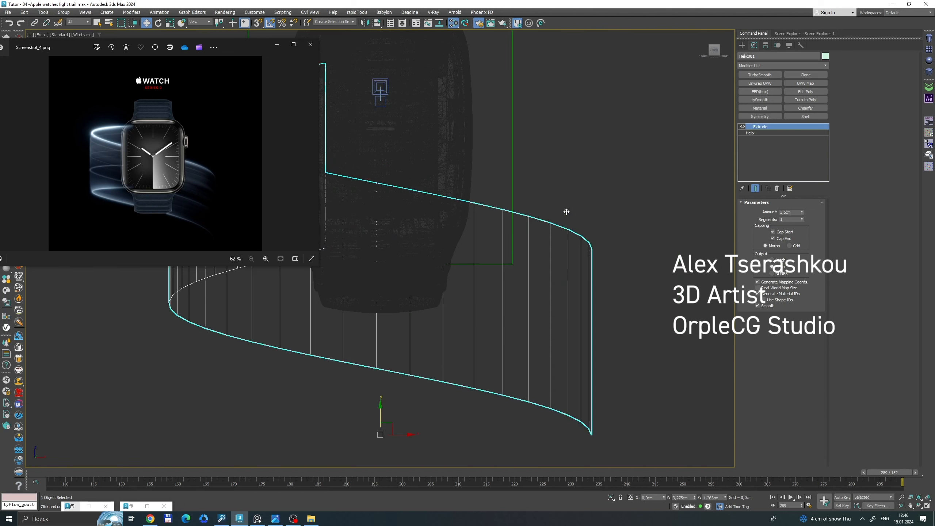
scroll(547, 217, down, 5)
middle_drag(543, 202, 572, 223)
key(F3)
scroll(564, 196, up, 3)
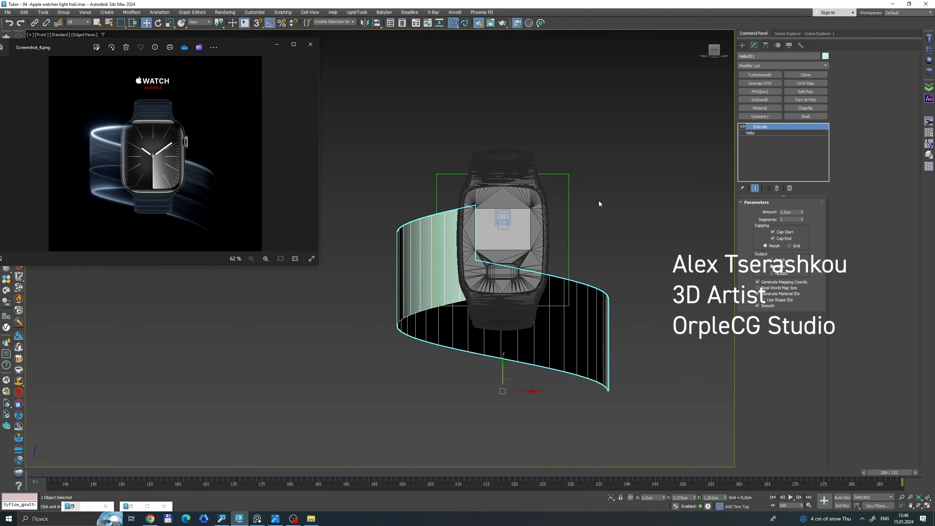
click(599, 200)
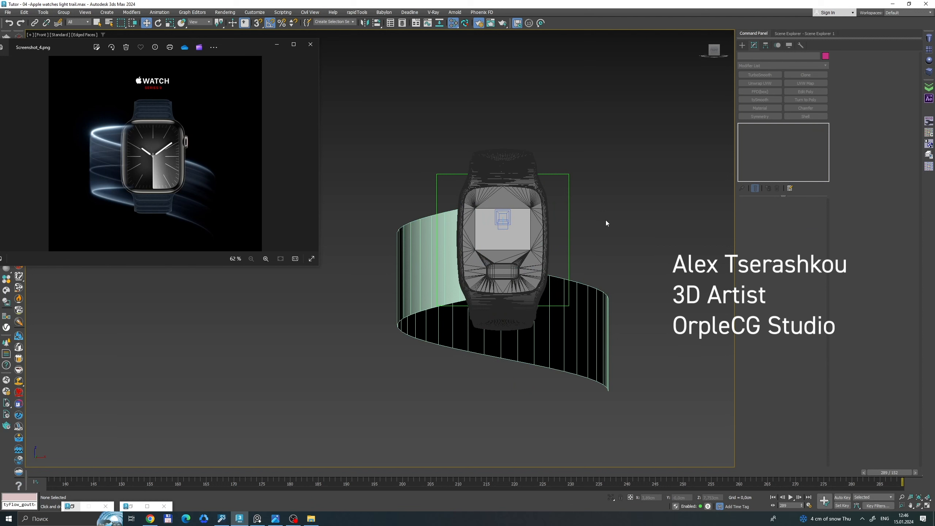
Reduce the helix height to about 2.59 cm and raise the ribbon about 1.3 cm around the watch body.
click(397, 235)
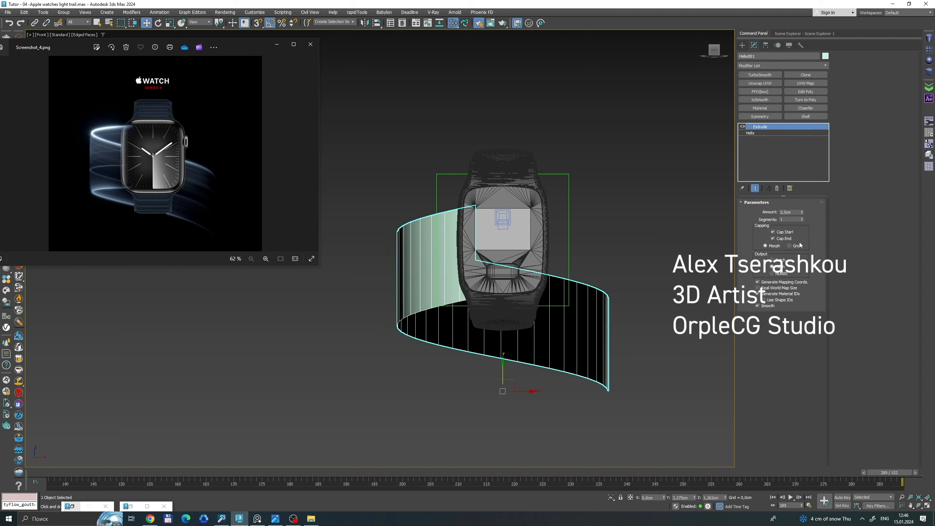
click(759, 133)
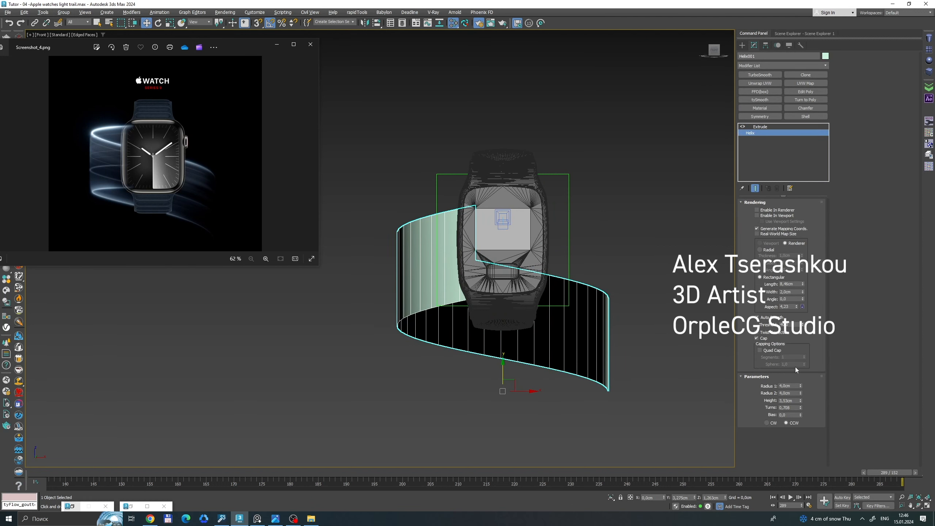
drag(800, 400, 765, 475)
key(F3)
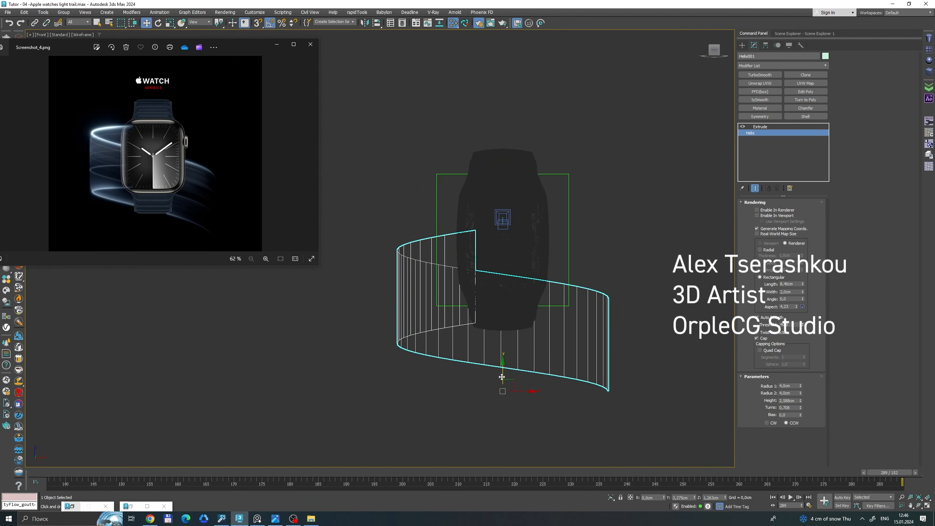
drag(490, 377, 489, 343)
key(F3)
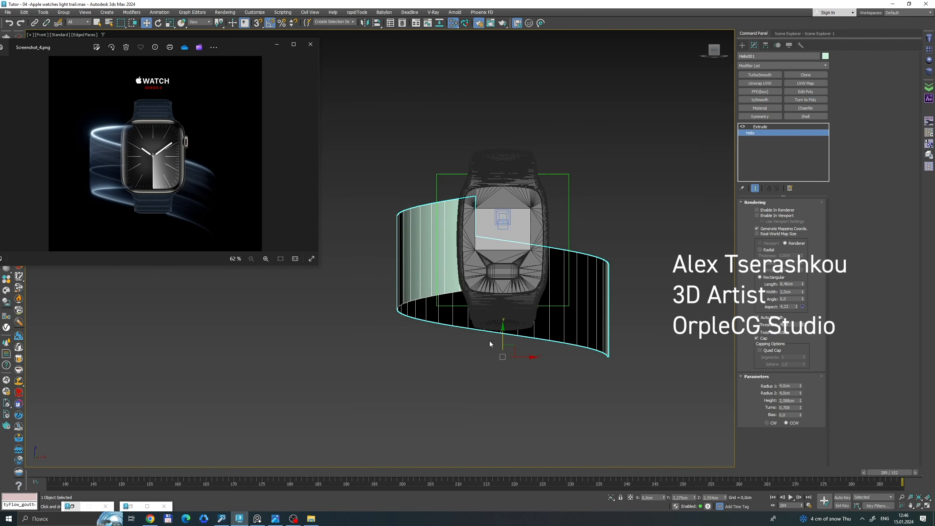
Open the Slate Material Editor with the helix ribbon selected and move the reference image clear of the upper viewport.
mouse_move(891, 474)
mouse_down()
mouse_move(57, 472)
mouse_move(889, 472)
mouse_up()
click(555, 94)
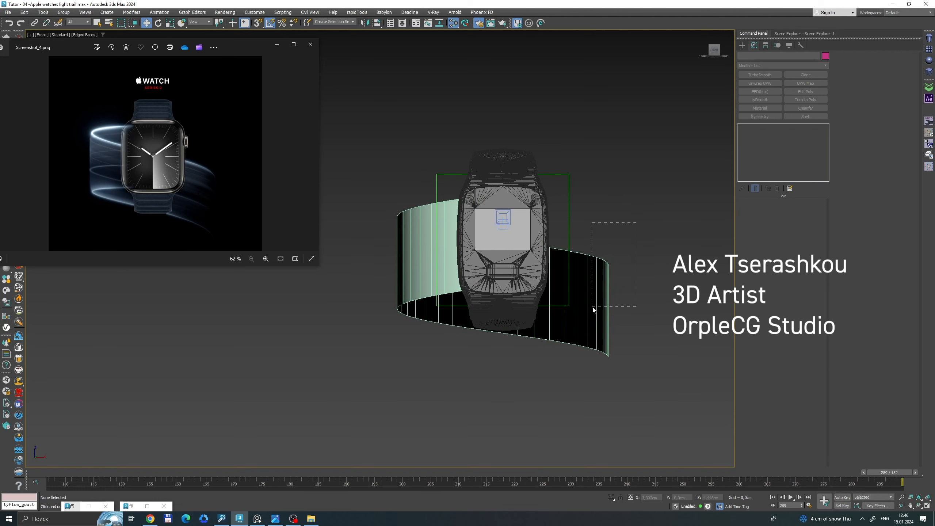
drag(593, 309, 593, 309)
key(m)
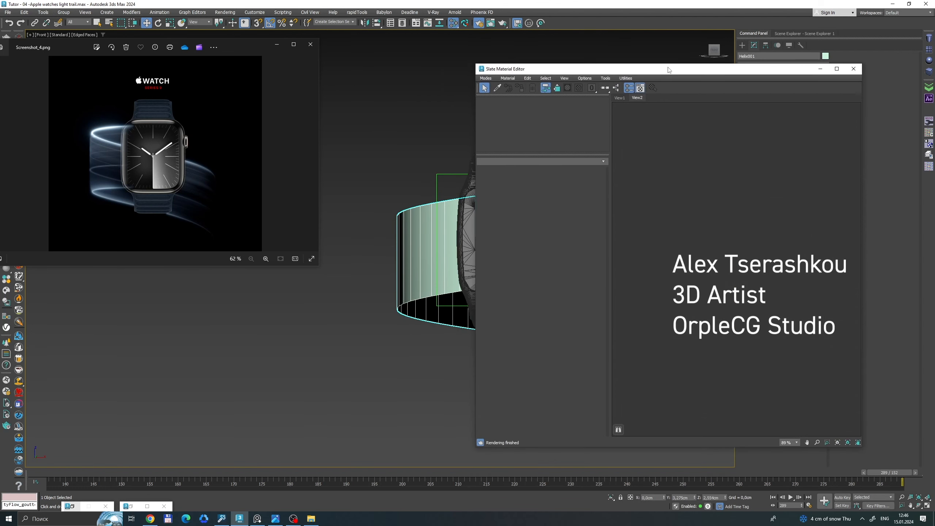
drag(49, 51, 169, 287)
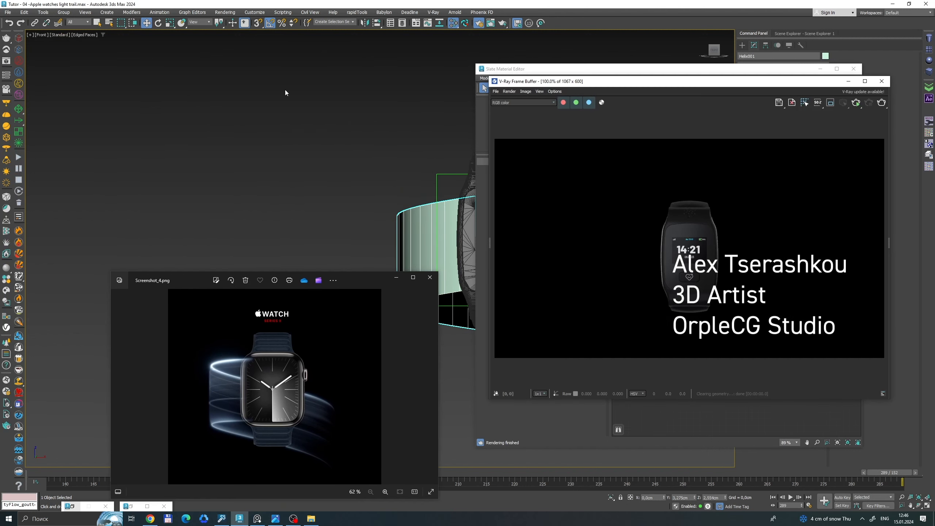
Start an interactive V-Ray render of the watch and ribbon, and arrange the frame buffer beside the reference image.
drag(695, 83, 268, 65)
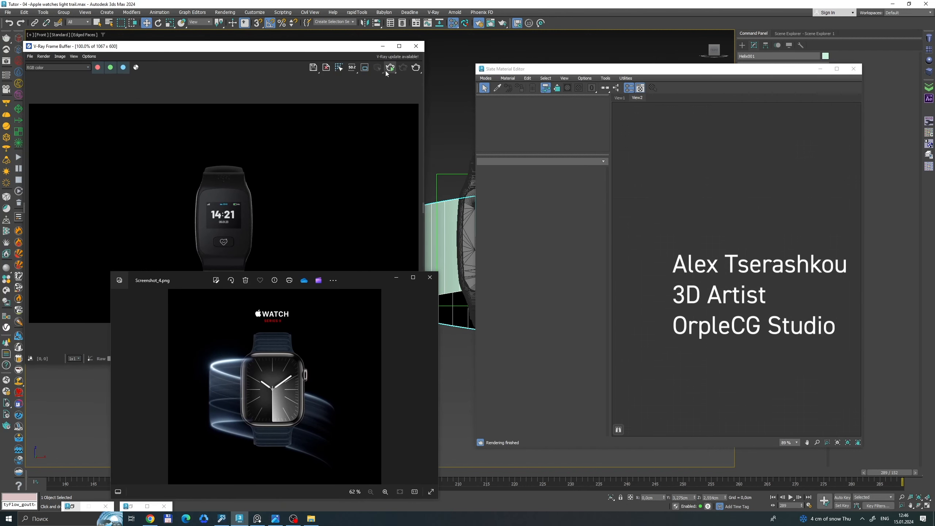
drag(280, 277, 271, 410)
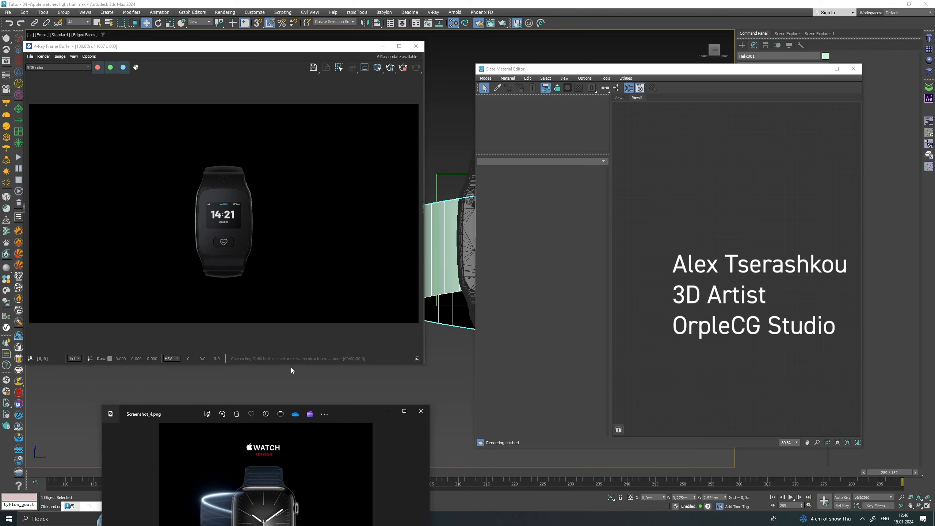
key(shift+q)
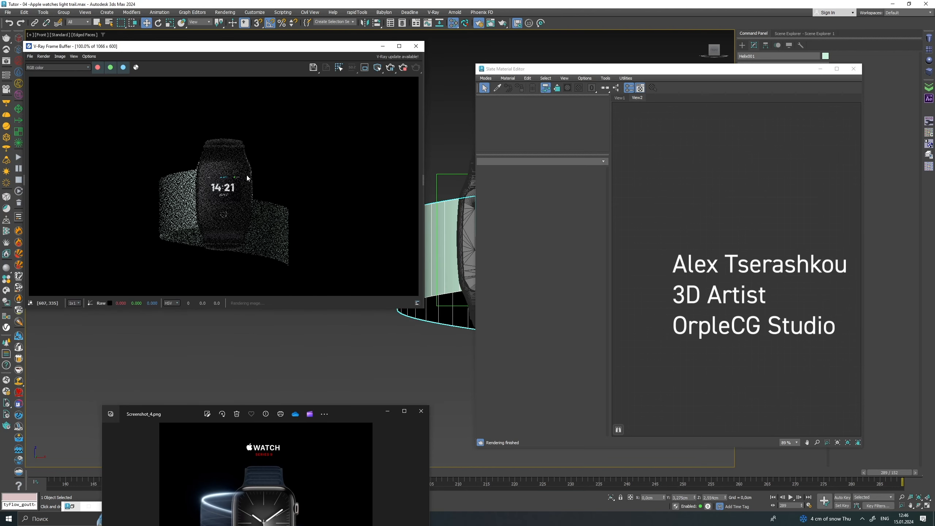
drag(176, 414, 109, 289)
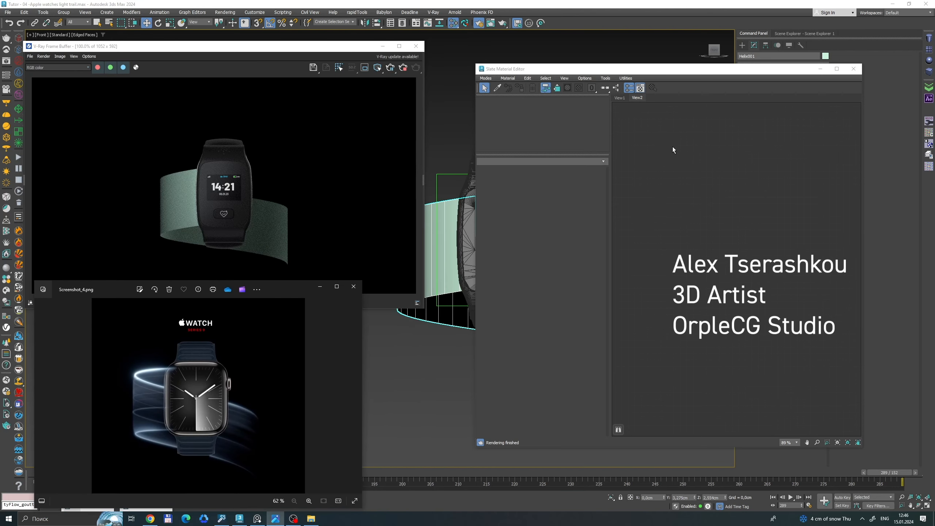
Create a VRayLightMtl material and assign it to the selected helix ribbon.
right_click(678, 139)
mouse_move(703, 143)
mouse_move(754, 169)
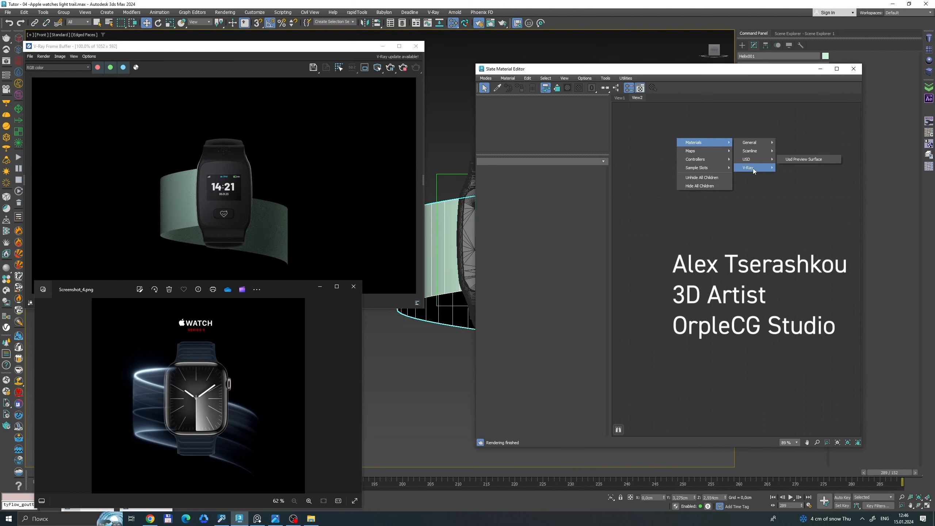
click(809, 260)
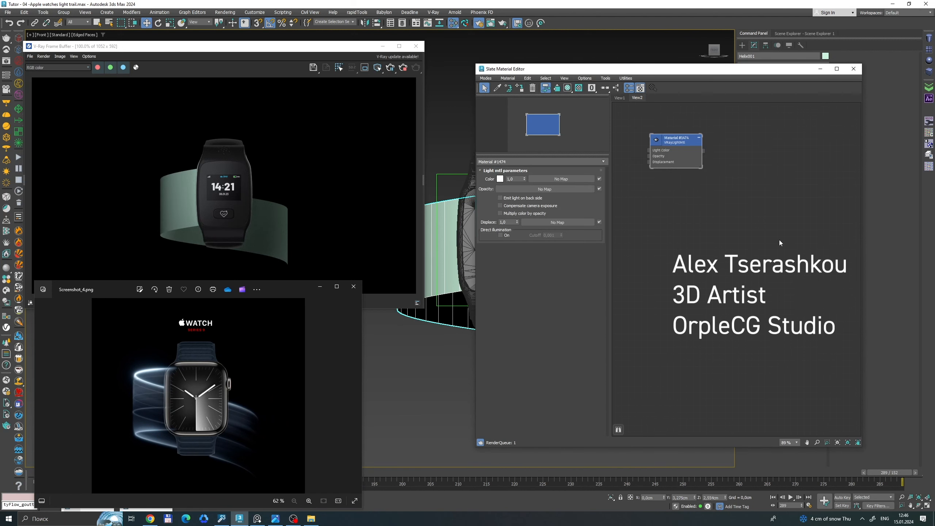
click(520, 88)
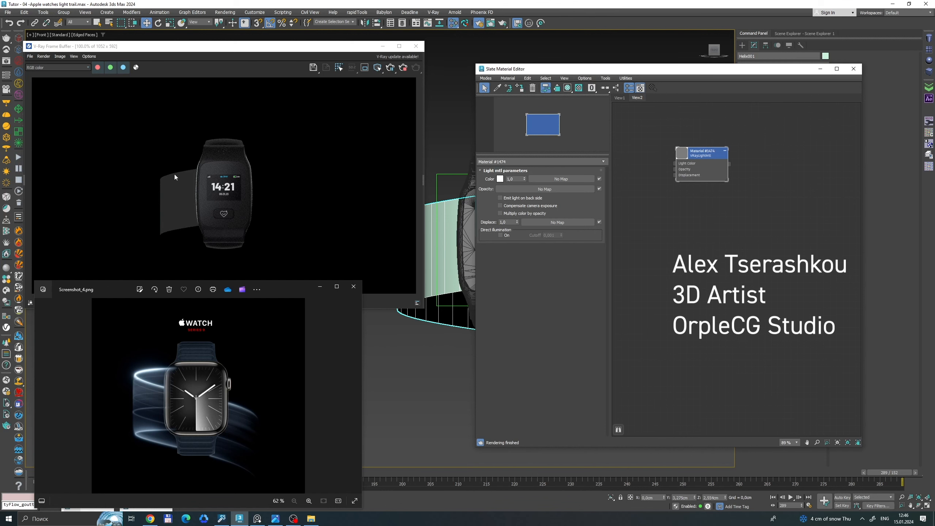
Add a Shell modifier to the extruded helix ribbon and reduce its outer amount to about 0.009 cm.
drag(675, 76, 743, 318)
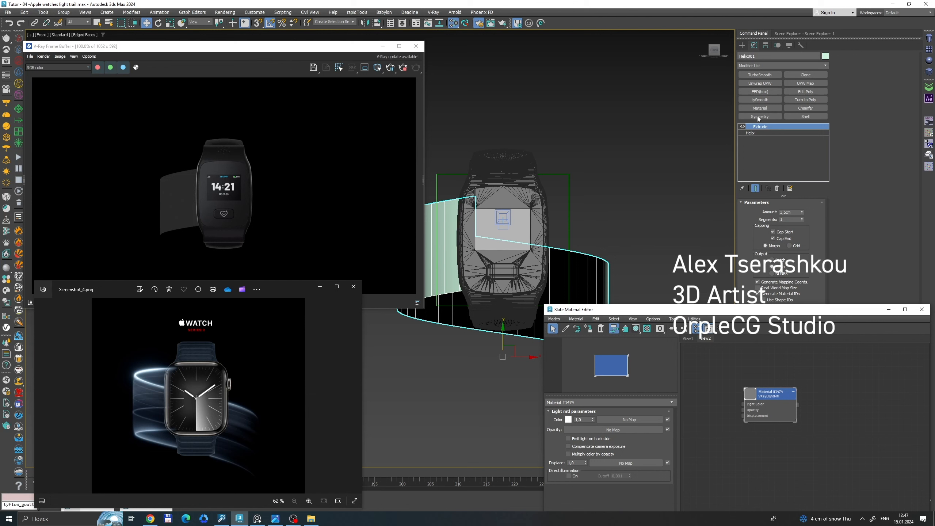
click(806, 114)
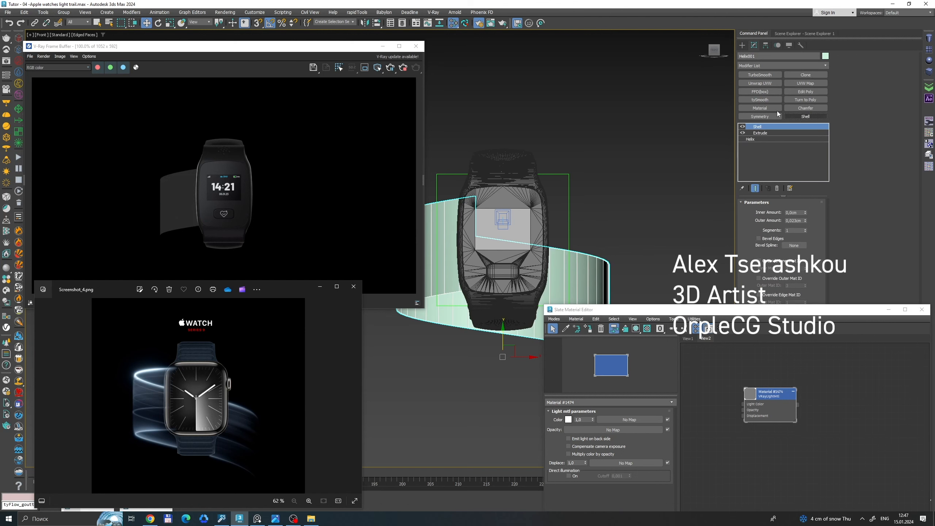
drag(585, 280, 583, 279)
key(t)
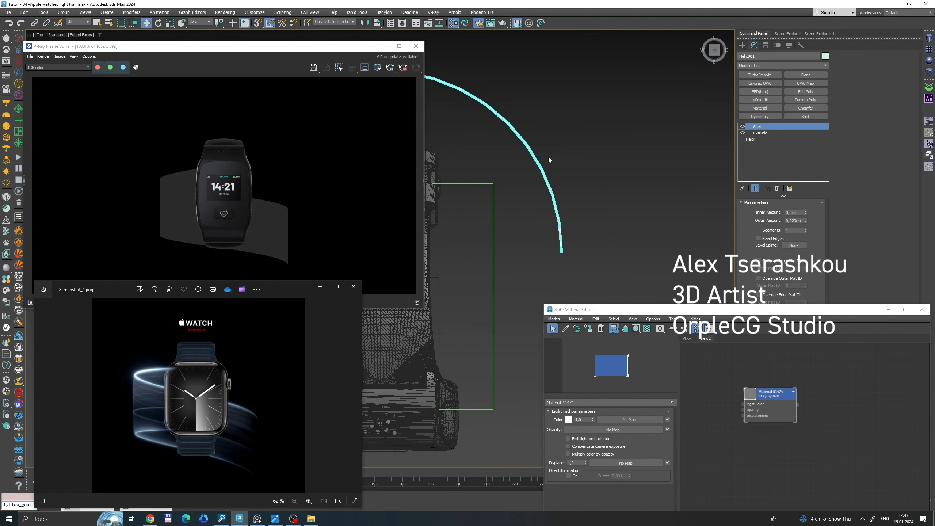
middle_drag(508, 175, 649, 171)
scroll(649, 171, down, 2)
middle_drag(546, 176, 603, 151)
scroll(554, 212, up, 5)
middle_drag(516, 232, 606, 161)
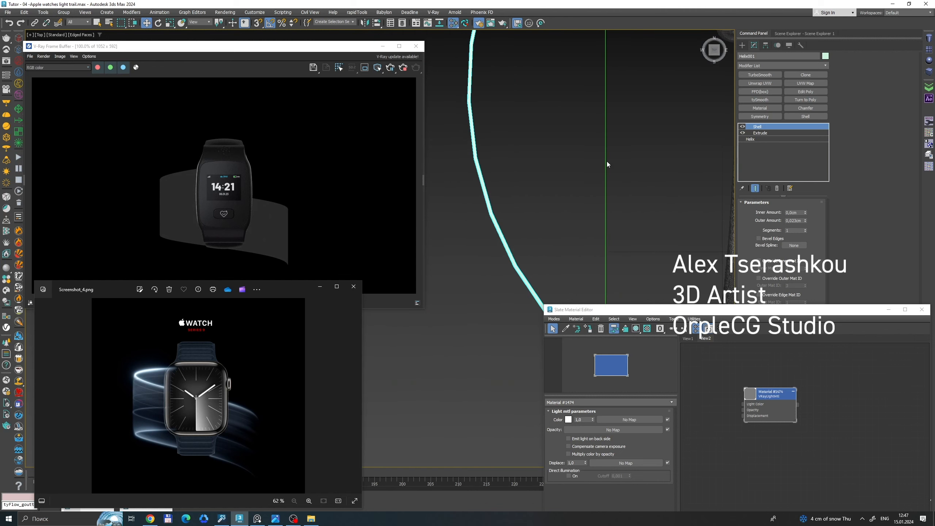
drag(805, 220, 805, 225)
scroll(547, 228, down, 4)
key(c)
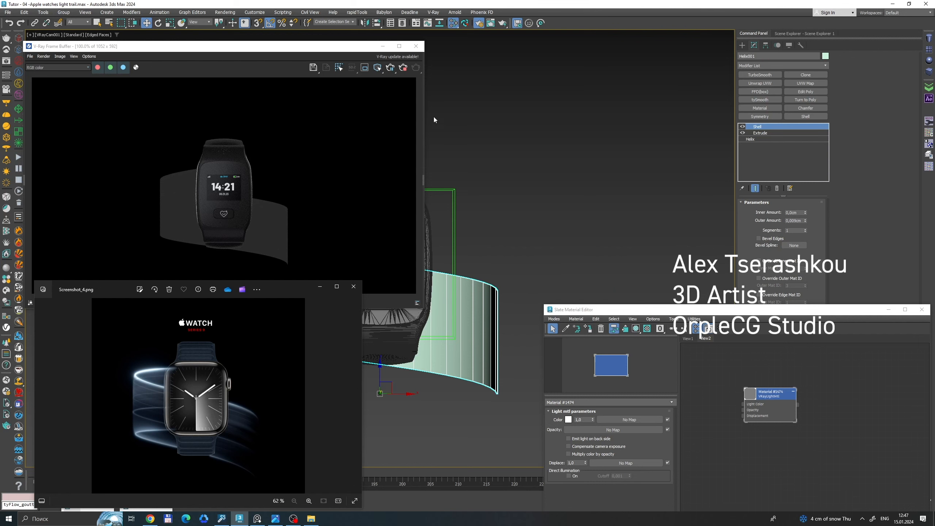
Frame the watch in the perspective view and set the VRayLightMtl color multiplier to 50.
click(528, 212)
key(p)
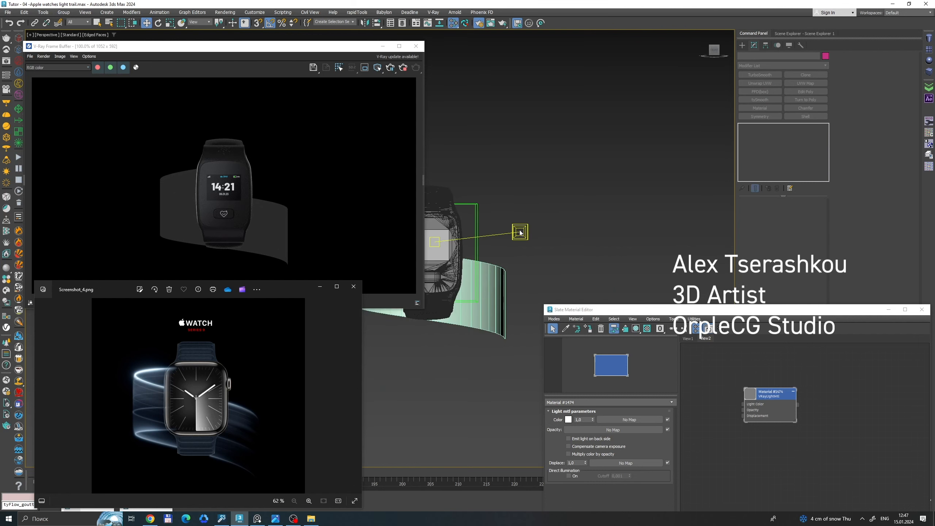
middle_drag(528, 219, 607, 169)
middle_drag(576, 204, 606, 121)
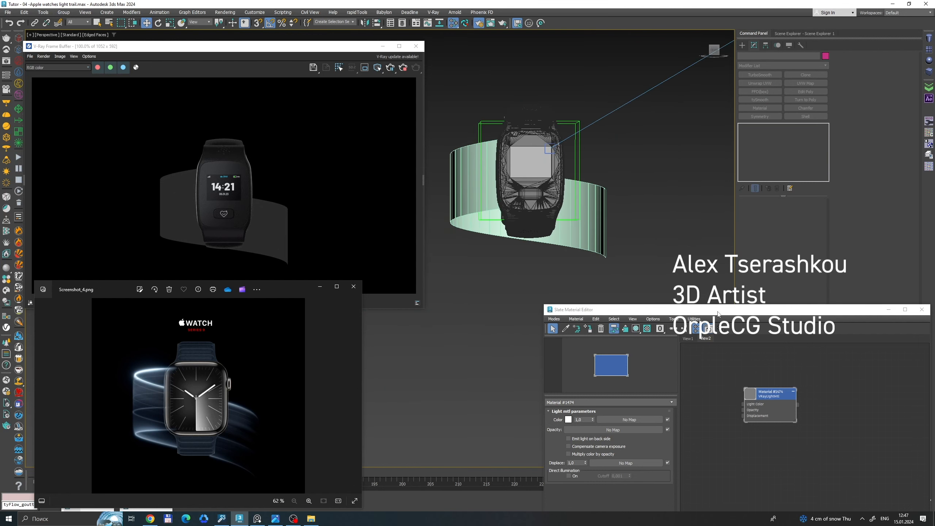
drag(718, 310, 619, 60)
scroll(650, 164, up, 4)
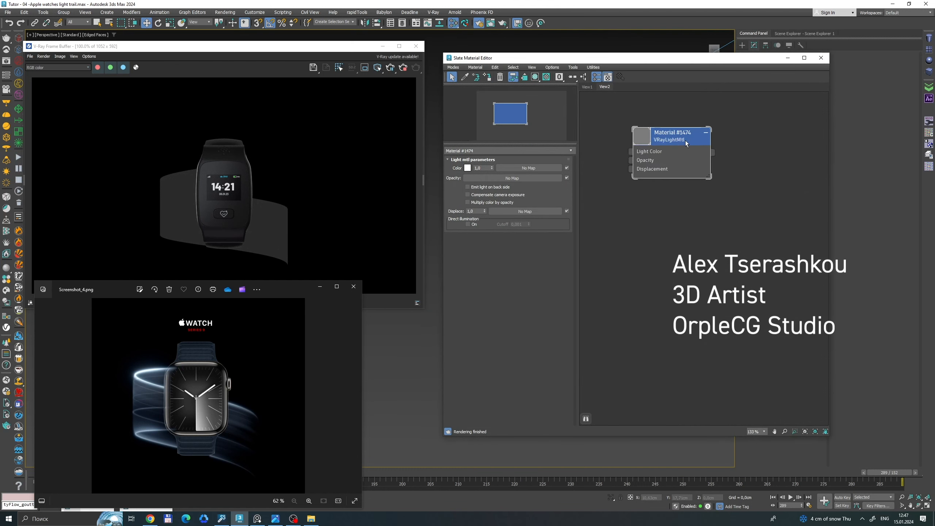
scroll(707, 188, up, 3)
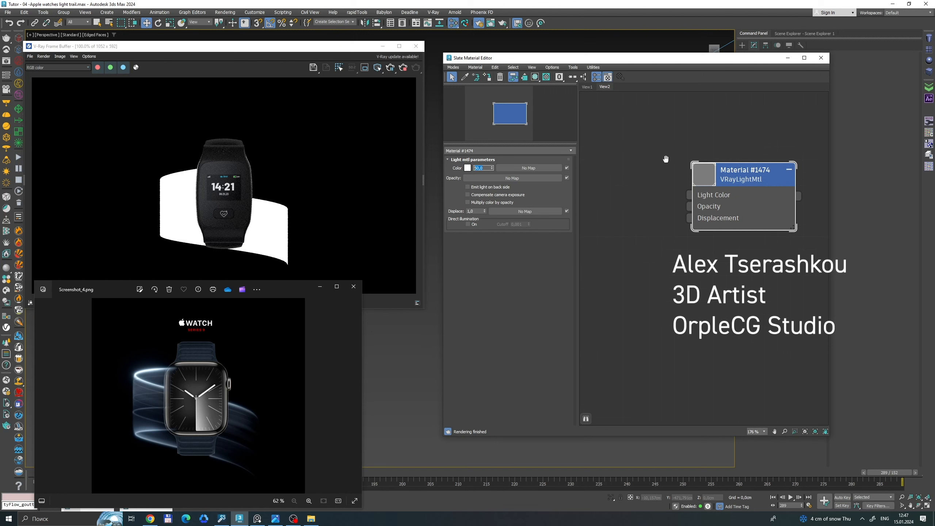
Add a Gradient Ramp map and connect it to the Light Color input of the VRayLightMtl.
scroll(648, 191, up, 2)
right_click(639, 198)
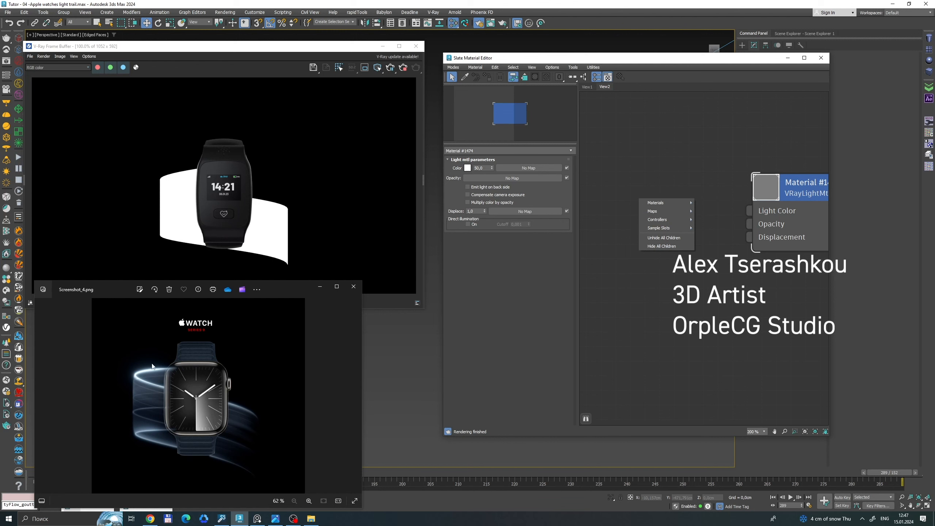
mouse_move(662, 211)
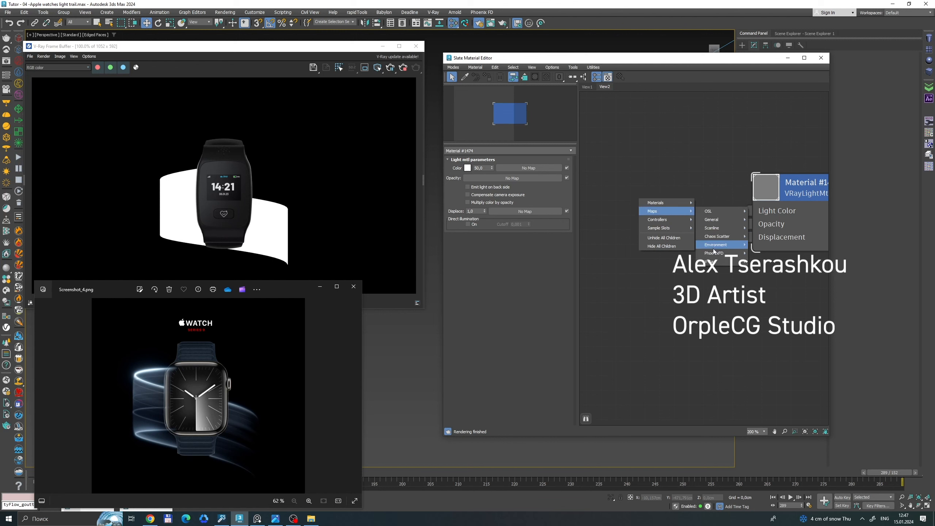
mouse_move(715, 252)
mouse_move(721, 220)
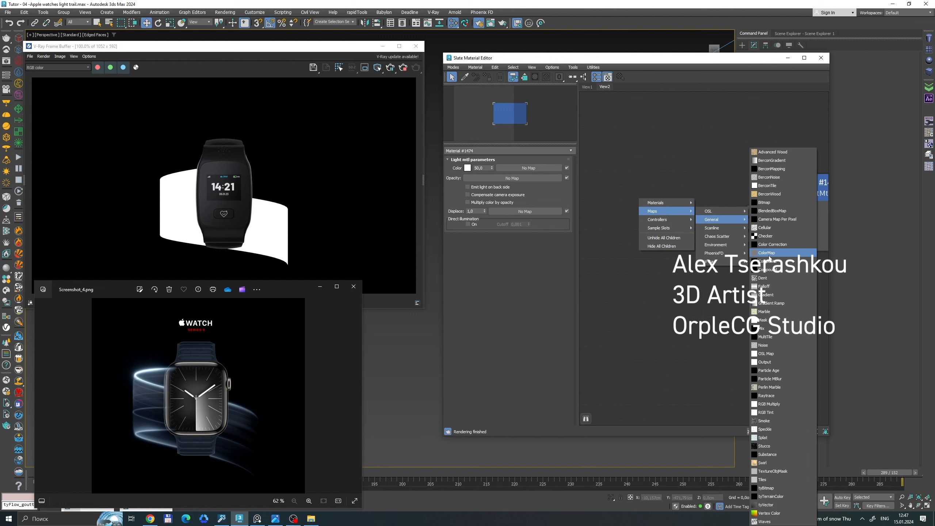
click(771, 303)
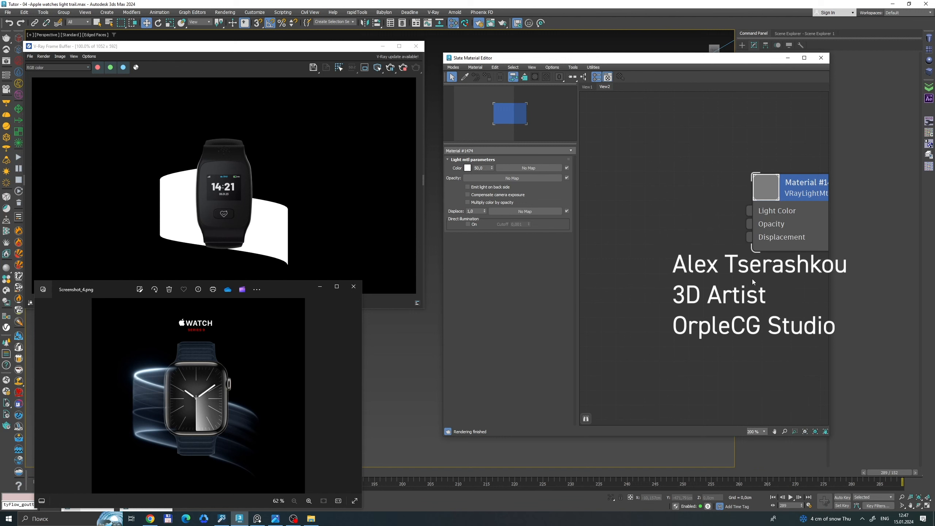
drag(724, 218, 750, 211)
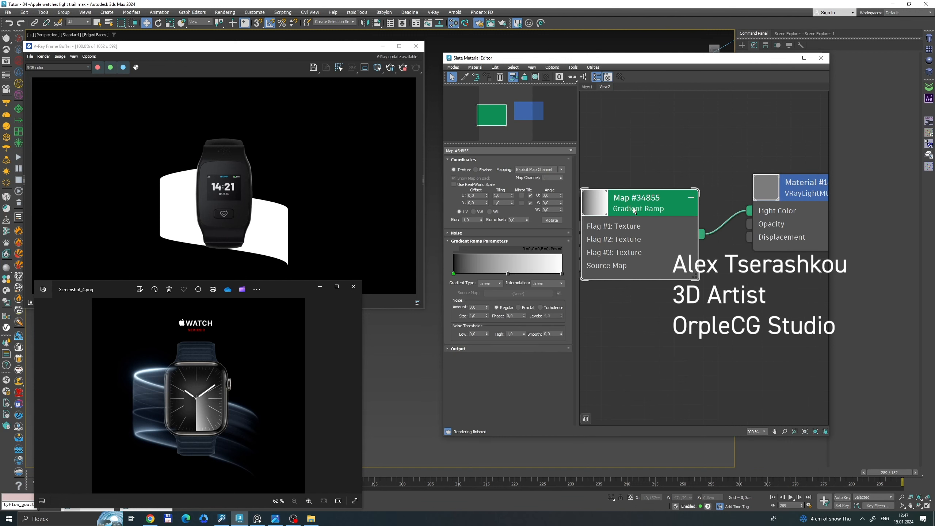
drag(632, 208, 672, 184)
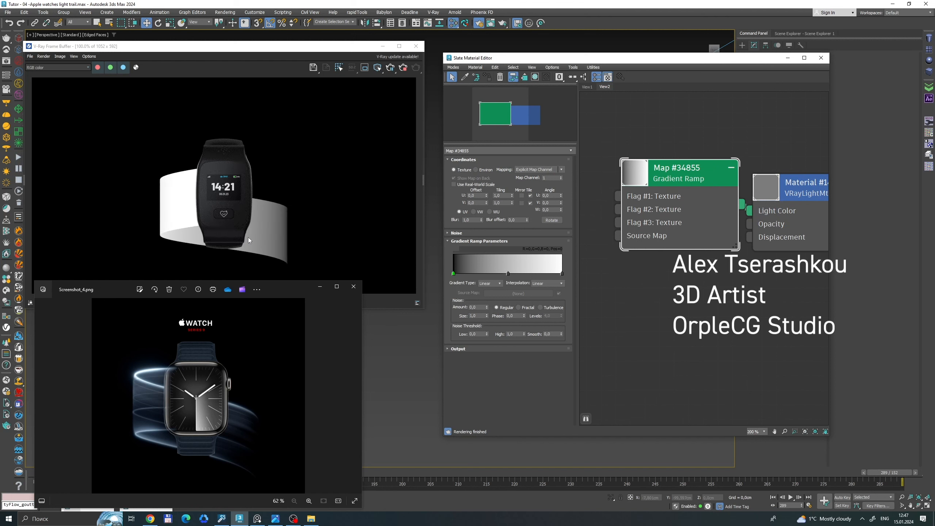
click(296, 251)
drag(669, 182, 654, 211)
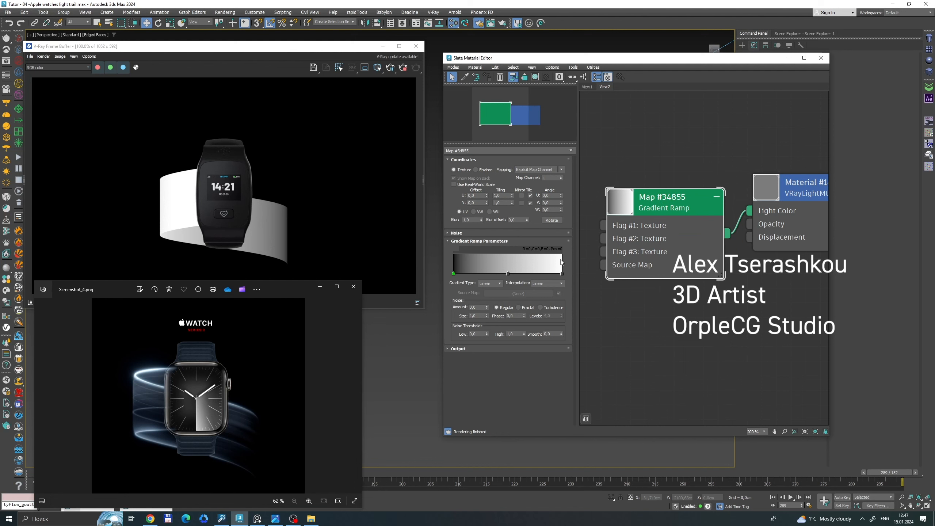
Add a black flag at about position 13 on the gradient ramp and move the mid-gray flag to about position 66.
drag(505, 272, 542, 273)
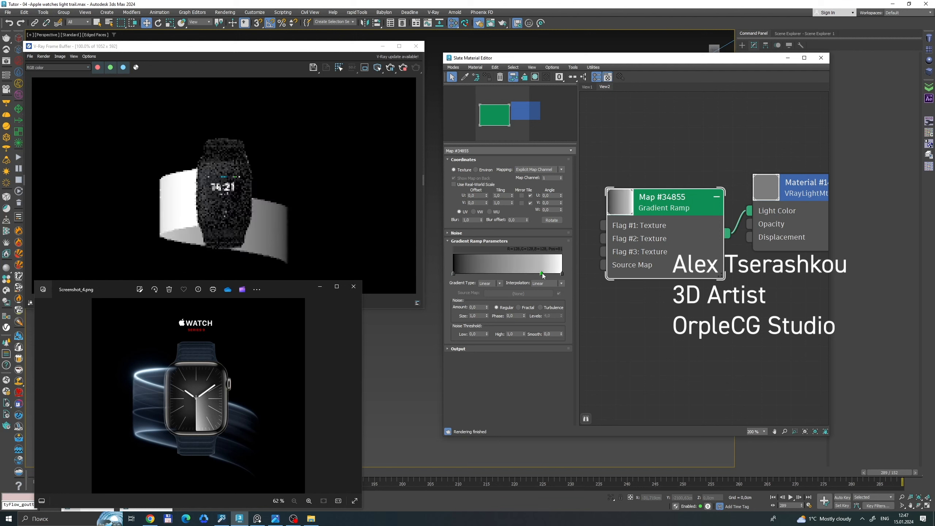
click(490, 273)
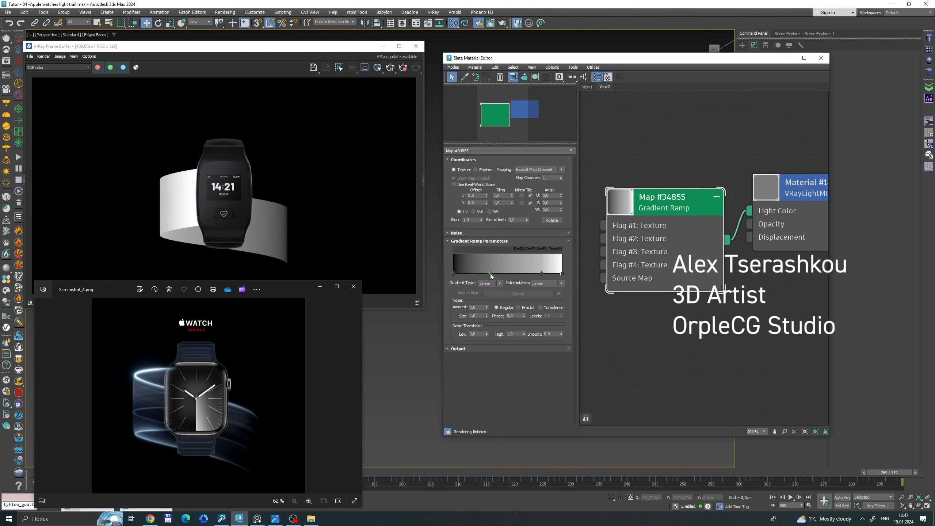
double_click(490, 273)
drag(370, 203, 368, 194)
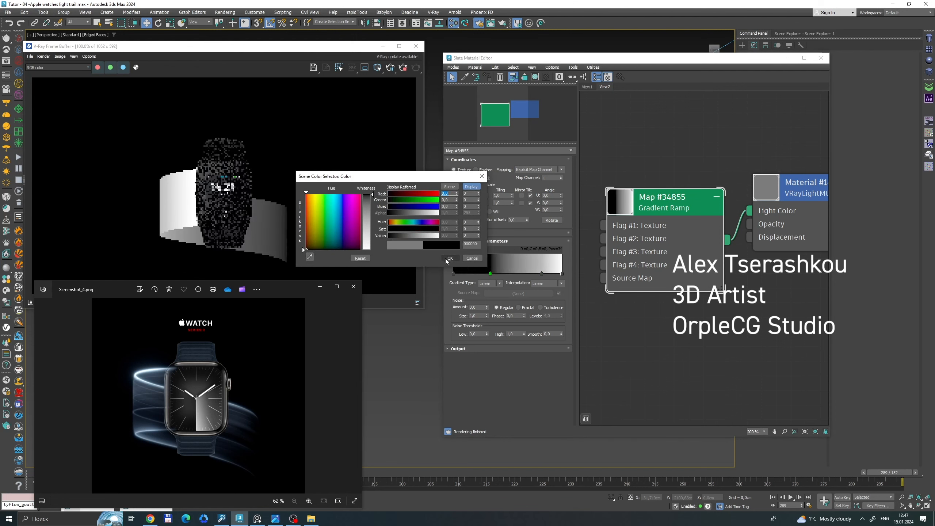
click(450, 258)
drag(490, 274, 467, 276)
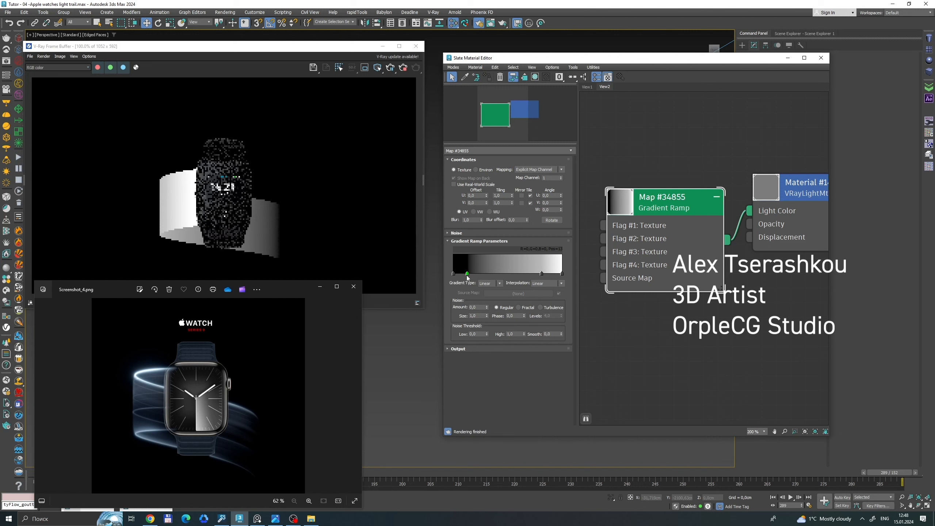
mouse_move(532, 273)
mouse_down()
mouse_move(495, 272)
mouse_move(545, 268)
mouse_move(526, 270)
mouse_up()
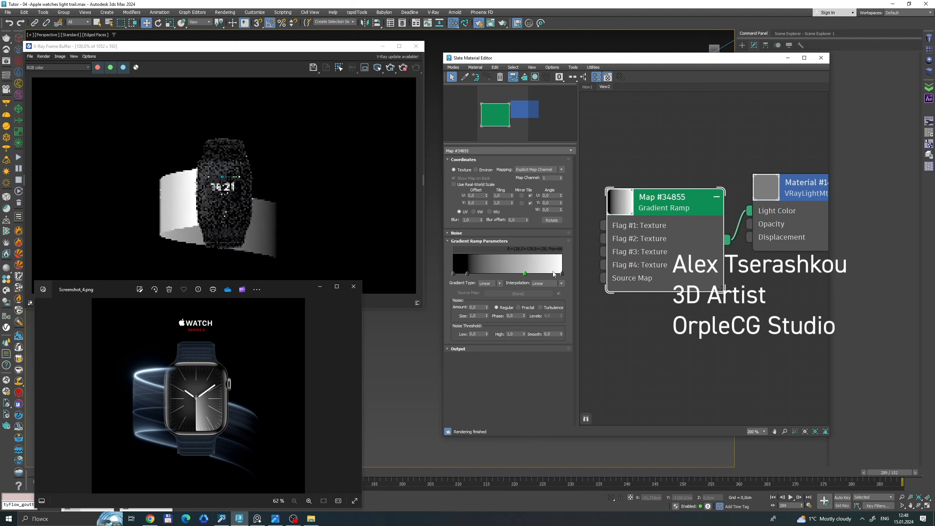
Add a second Gradient Ramp map and connect it to the material's Light Color in place of the first one.
scroll(670, 209, down, 3)
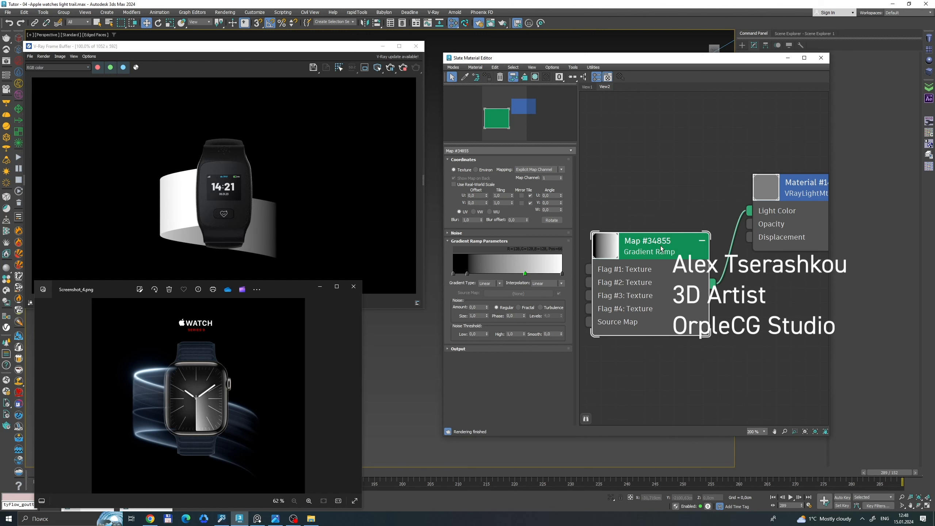
drag(663, 244, 651, 290)
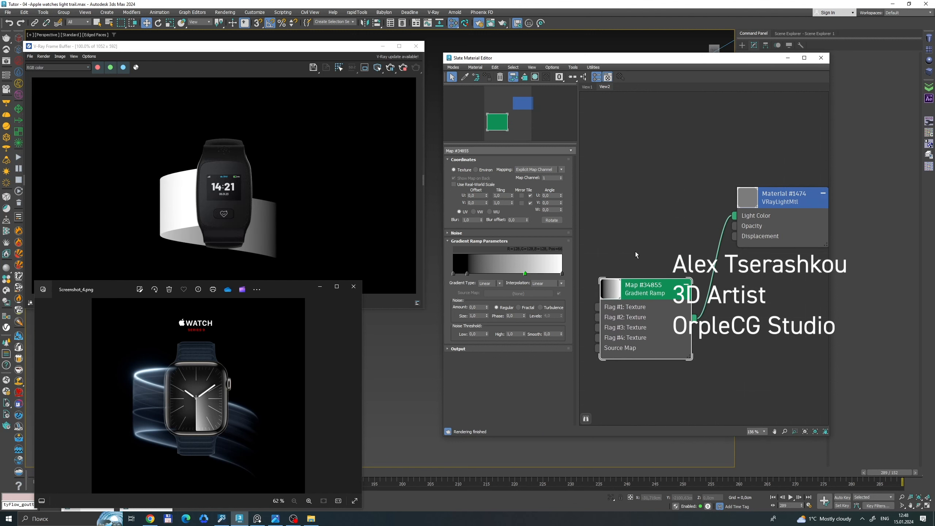
middle_drag(637, 254, 705, 261)
scroll(652, 244, up, 1)
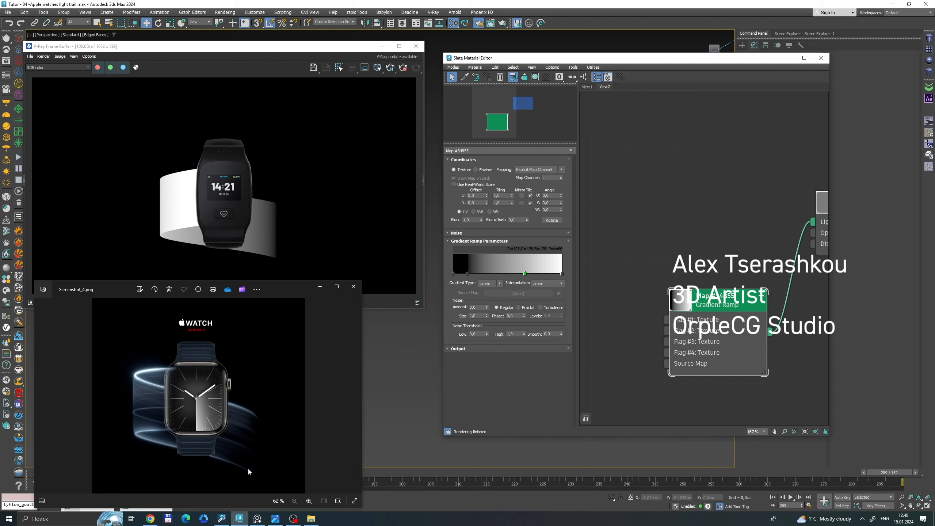
right_click(658, 222)
mouse_move(682, 235)
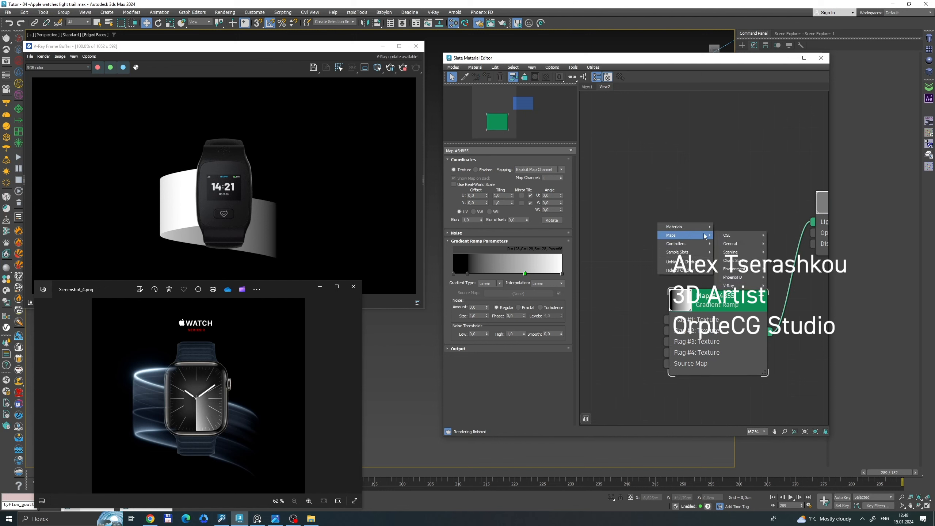
mouse_move(738, 247)
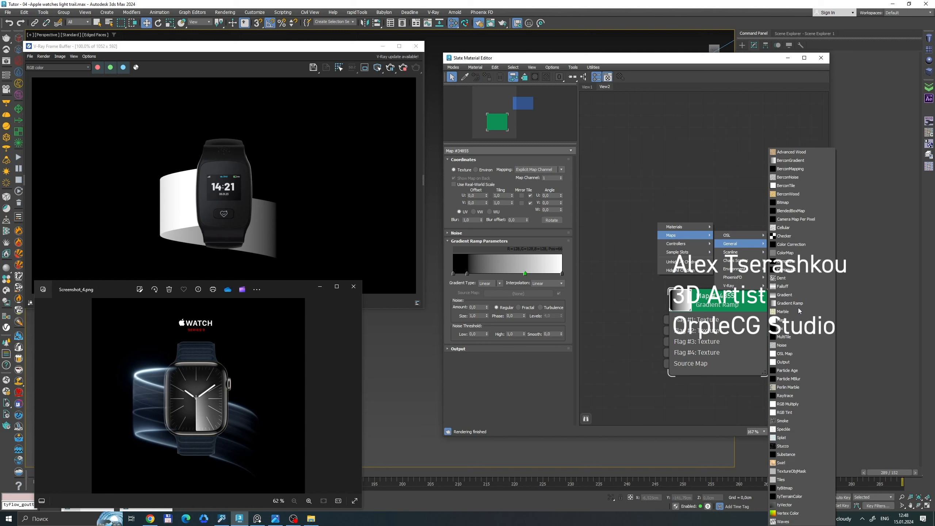
click(797, 304)
drag(631, 210, 748, 194)
Set the W angle of the second Gradient Ramp to 90 so its gradient runs across the ribbon's height.
scroll(679, 195, down, 1)
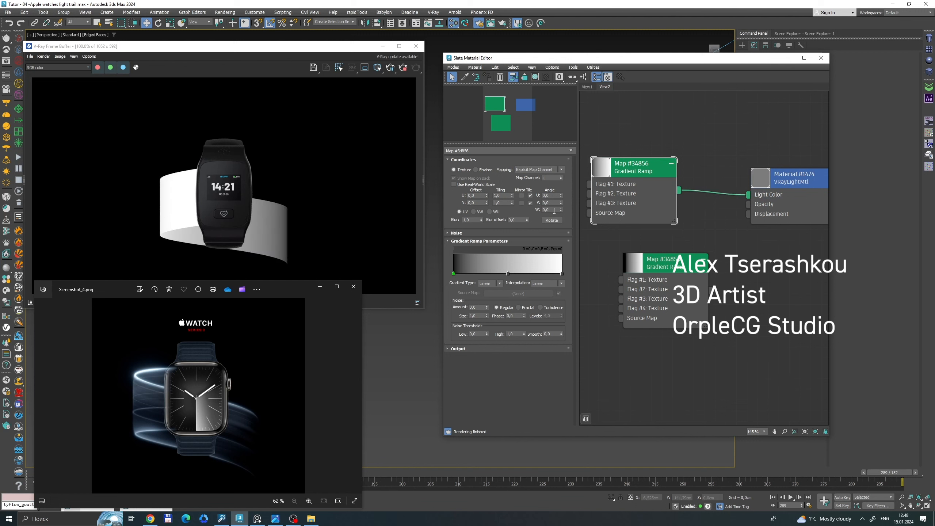
text(90)
key(Return)
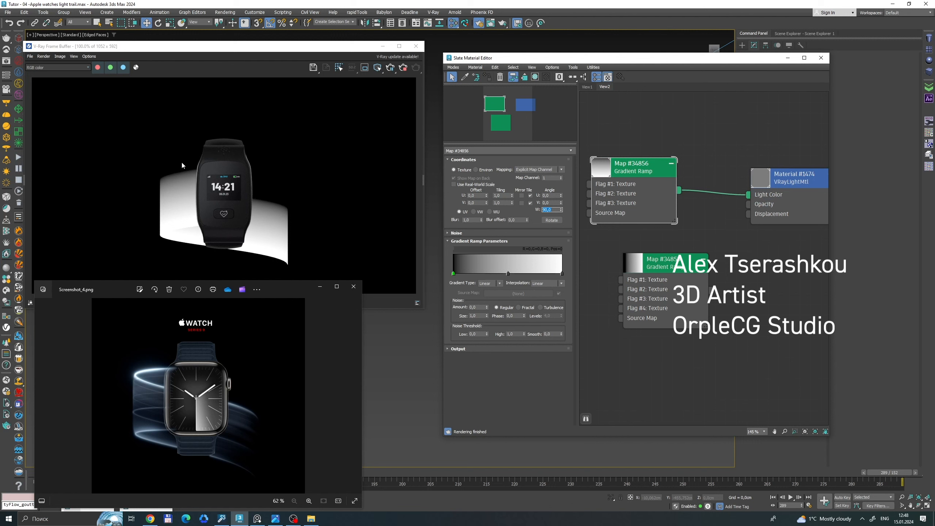
Color the second Gradient Ramp's start flag white, and move its middle flag to about position 20 and color it black.
double_click(453, 273)
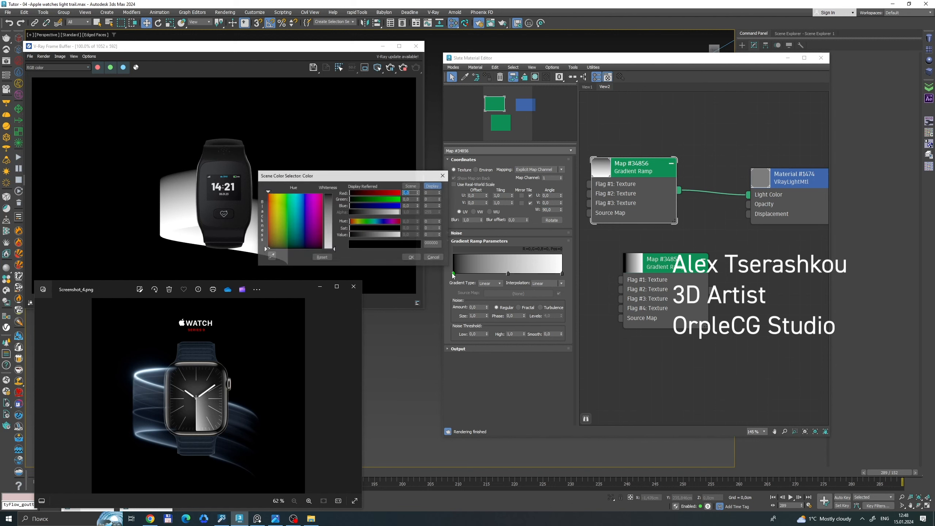
drag(328, 211, 328, 252)
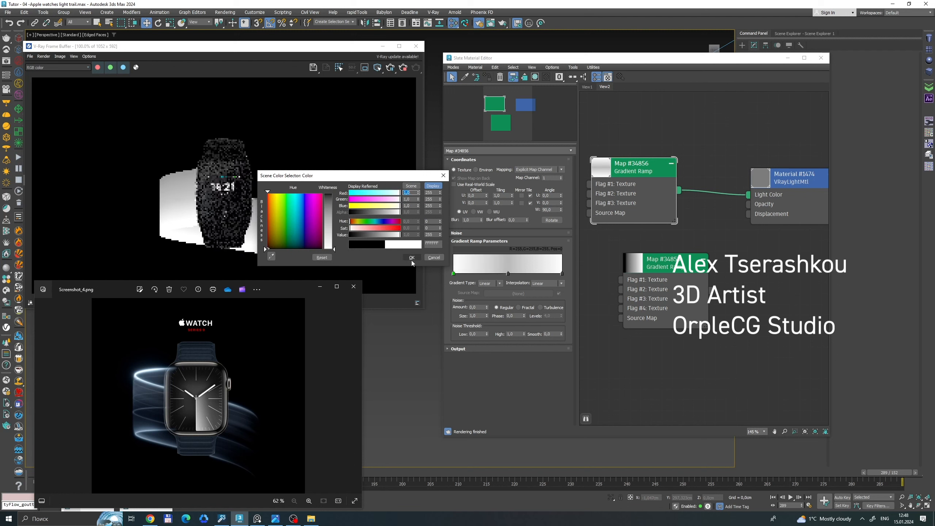
click(412, 257)
drag(509, 273, 475, 273)
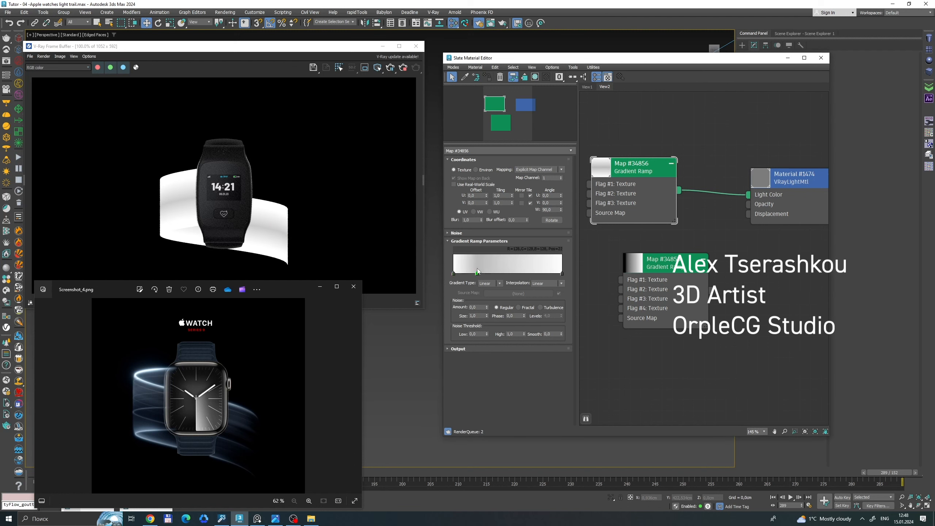
double_click(474, 273)
drag(330, 190, 330, 249)
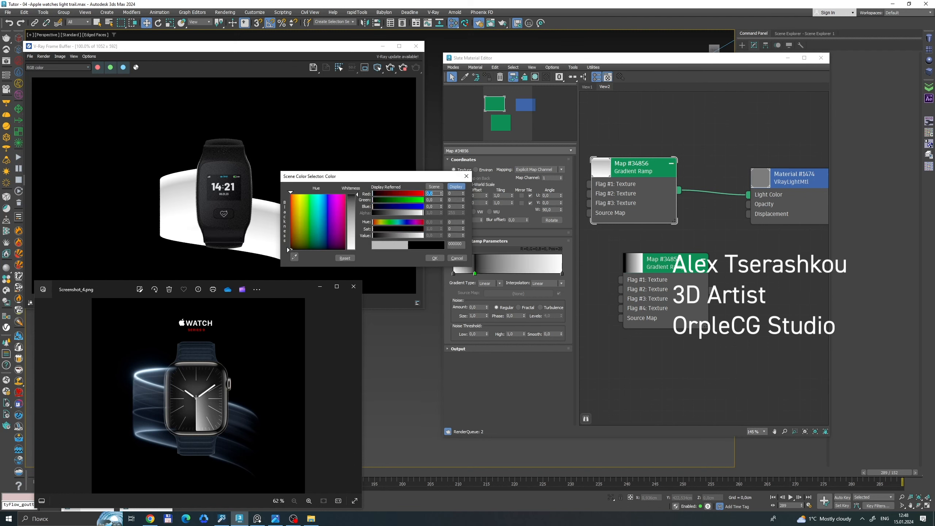
click(434, 258)
Add another black flag to the ramp and place the two black flags at about positions 8 and 95, leaving thin white edges.
click(530, 273)
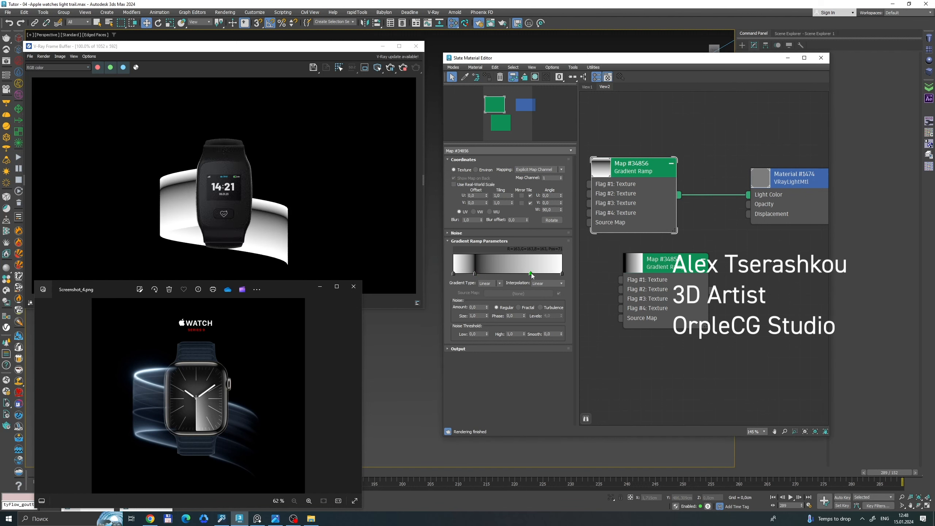
double_click(531, 273)
drag(413, 204, 413, 250)
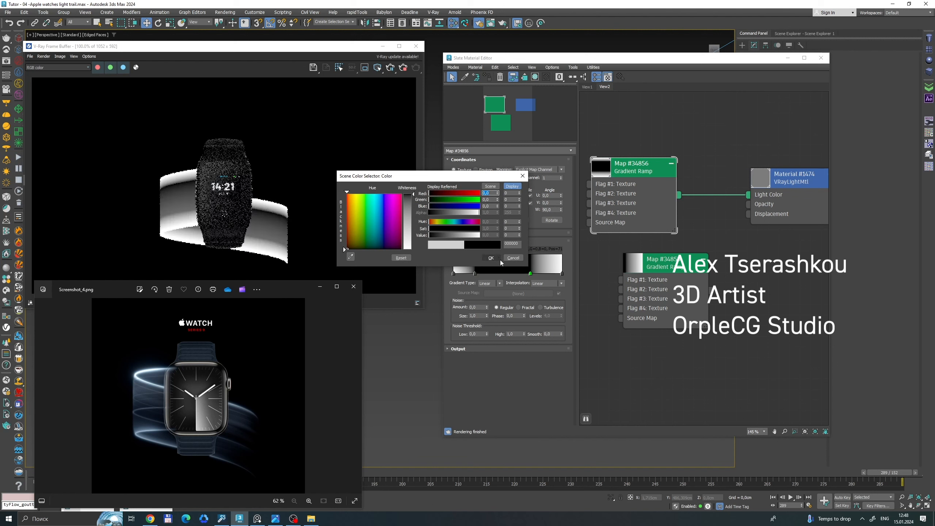
click(490, 257)
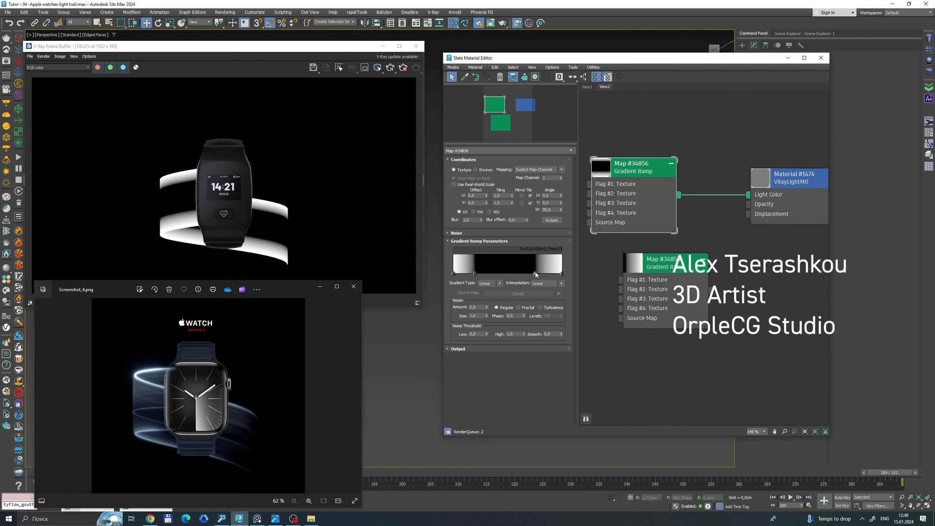
drag(536, 273, 556, 273)
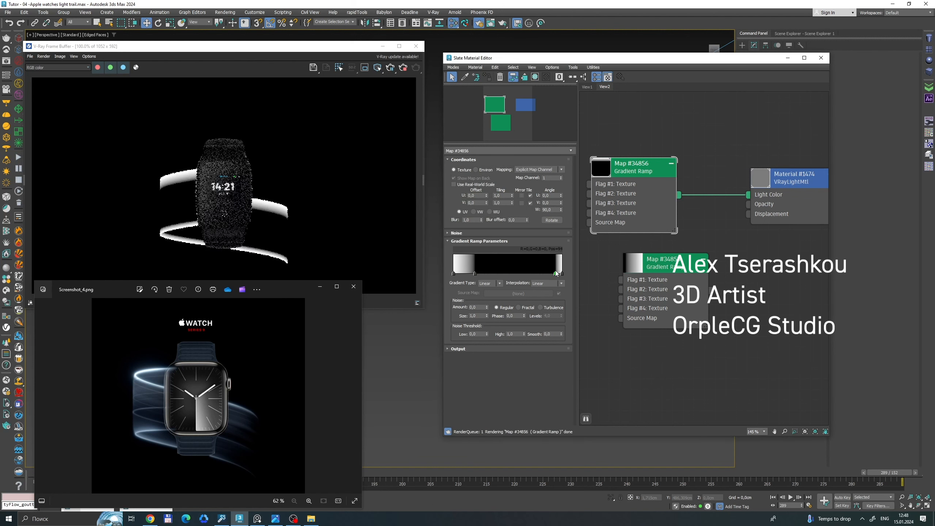
drag(474, 273, 462, 275)
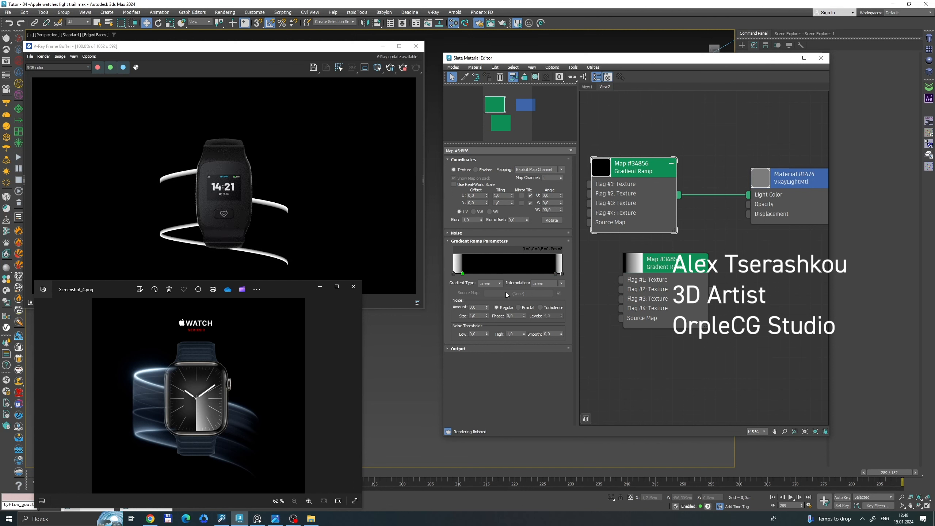
Add a VRayColor map and arrange it above the edge Gradient Ramp in the material graph.
scroll(692, 287, down, 3)
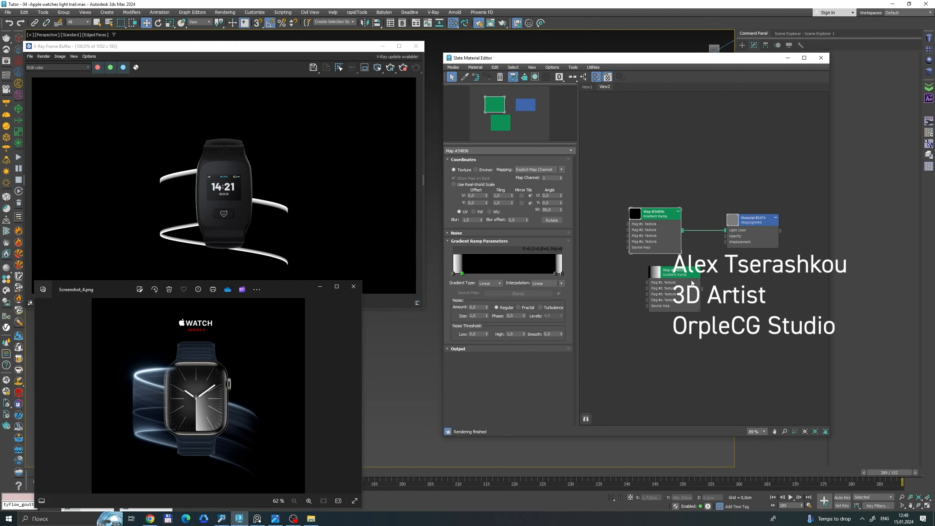
drag(691, 287, 710, 346)
drag(650, 238, 650, 300)
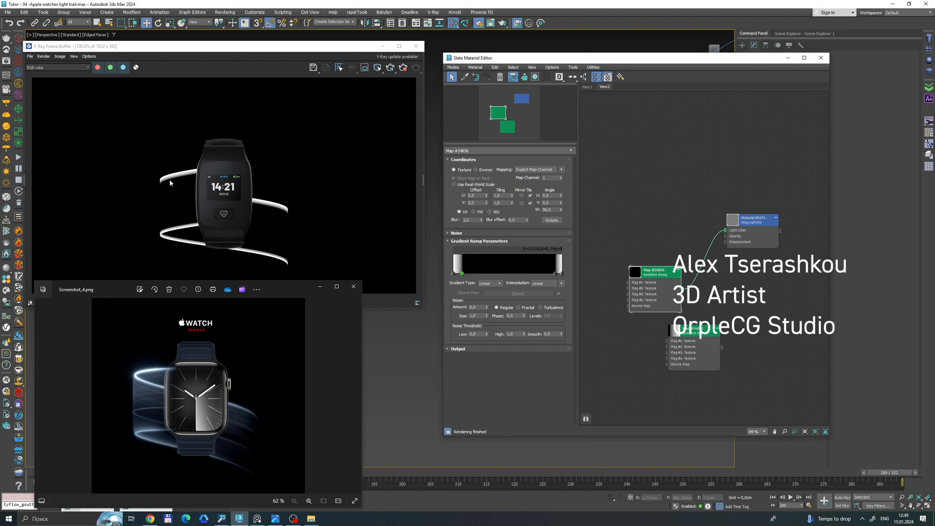
right_click(646, 176)
mouse_move(677, 187)
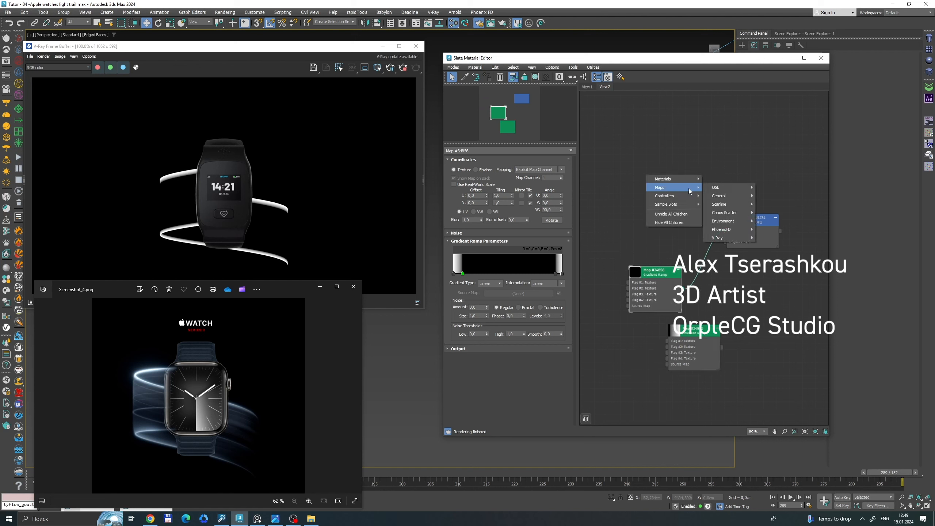
mouse_move(719, 238)
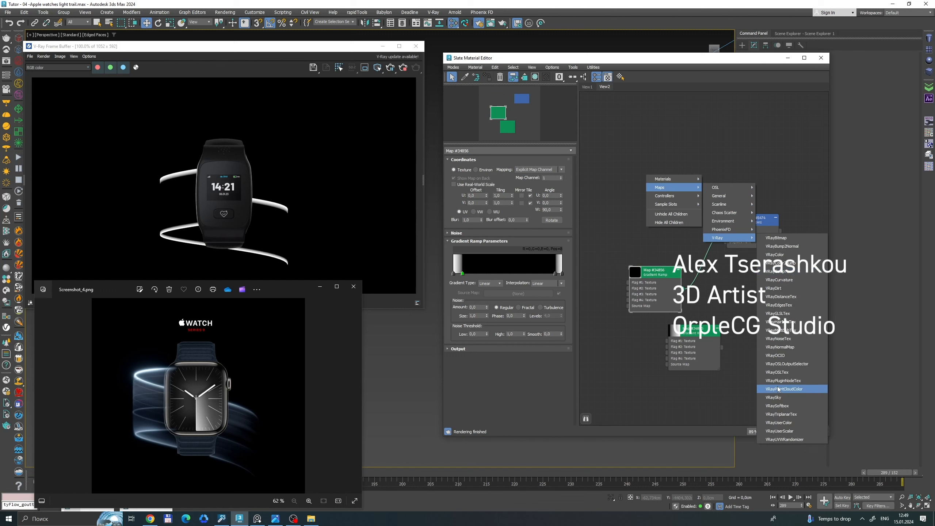
click(775, 255)
drag(641, 177, 641, 208)
drag(664, 275, 628, 208)
Add a Composite map with VRayColor as Layer 1 and the edge Gradient Ramp as its mask, and connect it to Light Color.
right_click(669, 200)
mouse_move(678, 210)
mouse_move(761, 220)
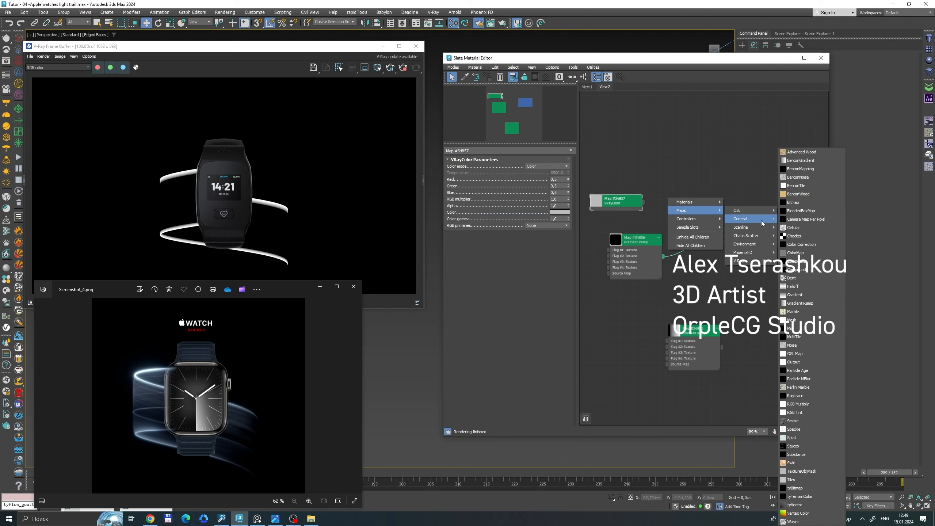
click(816, 261)
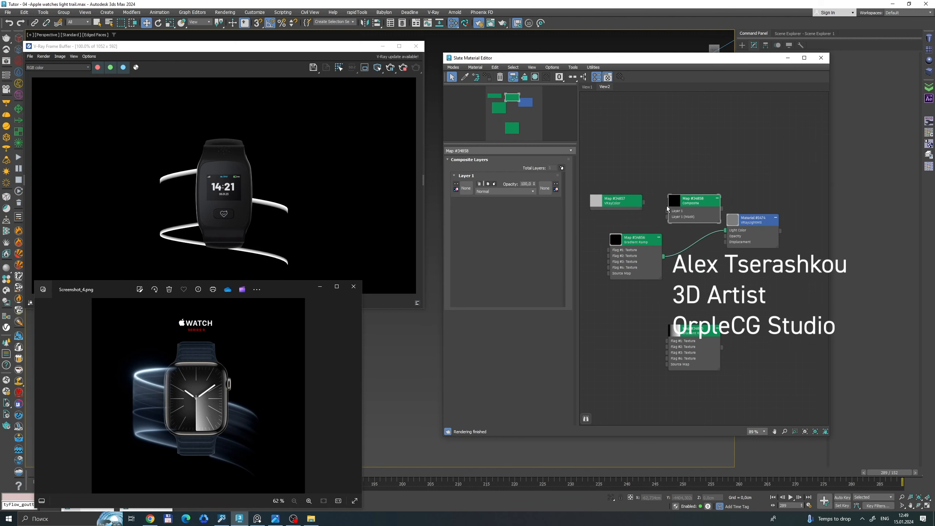
scroll(629, 197, up, 3)
drag(660, 208, 671, 210)
drag(649, 256, 681, 221)
drag(760, 207, 766, 242)
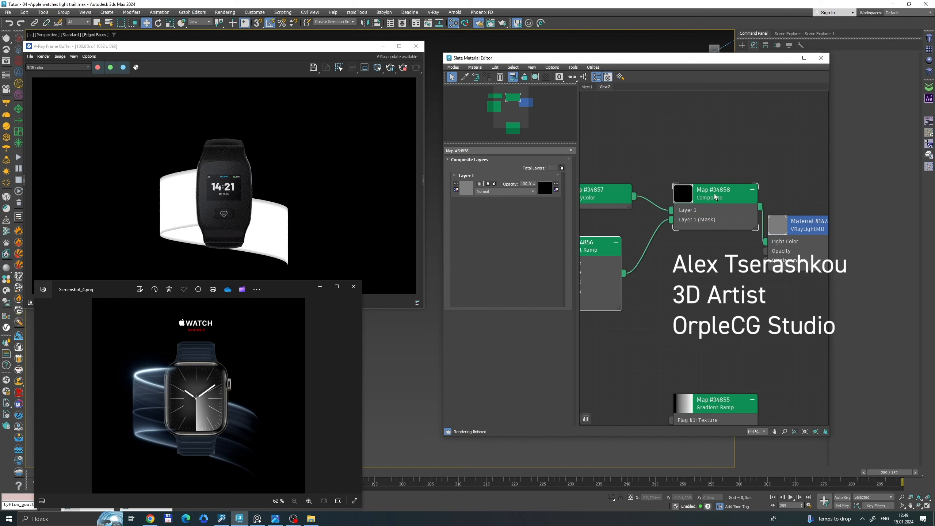
Set the VRayLightMtl's base color to black.
drag(714, 194, 673, 226)
scroll(640, 246, down, 1)
middle_drag(641, 245, 692, 236)
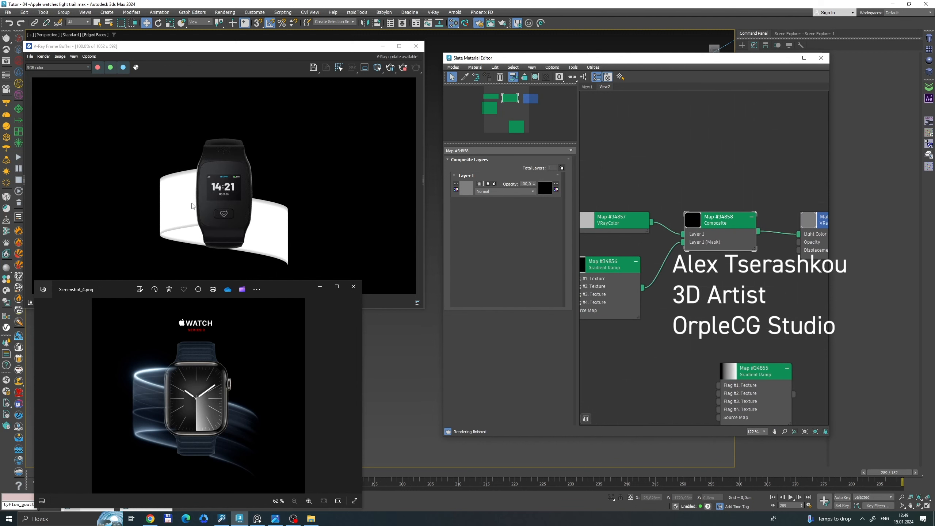
middle_drag(811, 219, 752, 207)
scroll(751, 208, up, 1)
double_click(772, 214)
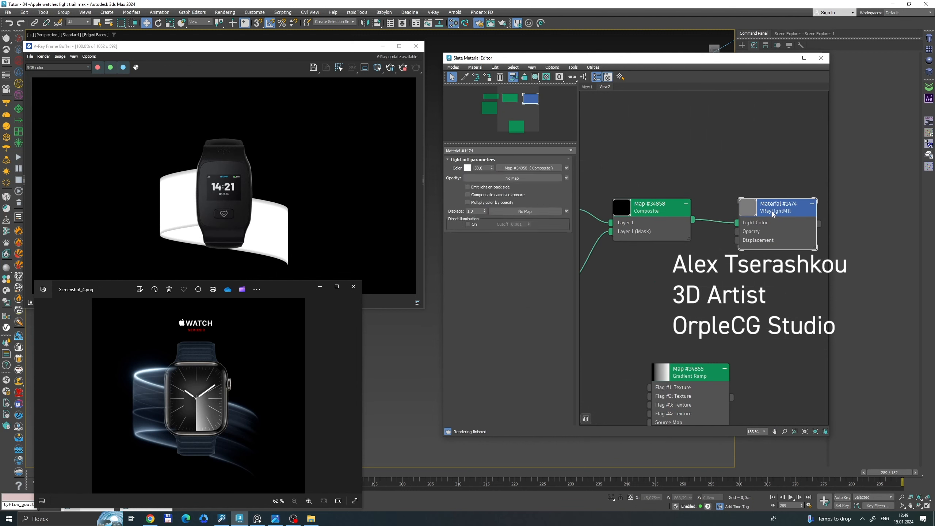
click(468, 169)
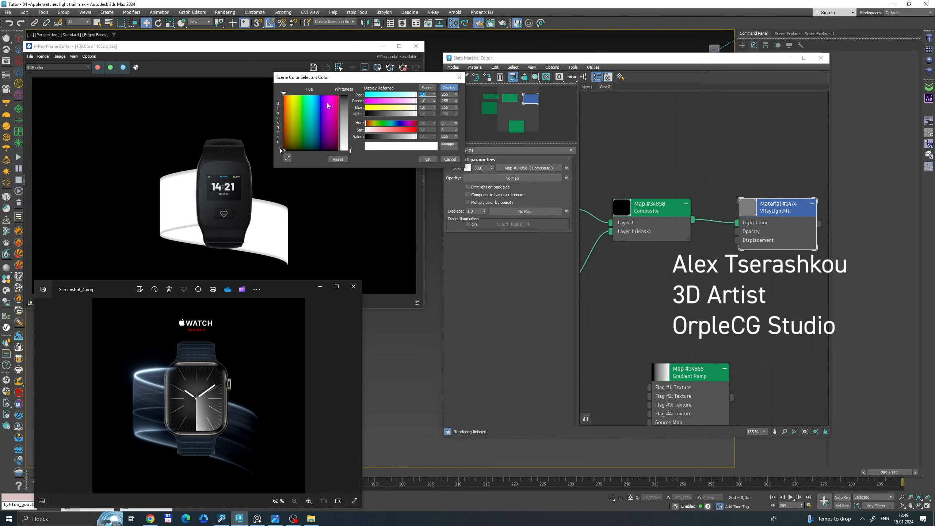
drag(379, 137, 364, 137)
click(428, 159)
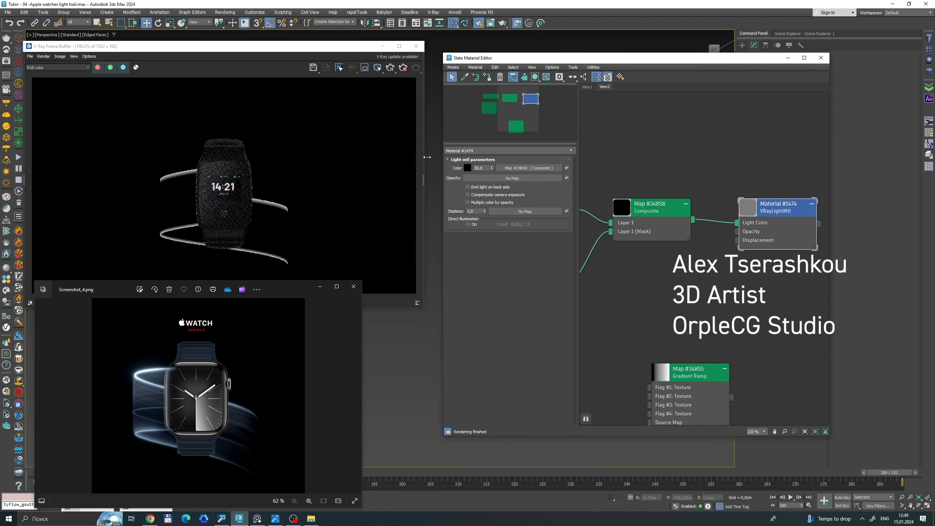
Set the VRayColor map to a light blue of about 0.502, 0.663, 0.79.
middle_drag(683, 188, 837, 193)
drag(679, 273, 698, 254)
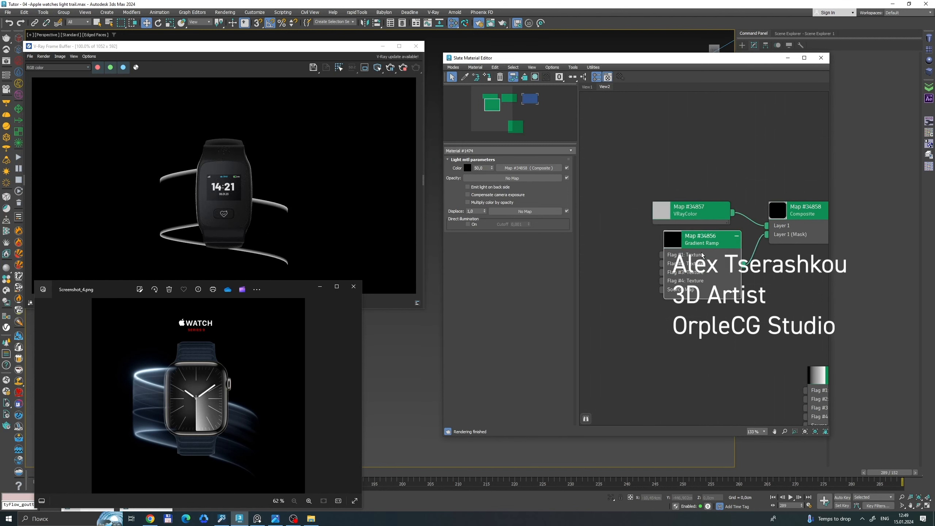
scroll(689, 227, up, 1)
double_click(692, 217)
click(559, 212)
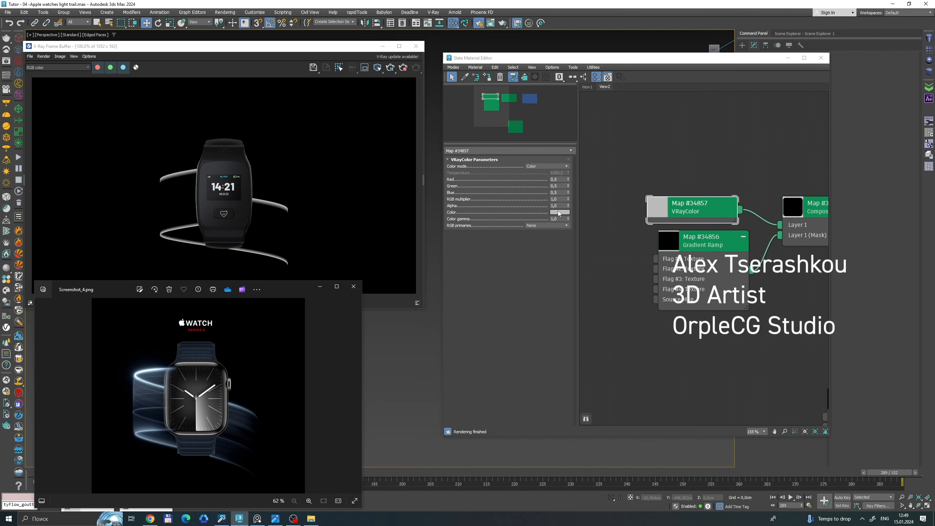
mouse_move(416, 145)
mouse_down()
mouse_move(395, 155)
mouse_move(405, 155)
mouse_up()
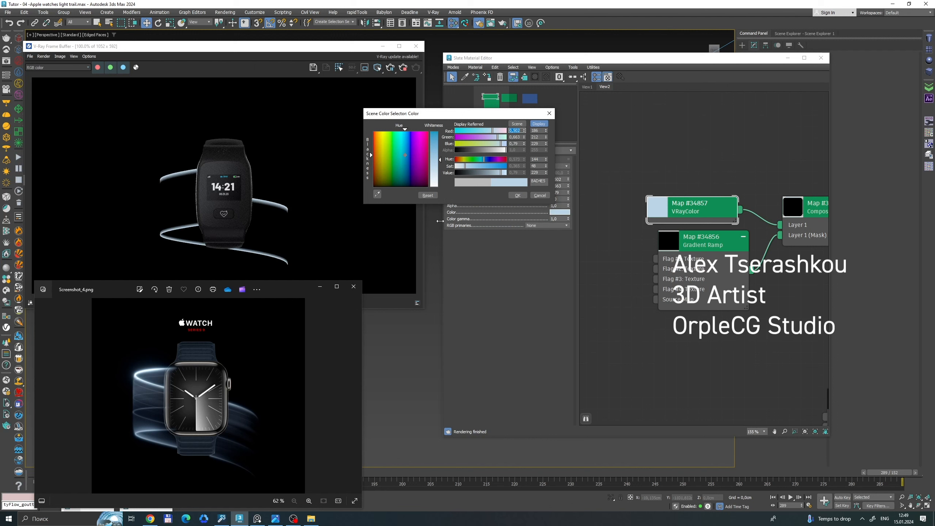
click(519, 195)
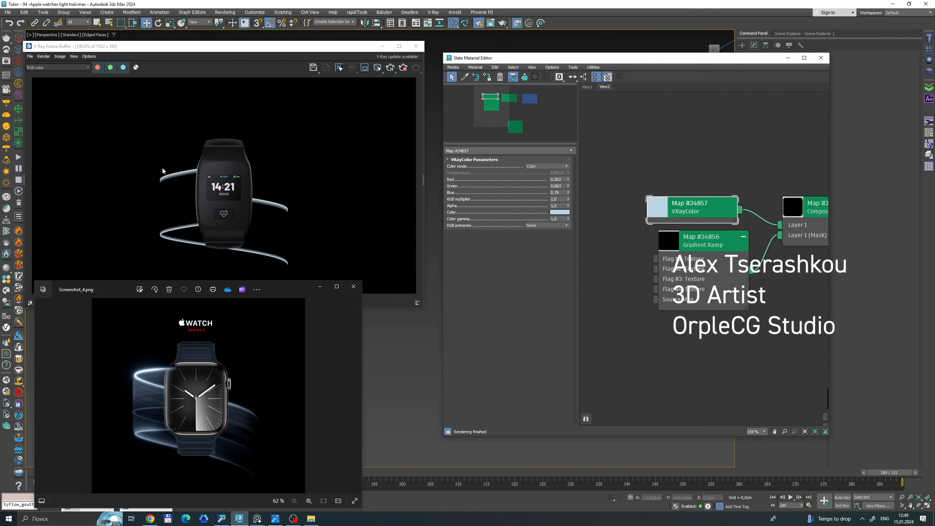
Inspect the alpha channel of the ribbon render in the frame buffer and return to the RGB view.
scroll(702, 195, down, 4)
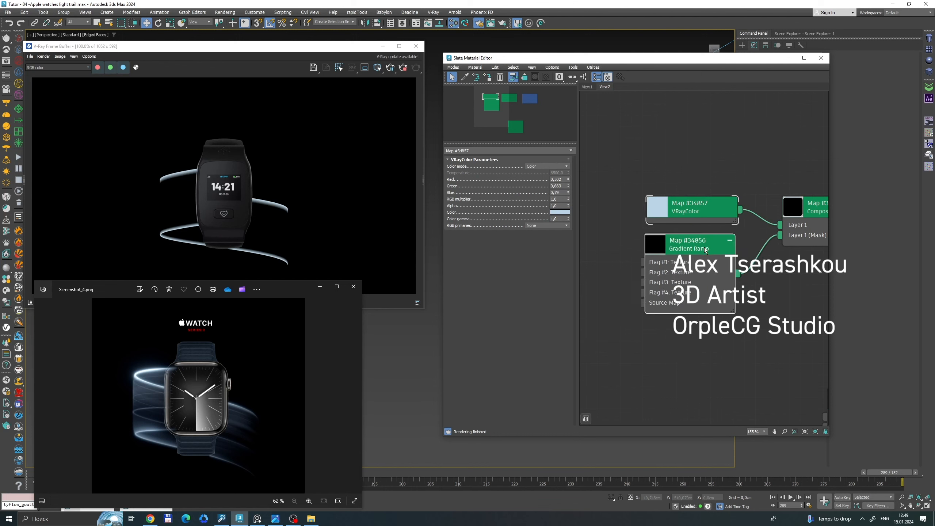
middle_drag(688, 221, 735, 223)
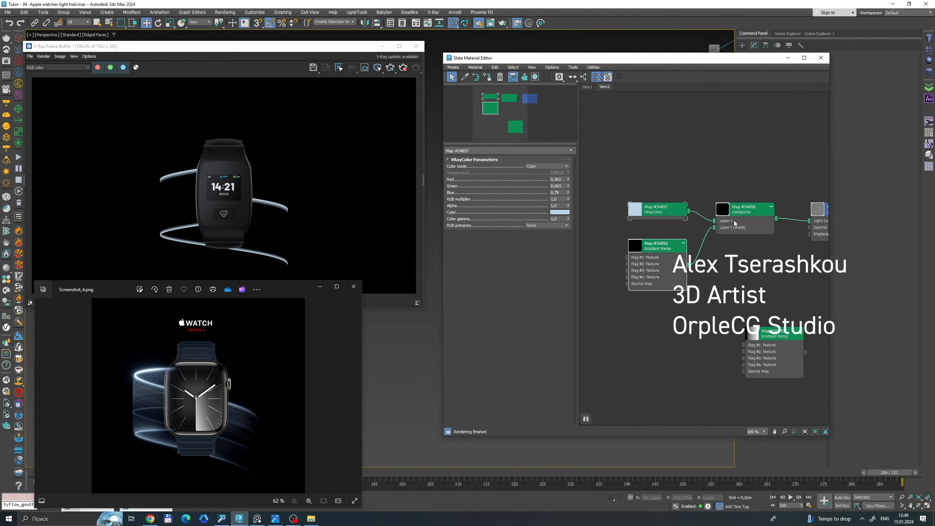
click(136, 67)
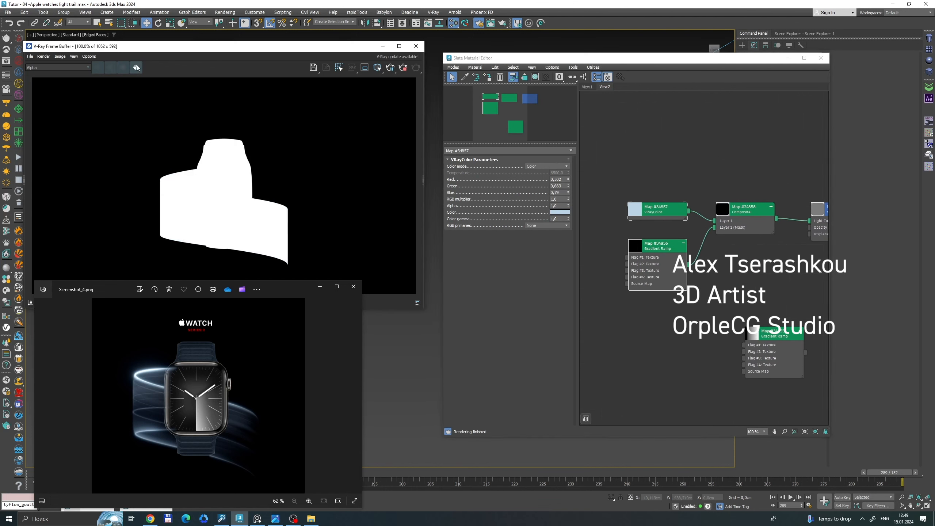
click(137, 68)
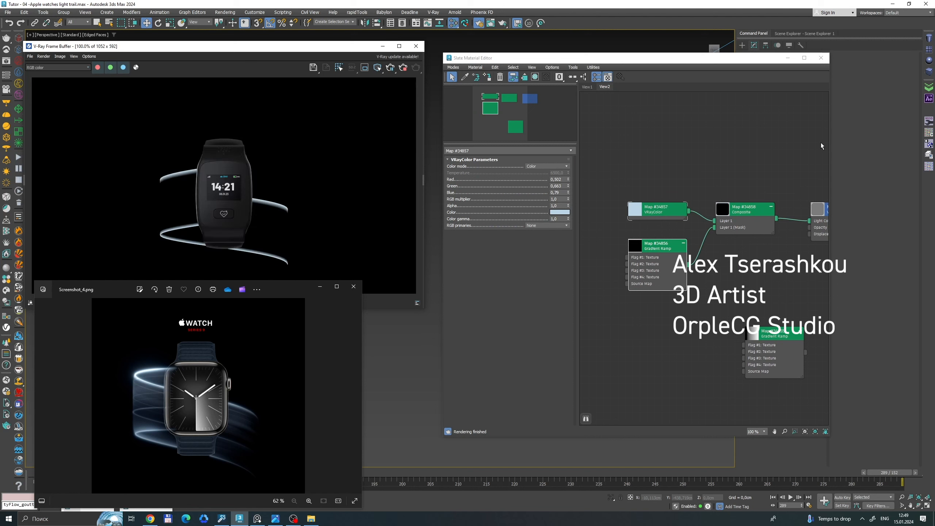
Widen the material editor, make room between the nodes and the material, and add a second Composite map.
drag(829, 139, 889, 147)
drag(749, 210, 699, 189)
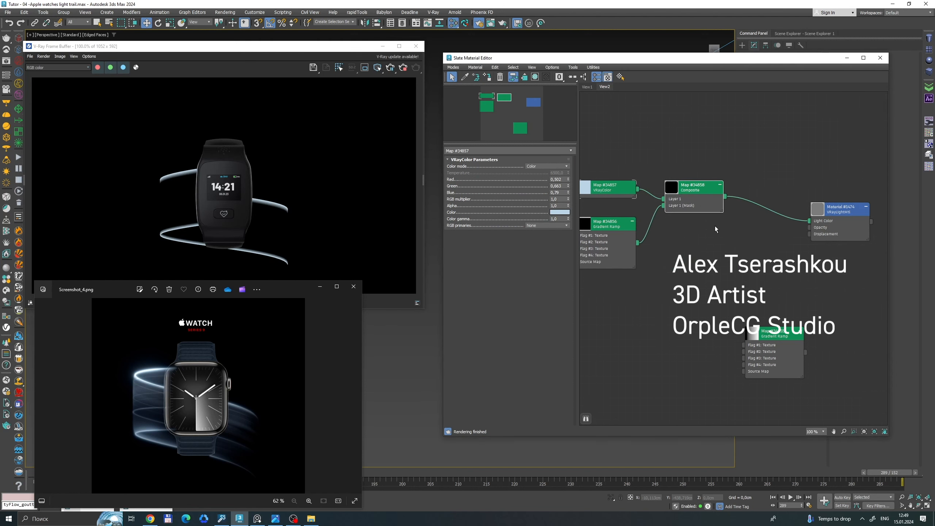
drag(778, 345, 741, 360)
right_click(720, 247)
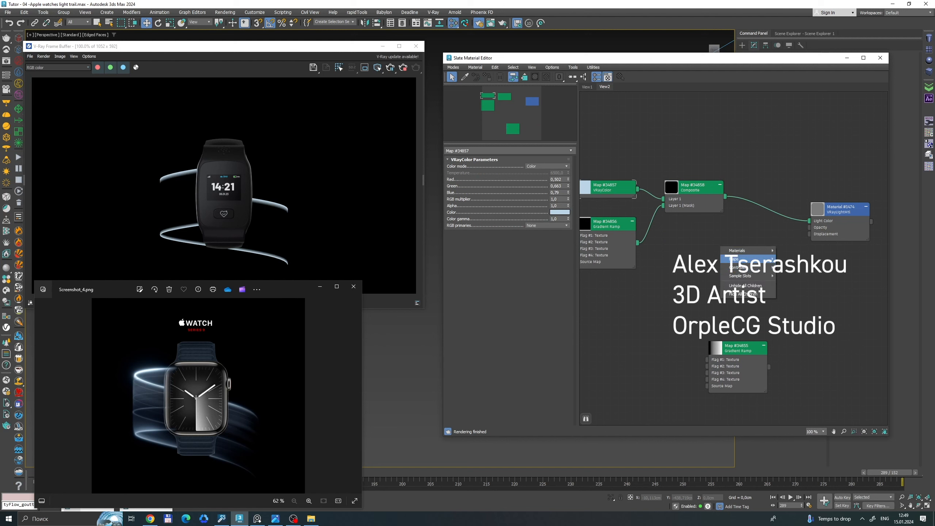
mouse_move(748, 259)
mouse_move(809, 271)
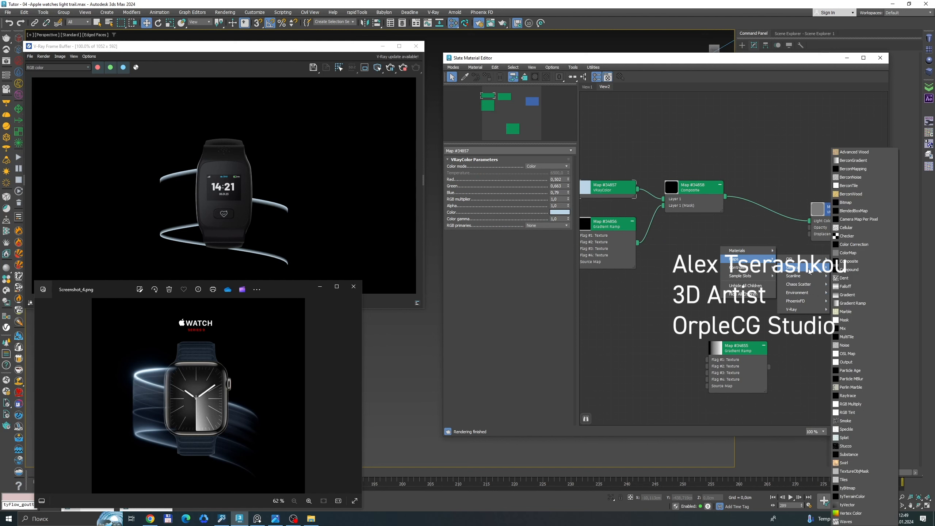
click(848, 261)
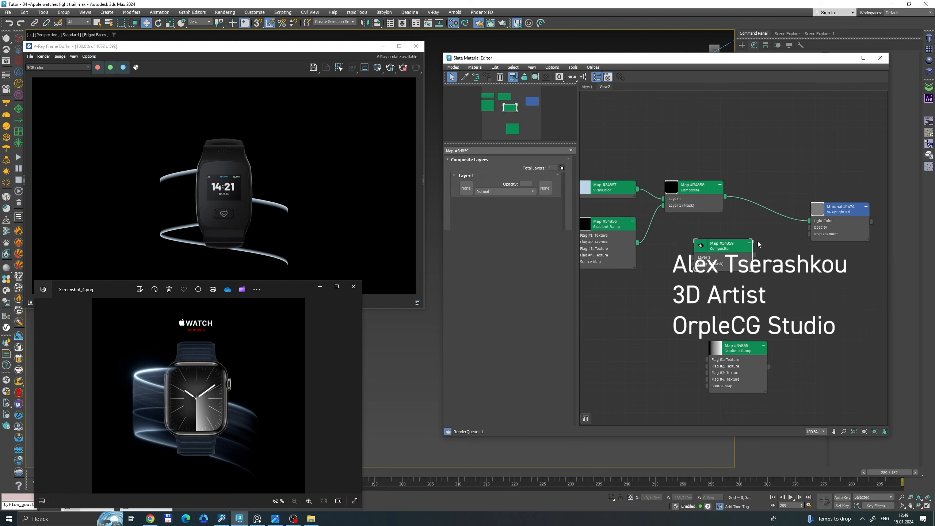
Feed the first Composite into the new one's Layer 1, mask it with the lengthwise Gradient Ramp, and connect it to Light Color and Opacity.
drag(733, 246, 761, 229)
drag(740, 360, 681, 293)
scroll(760, 317, down, 1)
drag(756, 244, 762, 245)
drag(692, 207, 647, 214)
drag(730, 249, 733, 257)
drag(772, 242, 803, 232)
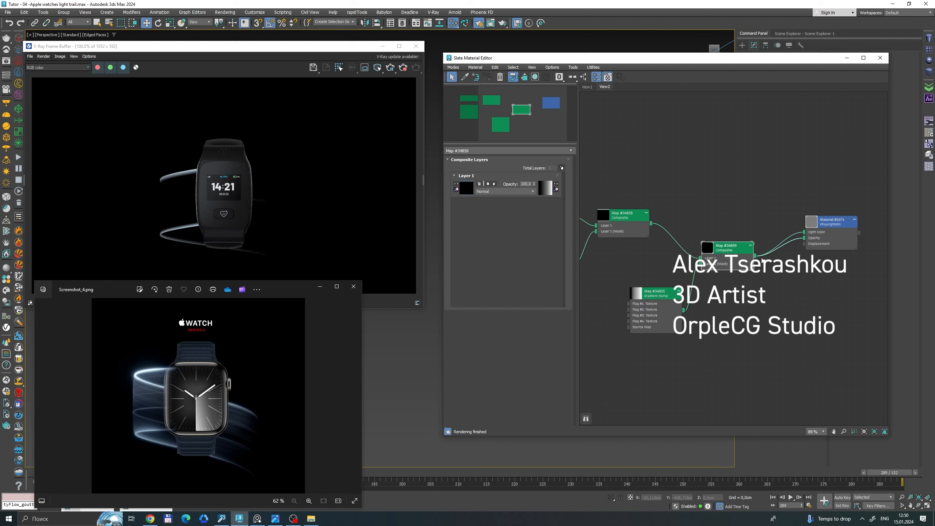
Recheck the render's alpha channel with the Opacity input connected, and switch back to RGB.
drag(666, 301, 673, 314)
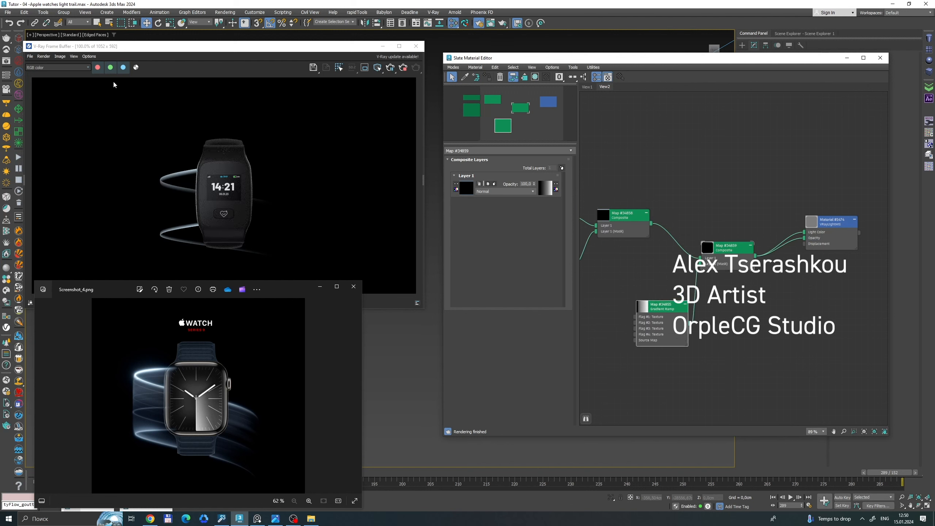
click(136, 68)
click(136, 69)
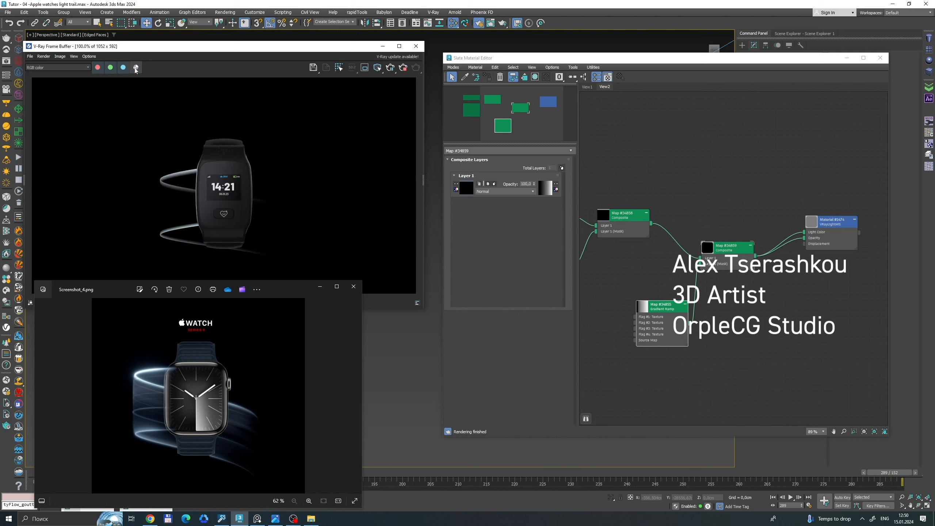
Compare the render's alpha channel with its RGB view once more in the frame buffer.
click(136, 69)
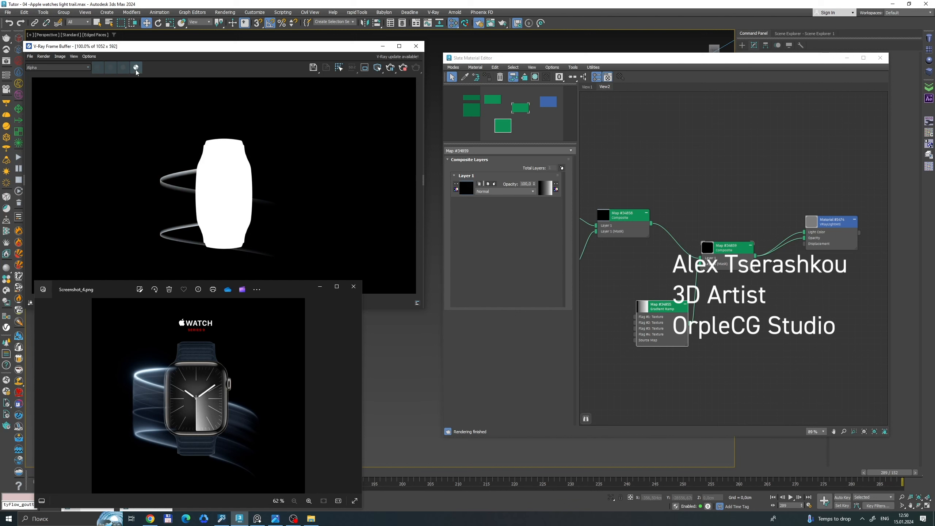
click(135, 68)
In the lengthwise Gradient Ramp, move the inner black flag to about position 4 and the grey flag to about 48.
scroll(663, 306, up, 2)
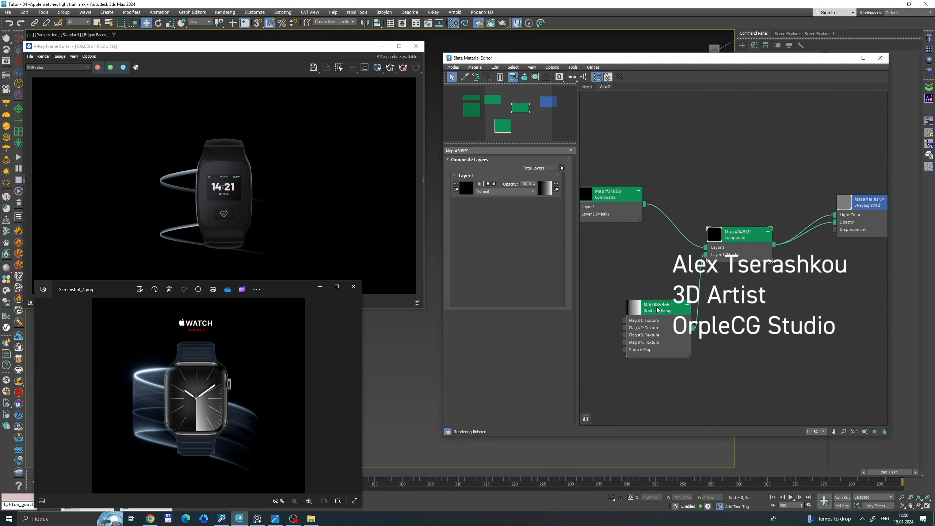
double_click(658, 309)
click(462, 274)
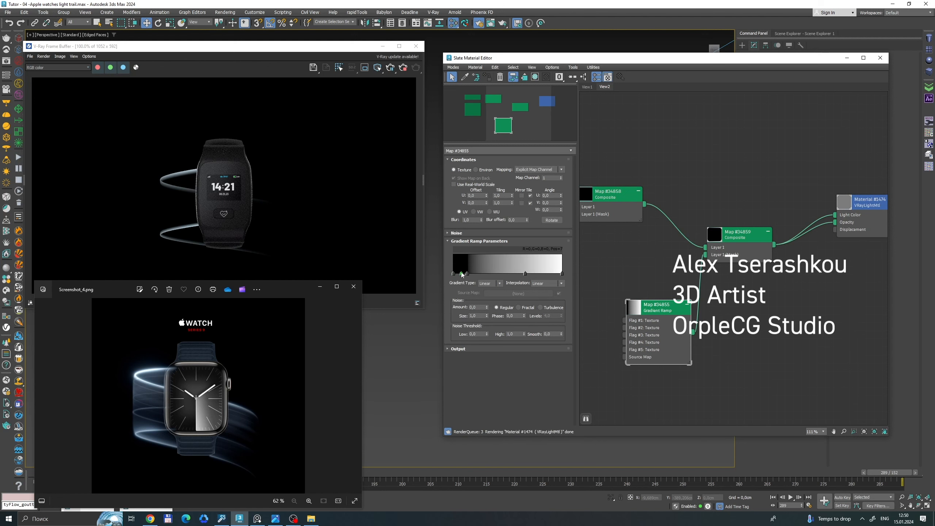
right_click(463, 274)
click(478, 301)
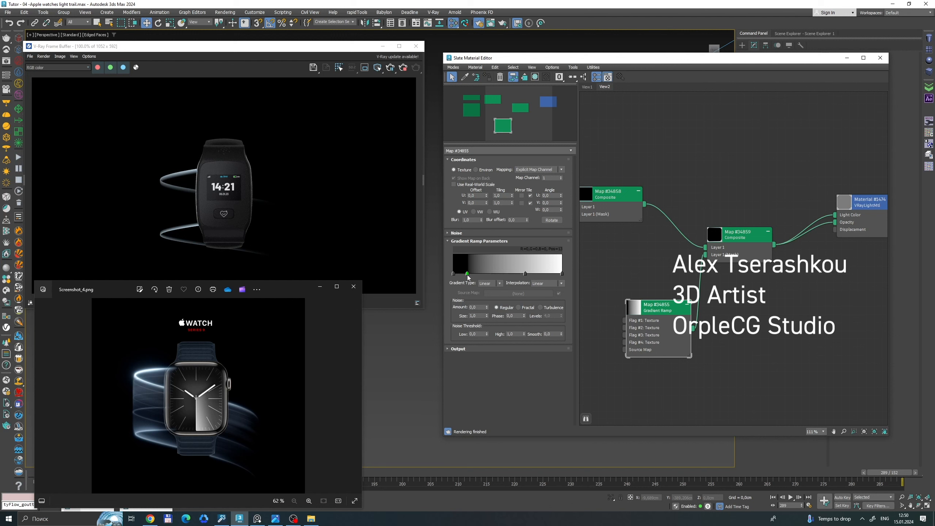
mouse_move(469, 276)
mouse_down()
mouse_move(478, 273)
mouse_move(458, 276)
mouse_up()
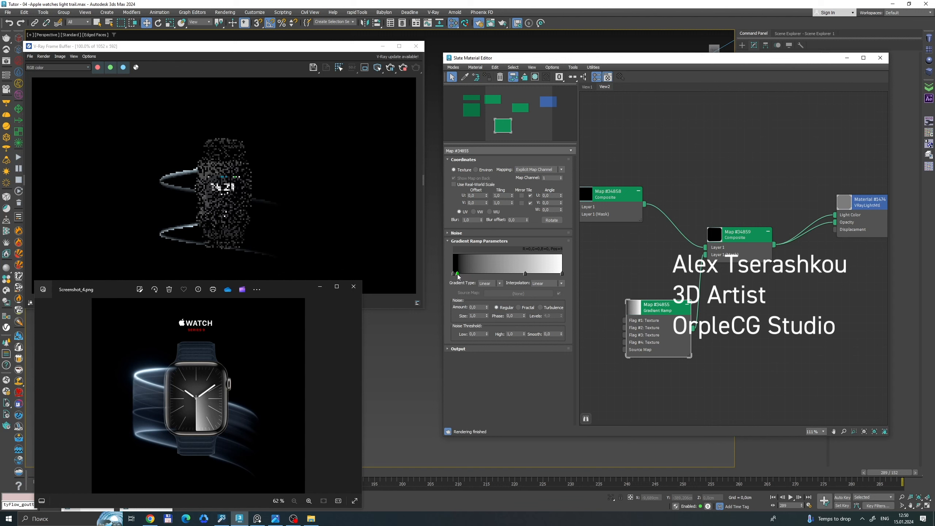
mouse_move(525, 274)
mouse_down()
mouse_move(469, 275)
mouse_move(508, 275)
mouse_up()
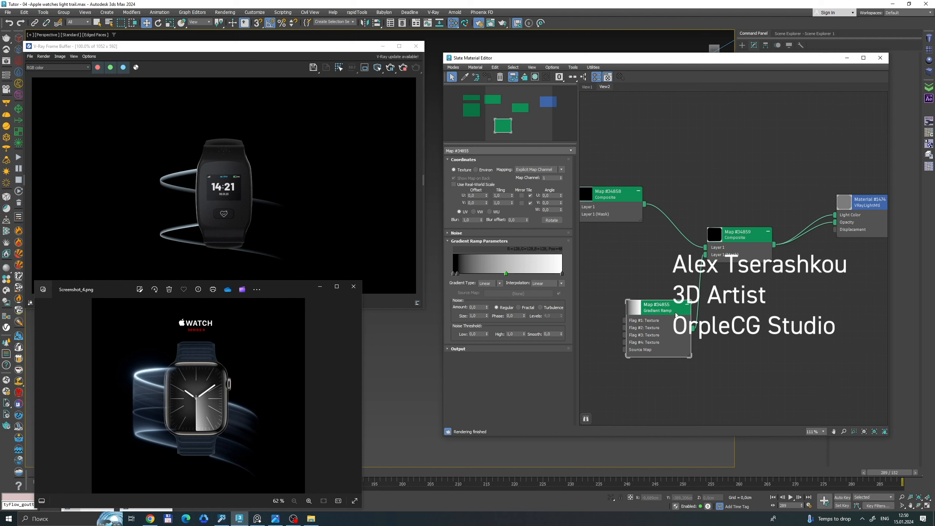
Rearrange the node graph, moving the lengthwise Gradient Ramp down and shifting the VRayColor and crosswise Gradient Ramp away from the first Composite.
mouse_move(675, 315)
mouse_down()
mouse_move(652, 305)
mouse_move(663, 315)
mouse_up()
middle_drag(654, 291, 747, 235)
scroll(708, 289, down, 3)
scroll(710, 276, up, 2)
drag(744, 305, 721, 312)
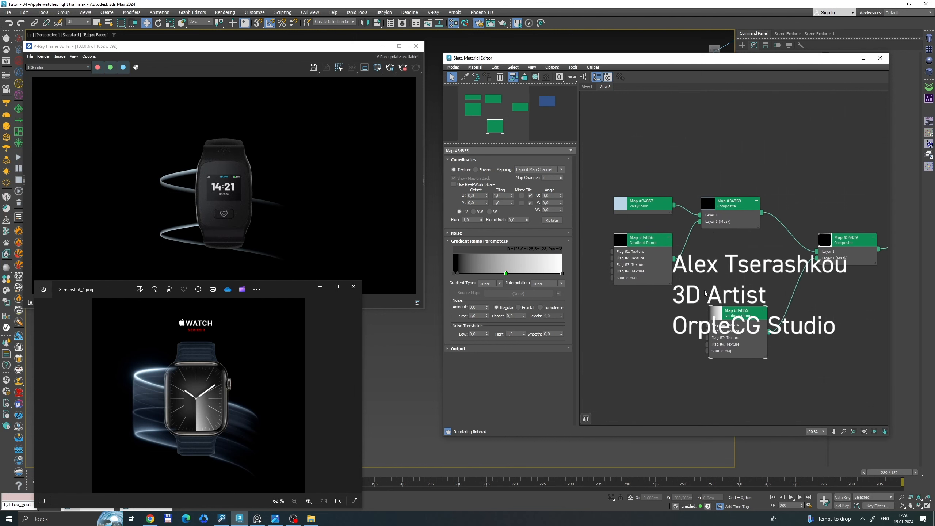
drag(641, 192, 662, 241)
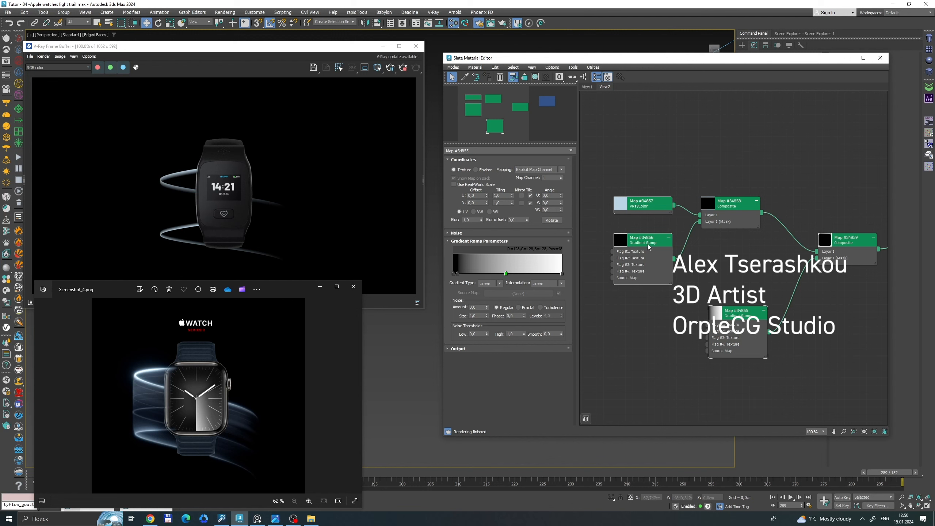
drag(648, 245, 626, 209)
Add a second layer to the first Composite, feeding it the VRayColor and masking it with a copy of the crosswise Gradient Ramp.
double_click(731, 207)
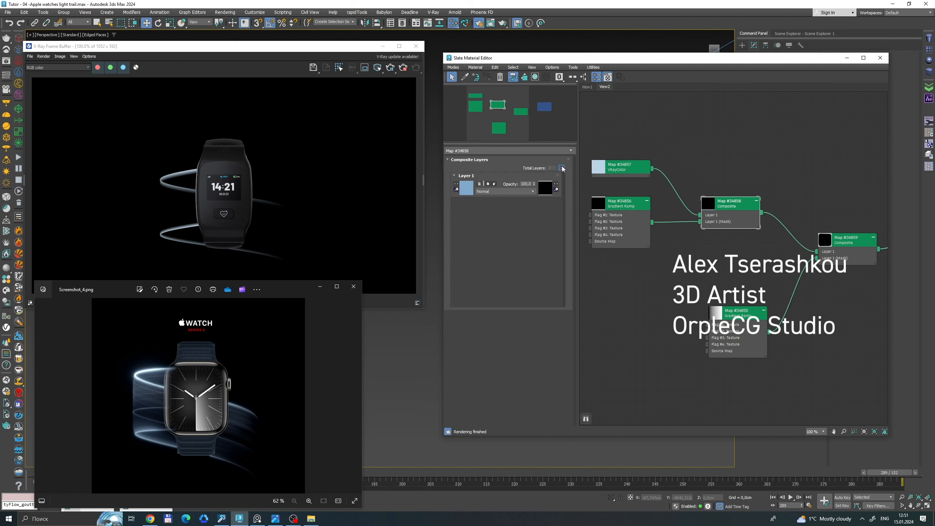
click(562, 167)
drag(744, 313, 773, 335)
mouse_move(629, 209)
mouse_down()
mouse_move(622, 297)
mouse_move(692, 251)
mouse_move(700, 228)
mouse_up()
double_click(622, 297)
scroll(675, 274, up, 2)
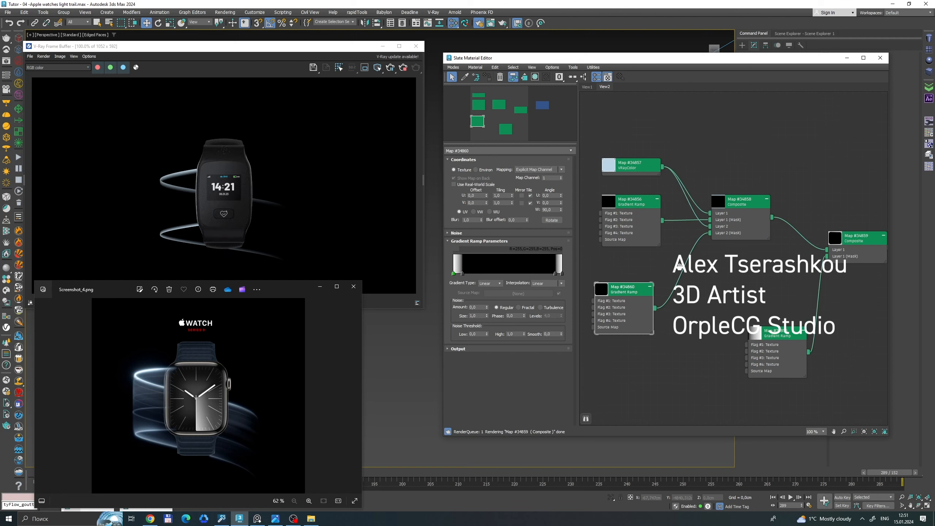
Connect the copied Gradient Ramp directly to Layer 1 of the second Composite to preview it alone.
scroll(652, 283, up, 3)
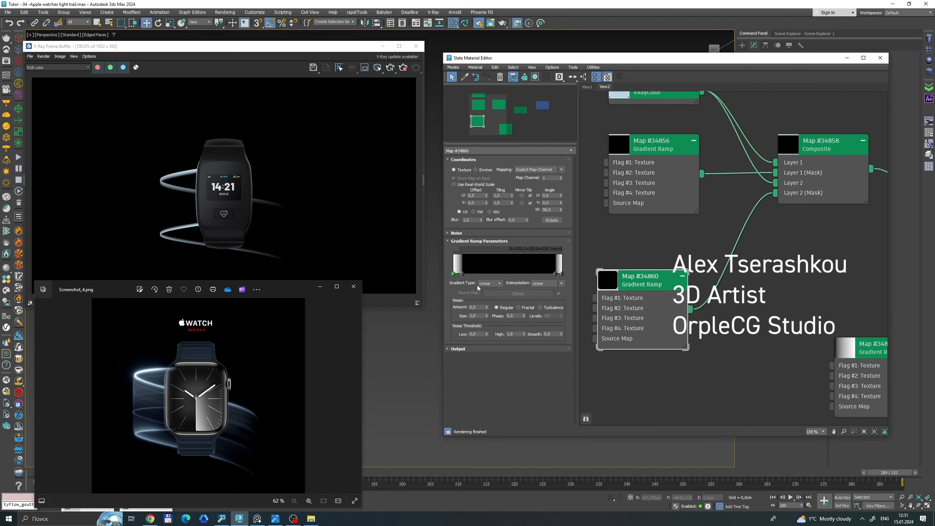
scroll(652, 284, down, 3)
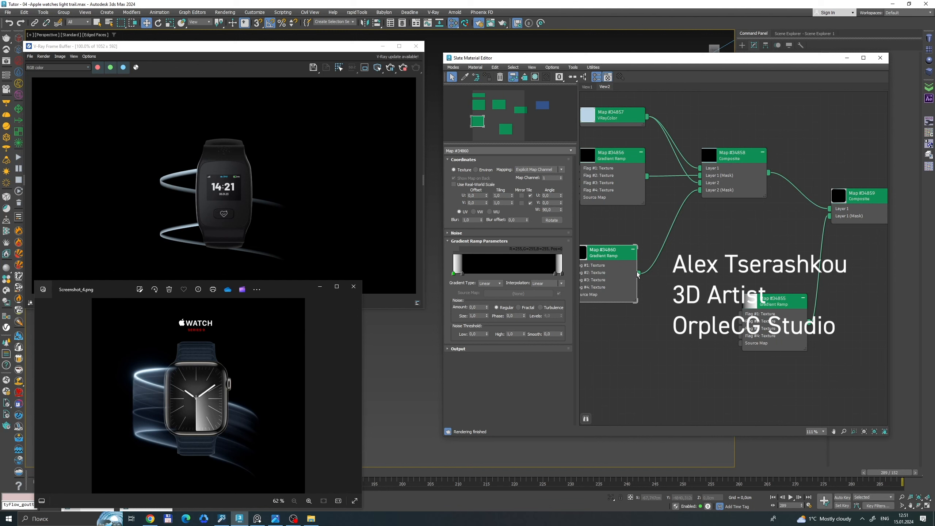
drag(638, 273, 836, 212)
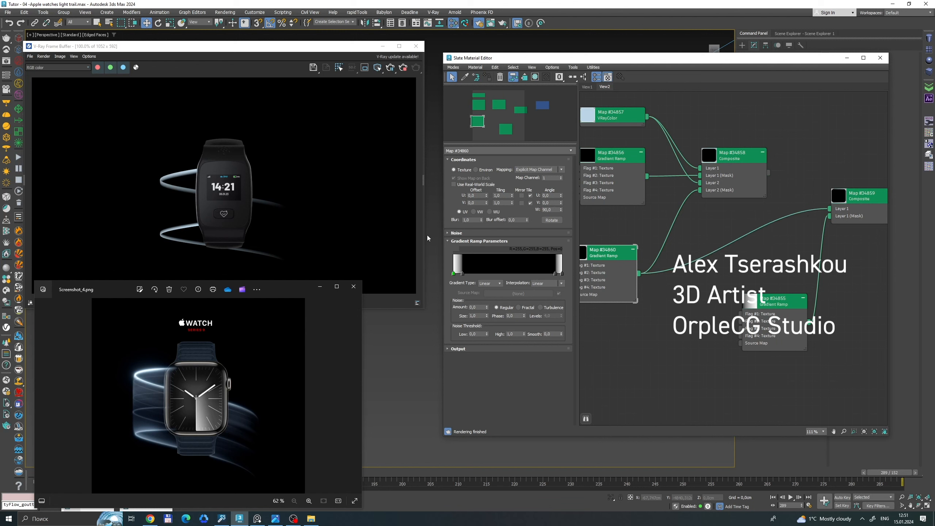
Turn both end flags of the copied Gradient Ramp black and remove the inner flag beside the far end.
scroll(607, 264, up, 3)
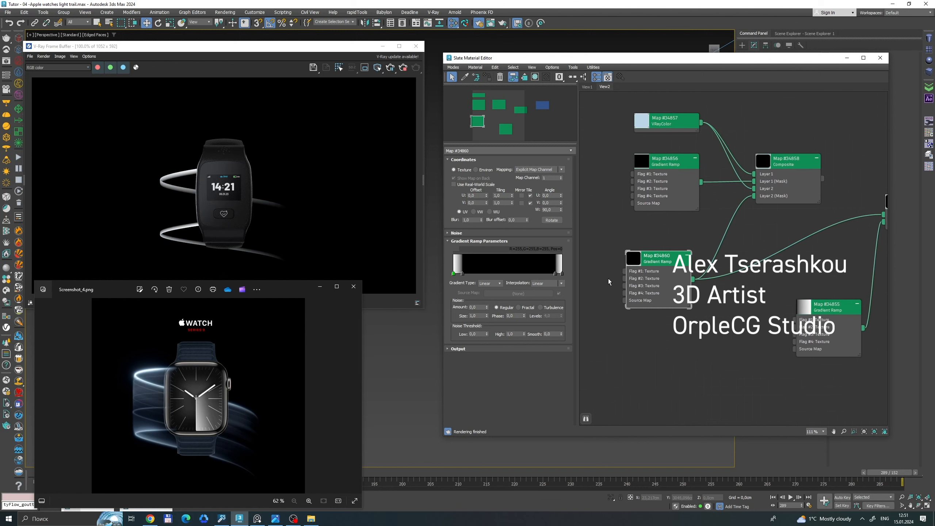
double_click(454, 274)
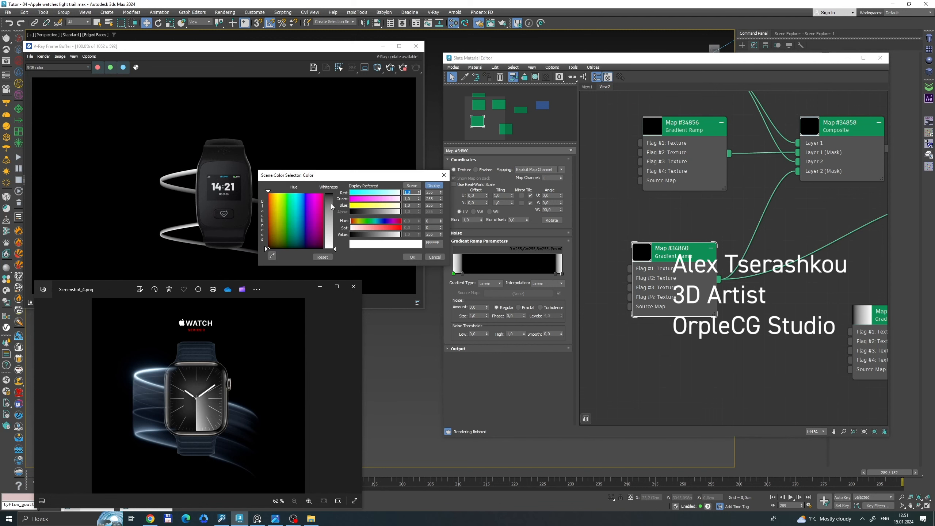
drag(364, 234, 348, 234)
click(409, 258)
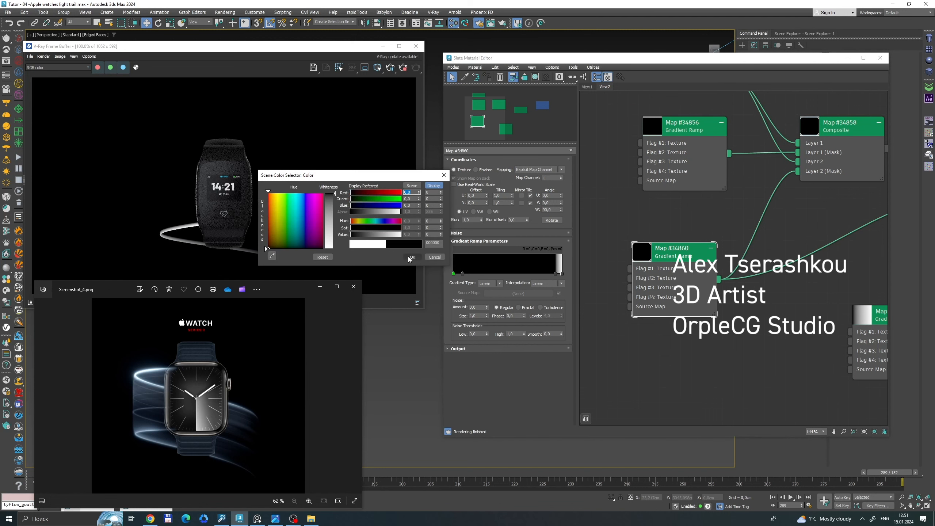
drag(555, 274, 568, 280)
double_click(562, 274)
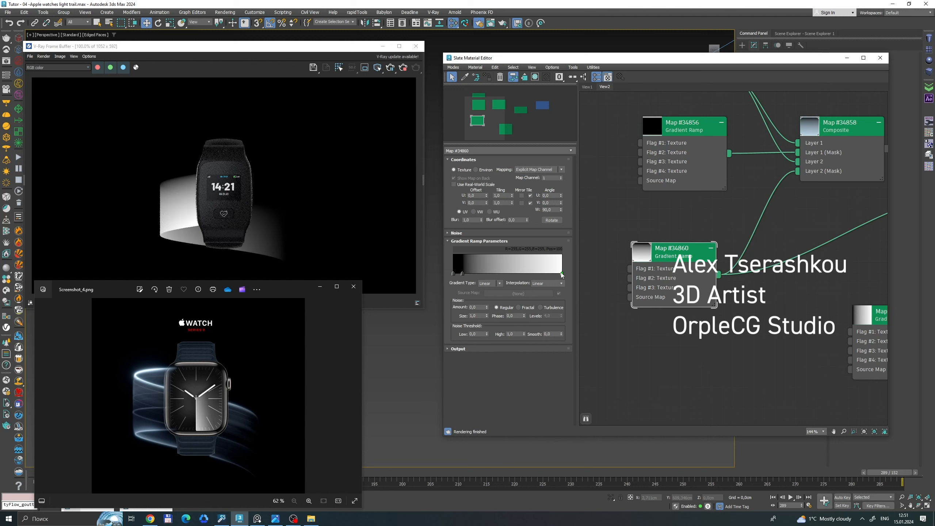
drag(444, 205, 444, 193)
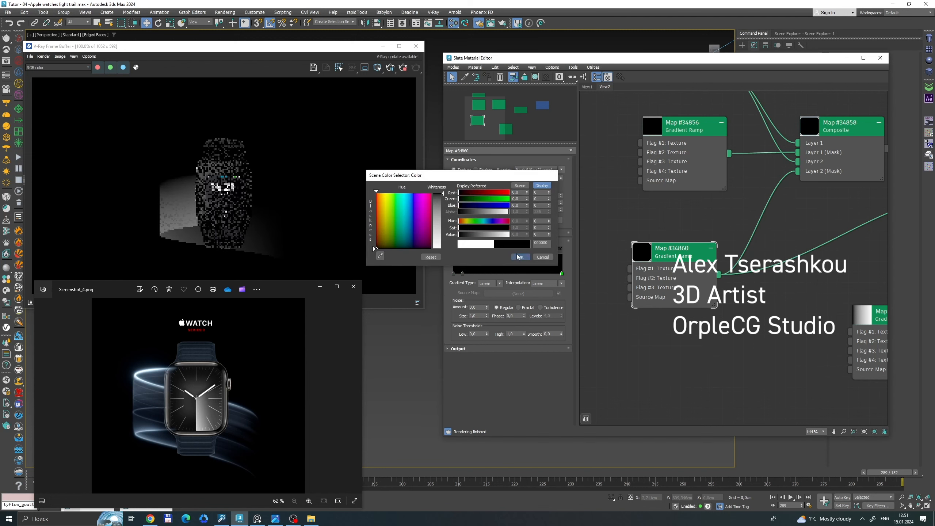
click(516, 254)
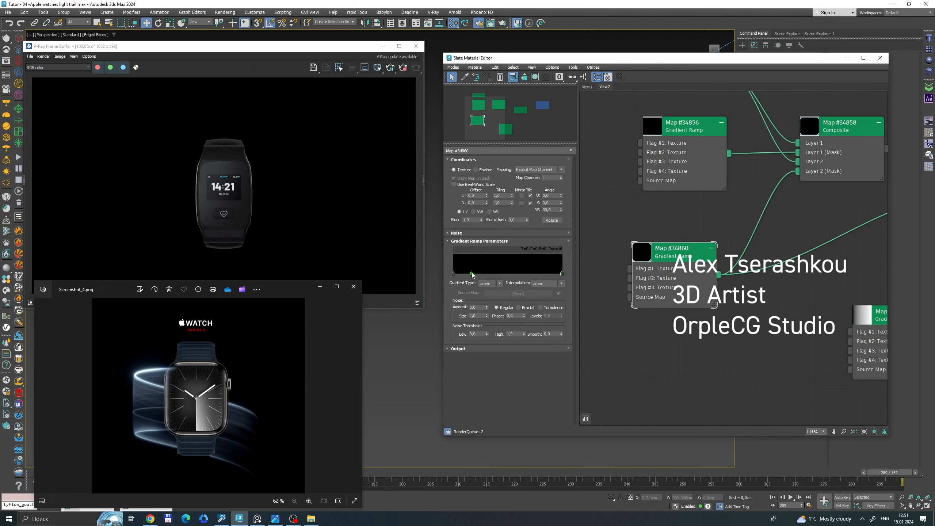
Create a narrow white stripe in the copied ramp with a white flag at about 24 between black flags at about 19 and 27.
drag(472, 274, 475, 275)
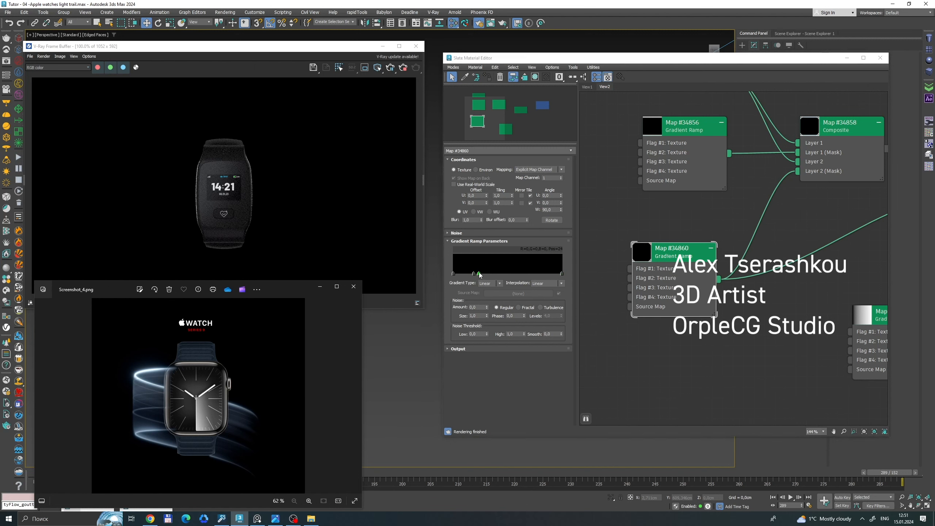
double_click(479, 274)
click(438, 258)
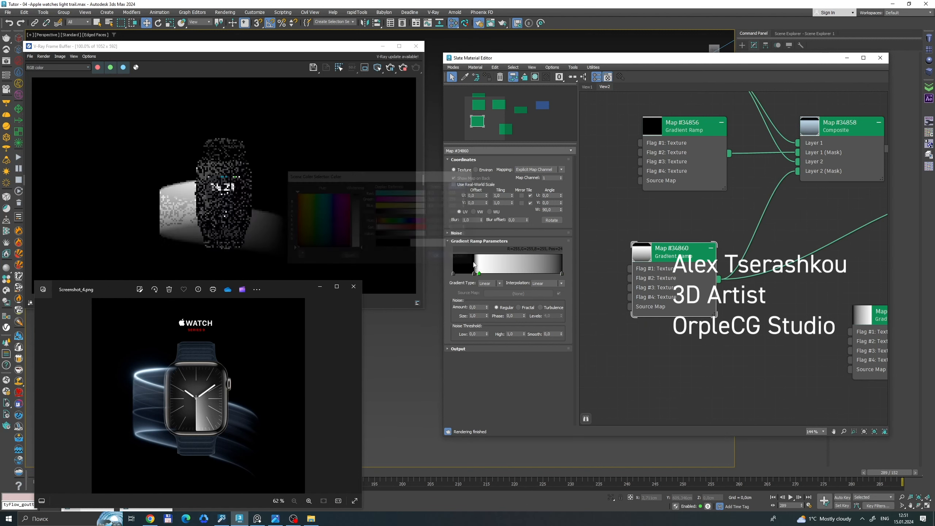
click(482, 273)
double_click(483, 274)
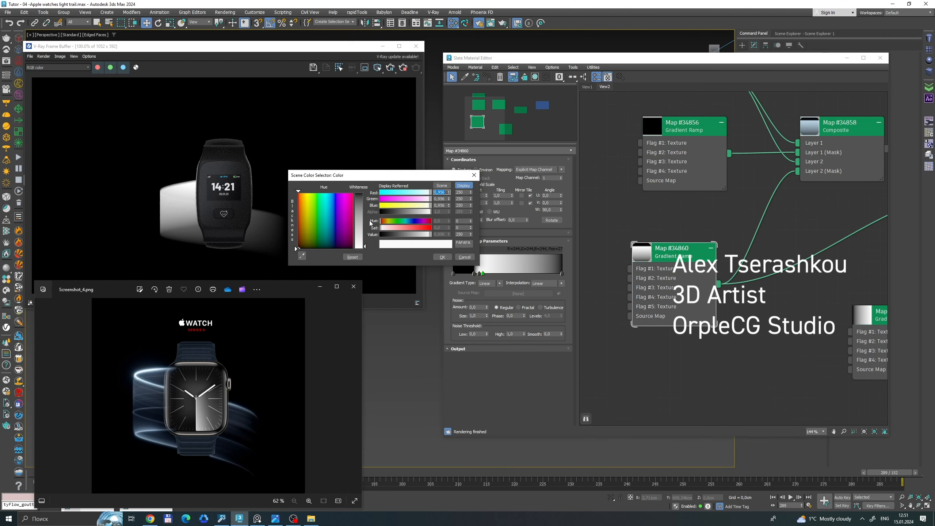
click(380, 234)
click(442, 257)
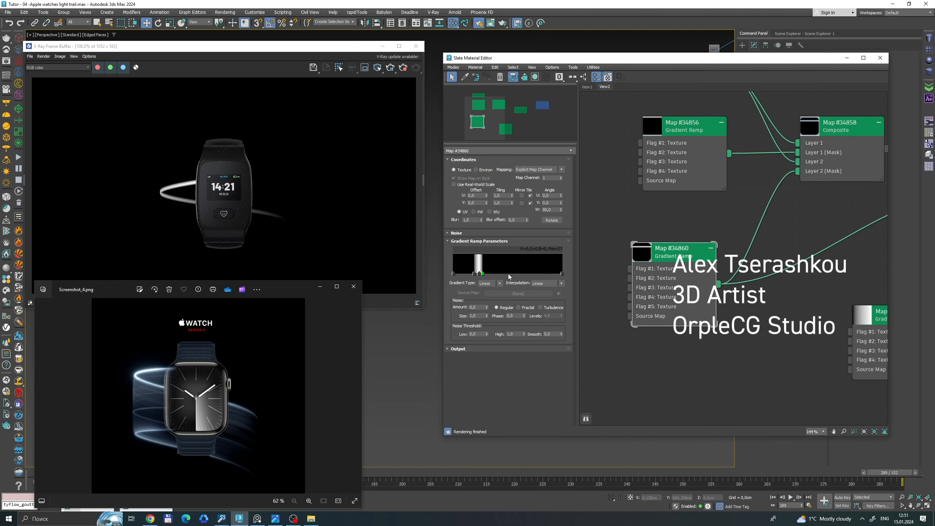
Add a second white stripe to the copied ramp with a white flag at about 48 and a black flag close on each side.
click(506, 274)
double_click(506, 274)
drag(430, 235, 455, 236)
click(465, 258)
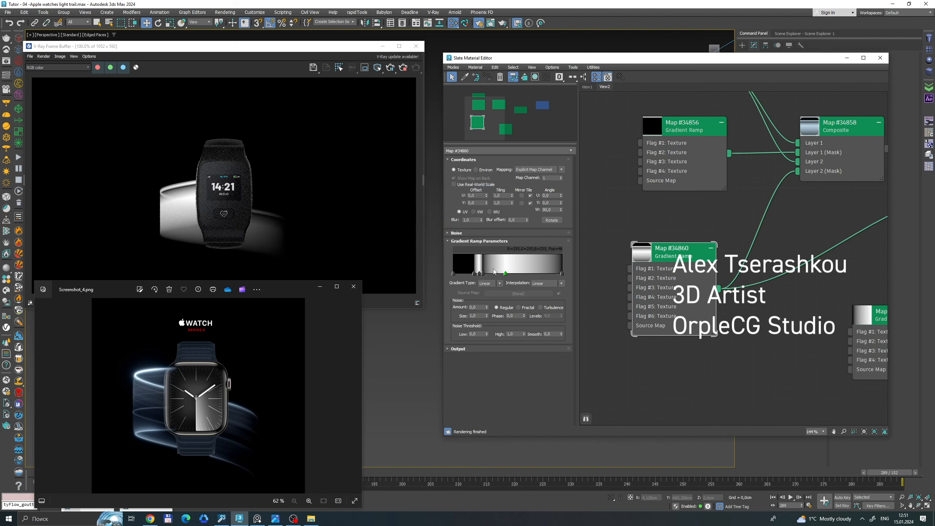
click(501, 273)
double_click(501, 274)
drag(440, 234, 393, 235)
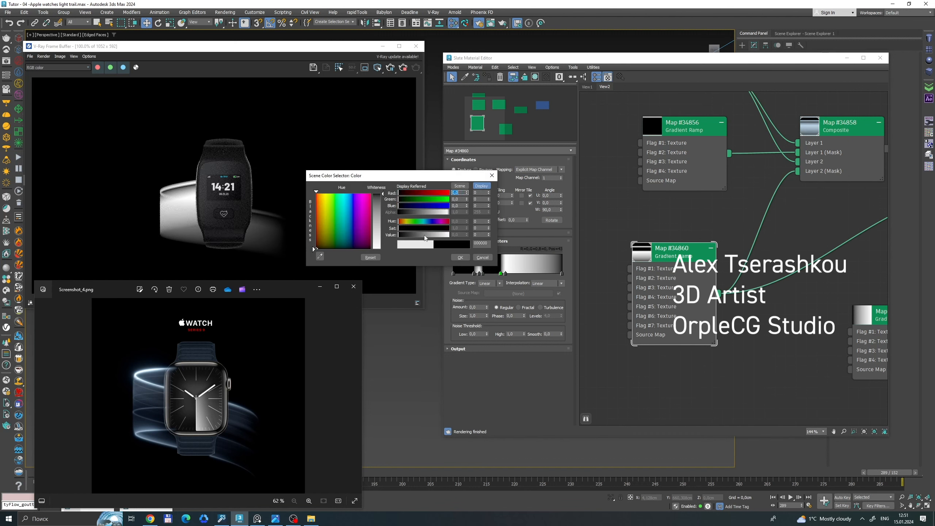
click(461, 257)
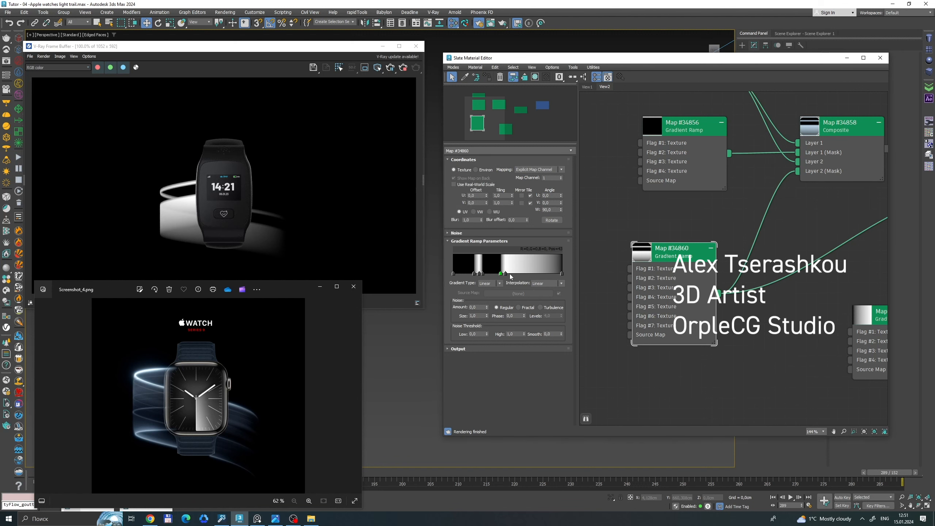
click(513, 273)
double_click(513, 273)
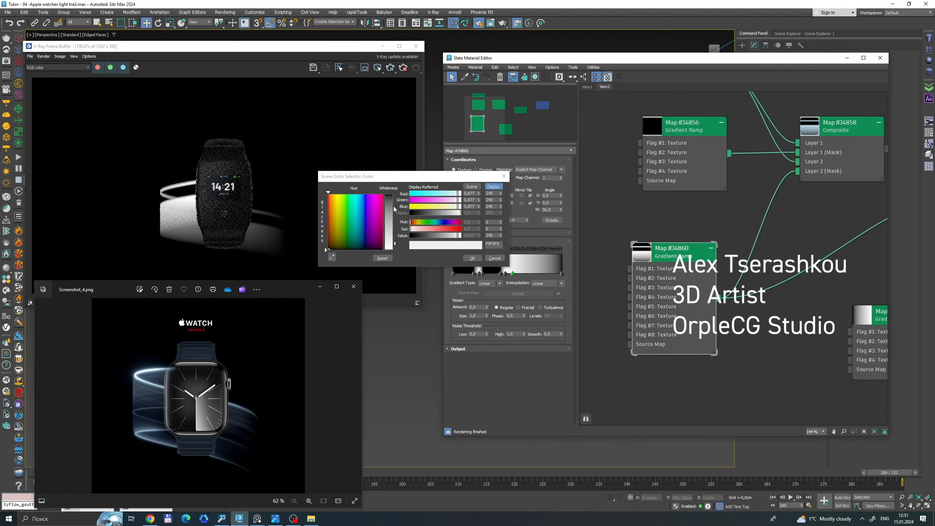
click(468, 257)
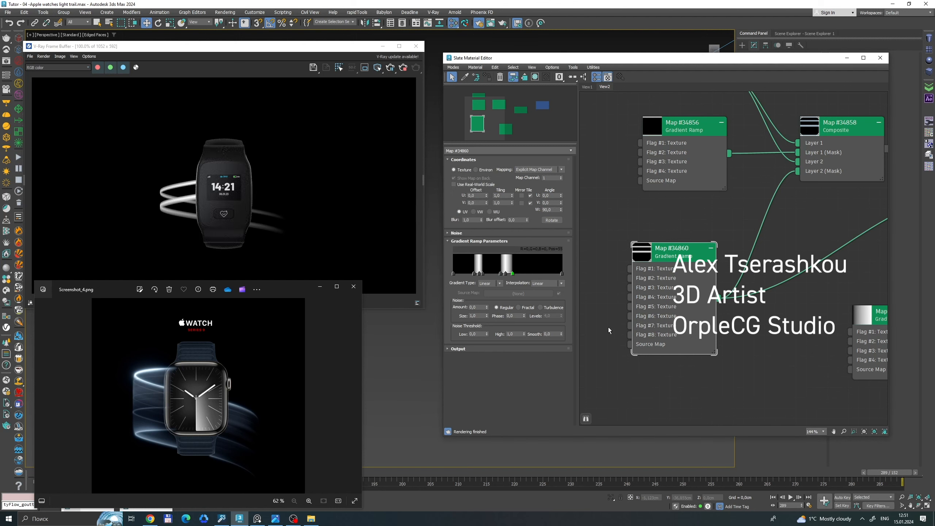
Add a third white stripe to the copied ramp with a white flag at about 82 and a black flag close on each side.
click(543, 274)
double_click(542, 273)
click(490, 244)
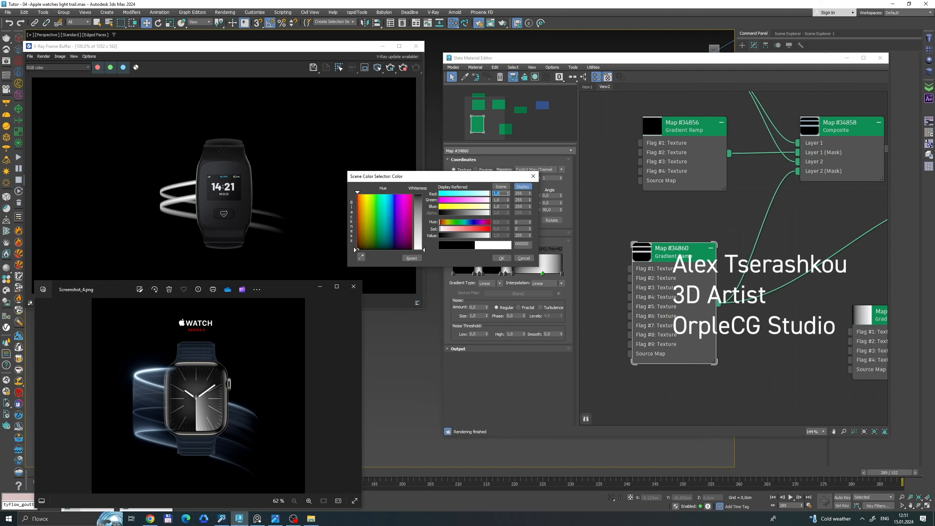
click(501, 258)
click(536, 273)
double_click(536, 273)
click(435, 232)
click(496, 257)
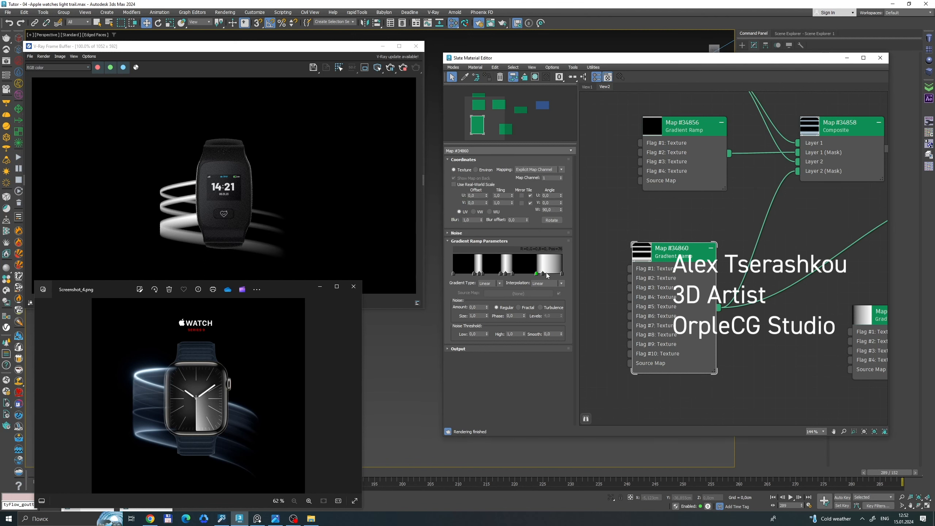
click(546, 273)
click(552, 274)
double_click(552, 274)
click(443, 232)
click(506, 260)
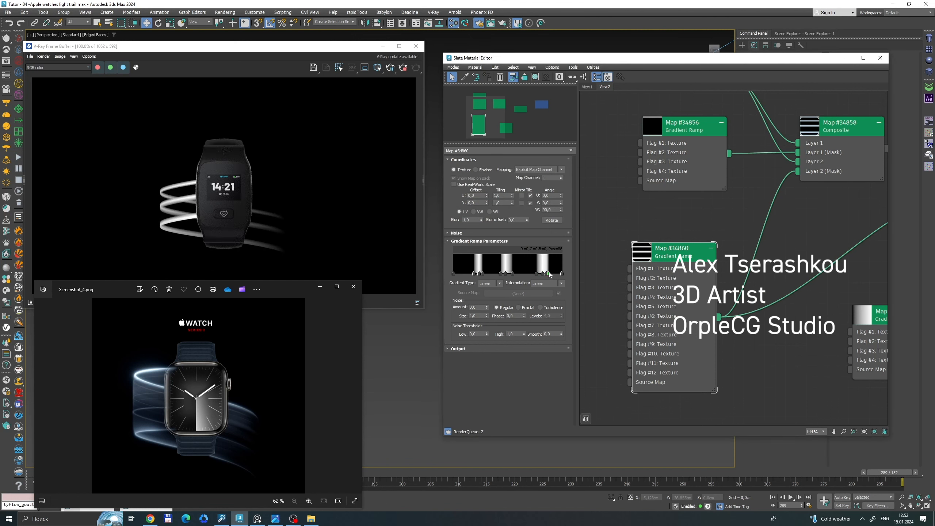
Narrow the third stripe by deleting its surplus flag and setting the closing black flag's position to 84.
click(547, 274)
right_click(546, 274)
click(553, 308)
drag(551, 274, 539, 274)
right_click(548, 274)
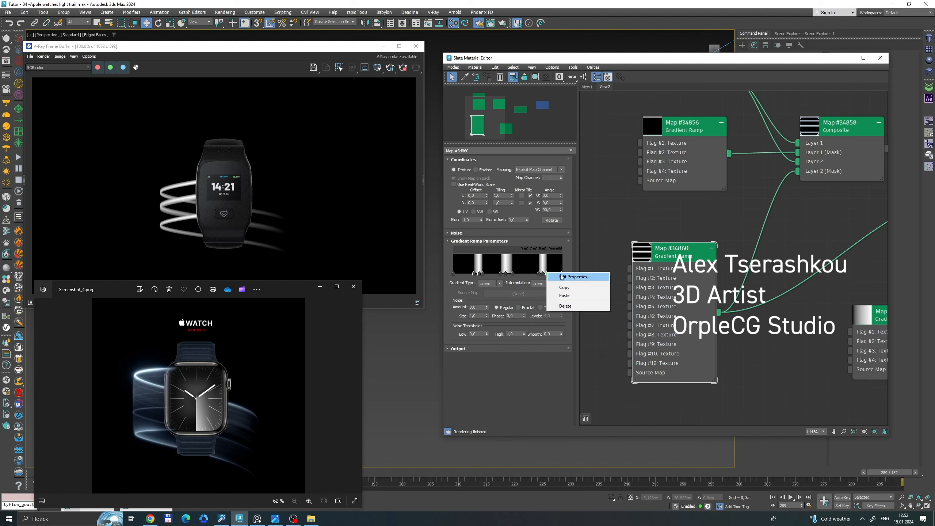
click(563, 277)
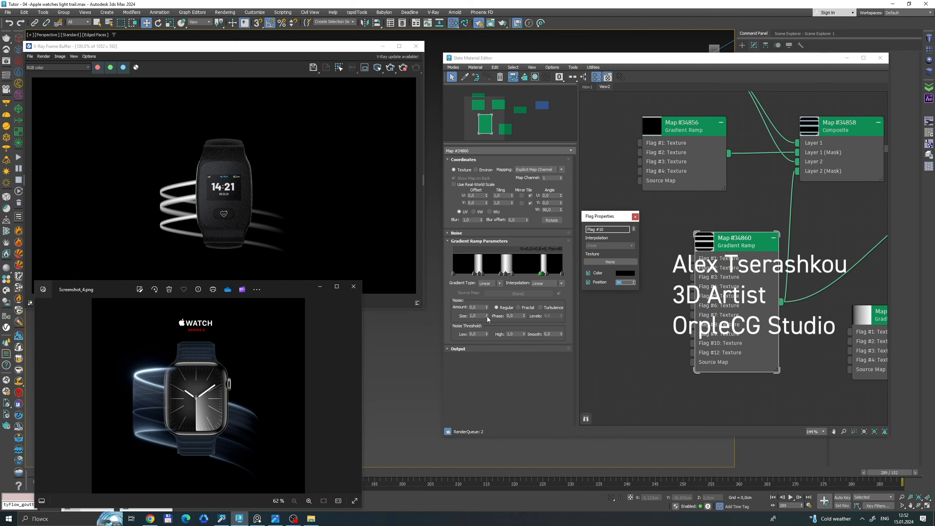
Narrow the second stripe by moving its closing black flag to about 50, deleting the surplus flag and setting the opening black flag to 46.
click(506, 274)
drag(513, 274, 508, 274)
click(502, 274)
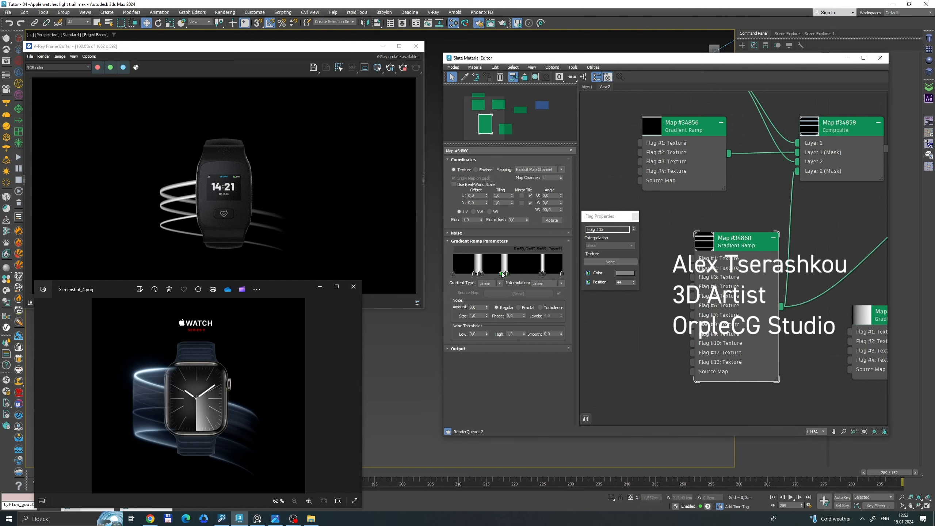
key(Delete)
right_click(500, 274)
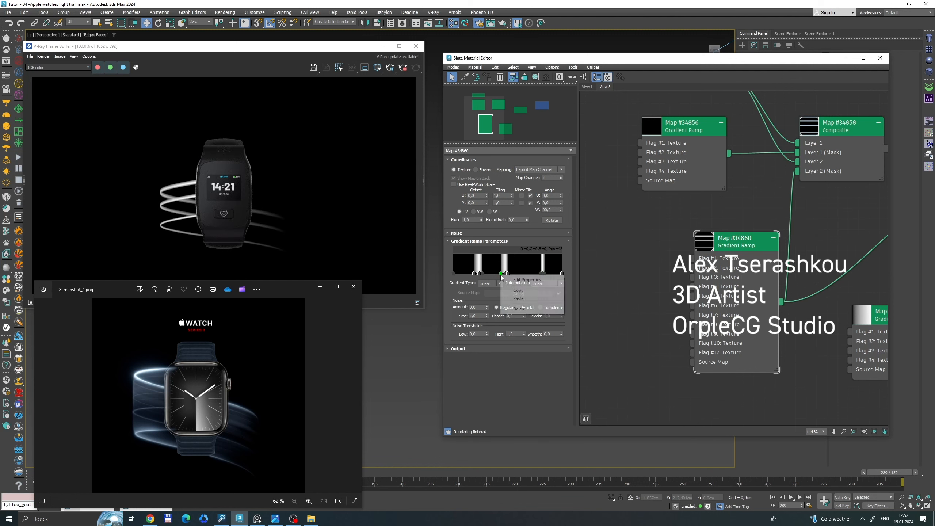
click(515, 302)
drag(681, 276, 597, 272)
text(46)
key(Return)
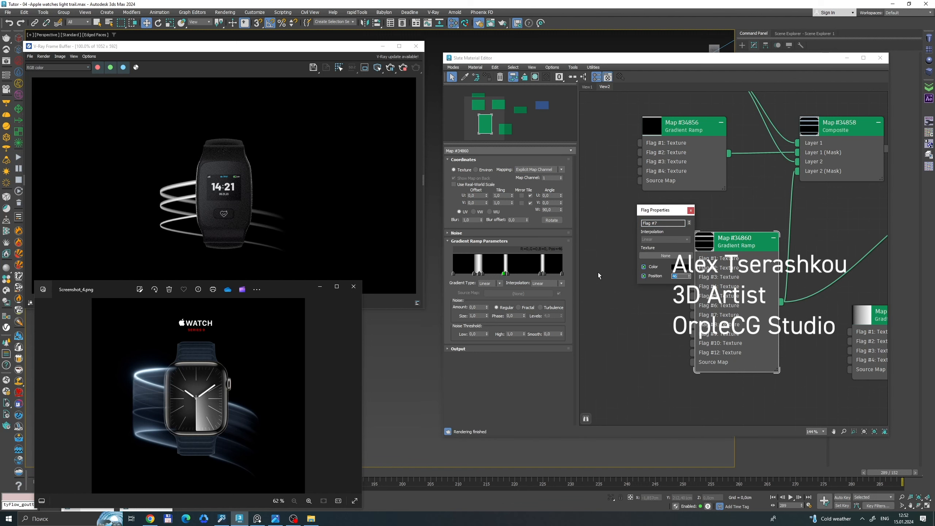
Narrow the first stripe and shift its white flag to 15, with the closing black flag close by and the opening one at 14.
click(480, 274)
drag(474, 273, 479, 273)
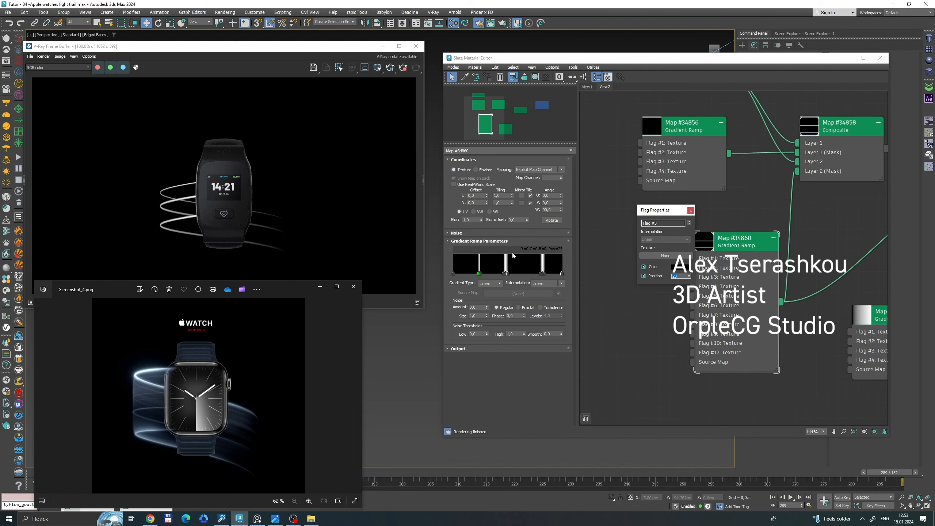
drag(469, 274, 466, 274)
drag(478, 274, 469, 274)
drag(481, 274, 468, 273)
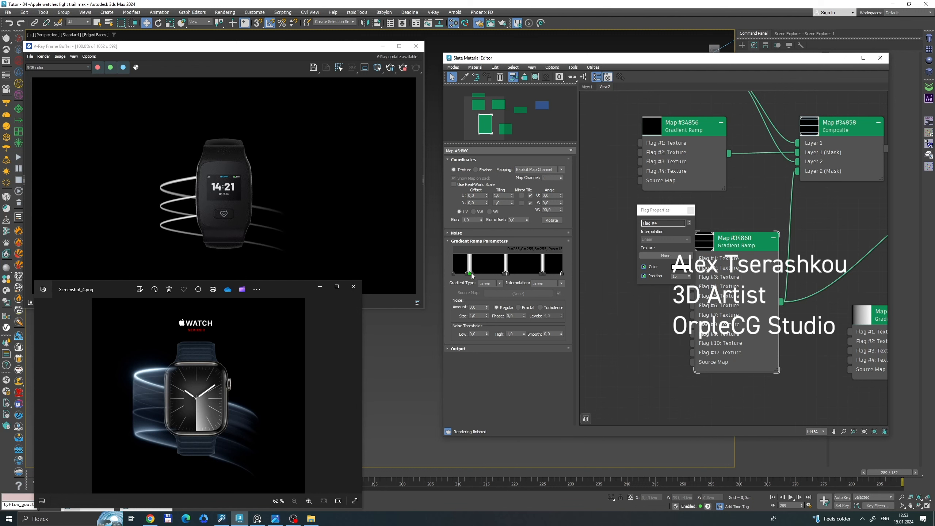
click(467, 274)
text(1)
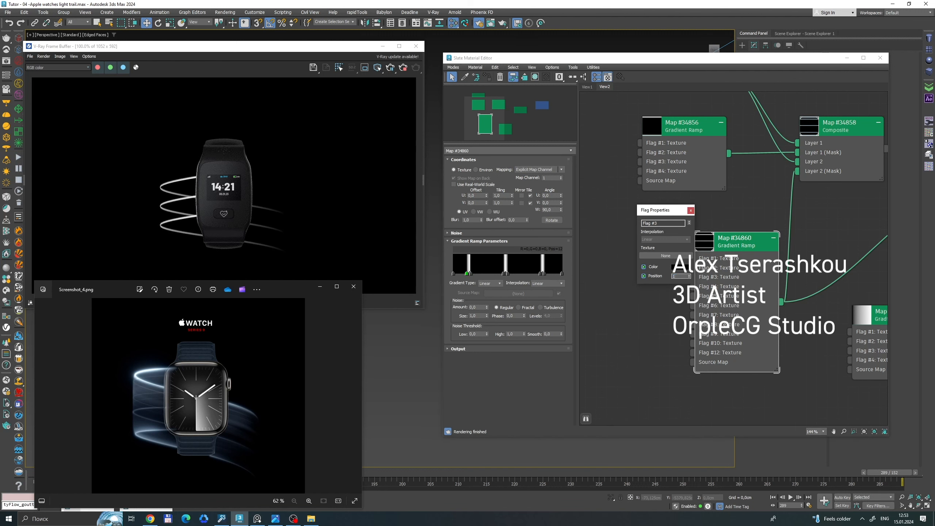
scroll(776, 224, down, 2)
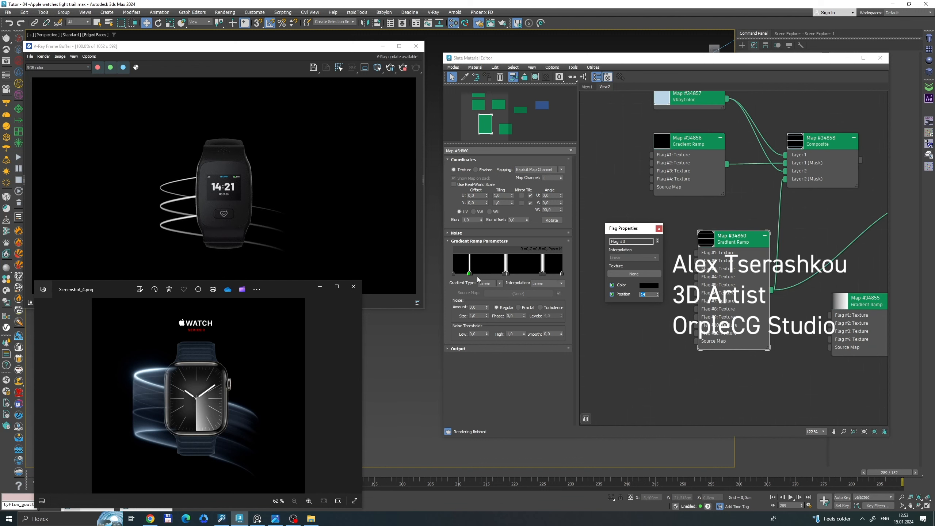
Darken the middle flags of the second and third stripes to dark grey, using value 77 for the third stripe.
click(505, 274)
click(649, 285)
click(529, 231)
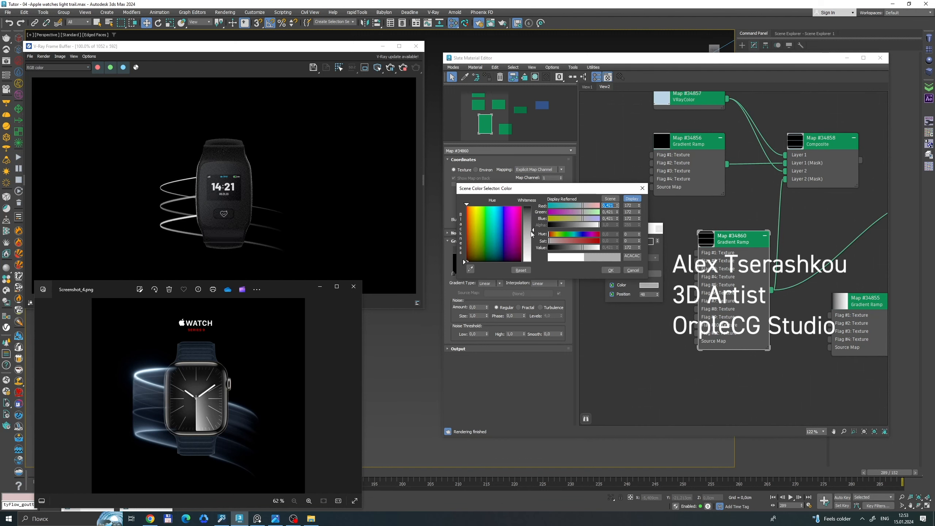
drag(533, 233, 492, 205)
click(612, 270)
click(542, 274)
click(649, 285)
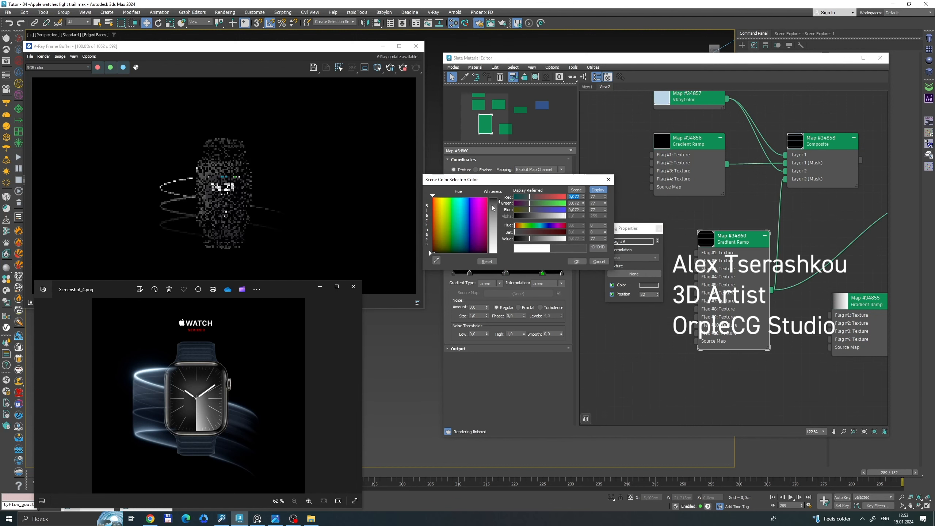
click(576, 261)
Spread the first stripe's black flags apart, delete the surplus flag and darken the middle flag at 15 to grey.
click(469, 274)
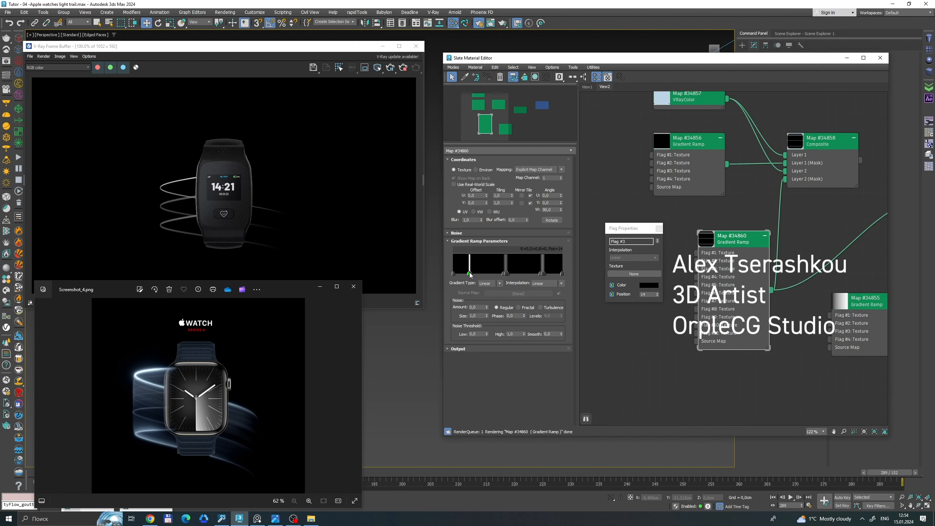
double_click(469, 274)
click(452, 258)
drag(468, 274, 476, 273)
click(471, 273)
right_click(471, 274)
click(483, 309)
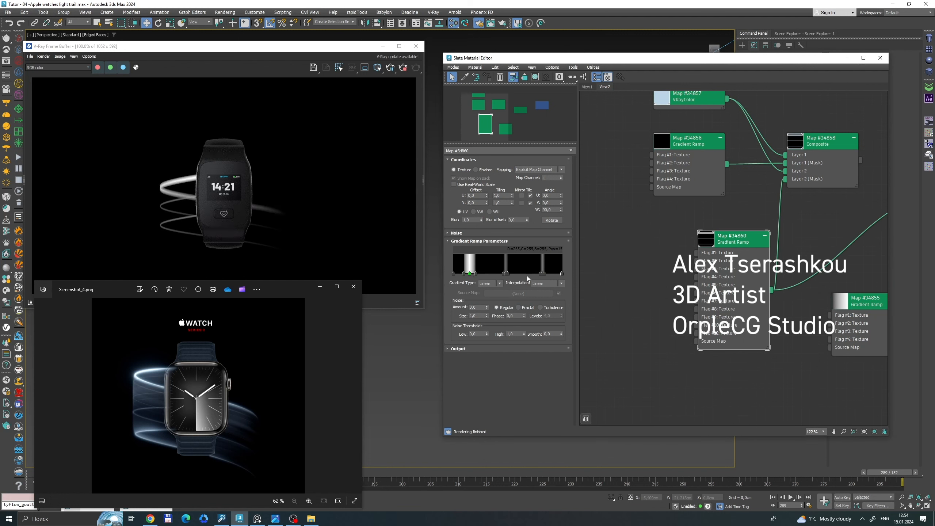
right_click(469, 273)
click(483, 280)
click(679, 267)
drag(549, 220, 549, 200)
click(631, 251)
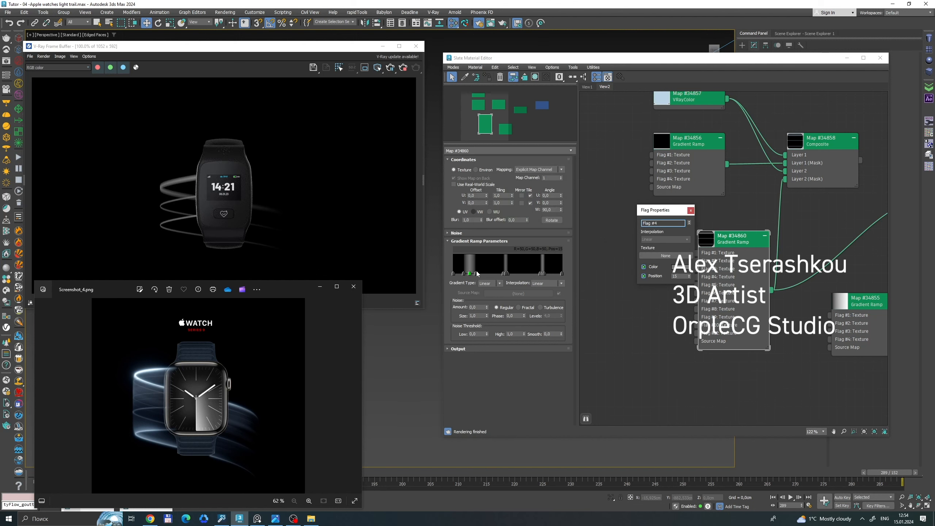
Narrow the first stripe again by setting its black flags' positions to 16 and 14, and close the flag properties.
double_click(683, 277)
text(16)
key(Return)
right_click(464, 273)
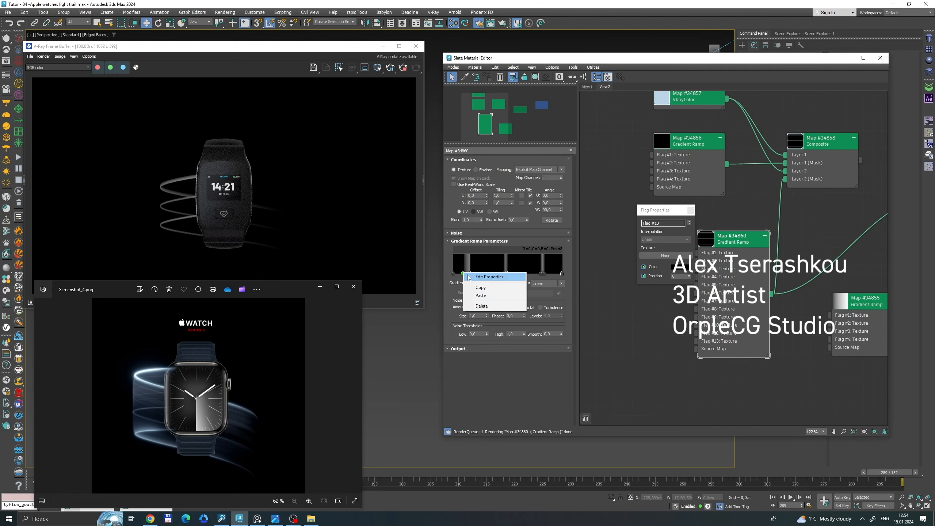
click(477, 279)
double_click(680, 276)
text(14)
key(Return)
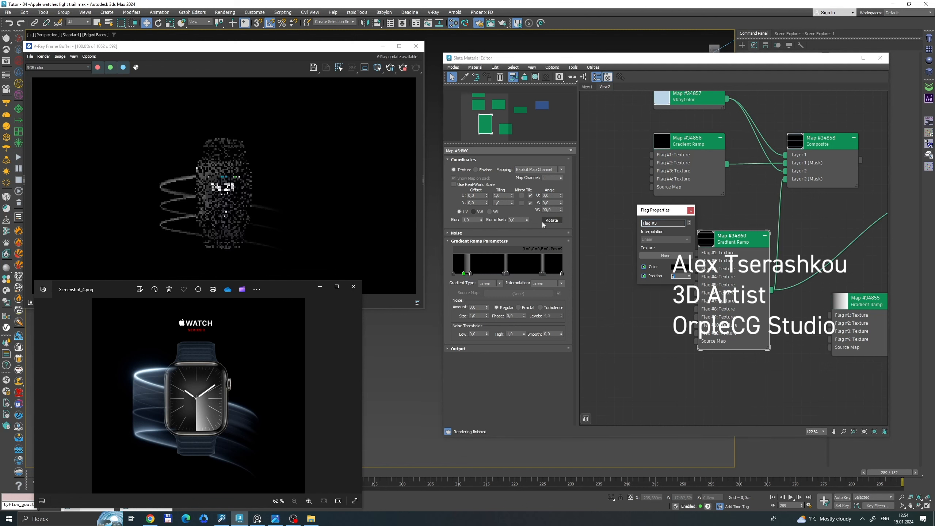
click(691, 211)
Connect the Map #34858 composite to Layer 1 of the Map #34859 composite in place of the direct gradient ramp link.
scroll(703, 218, down, 2)
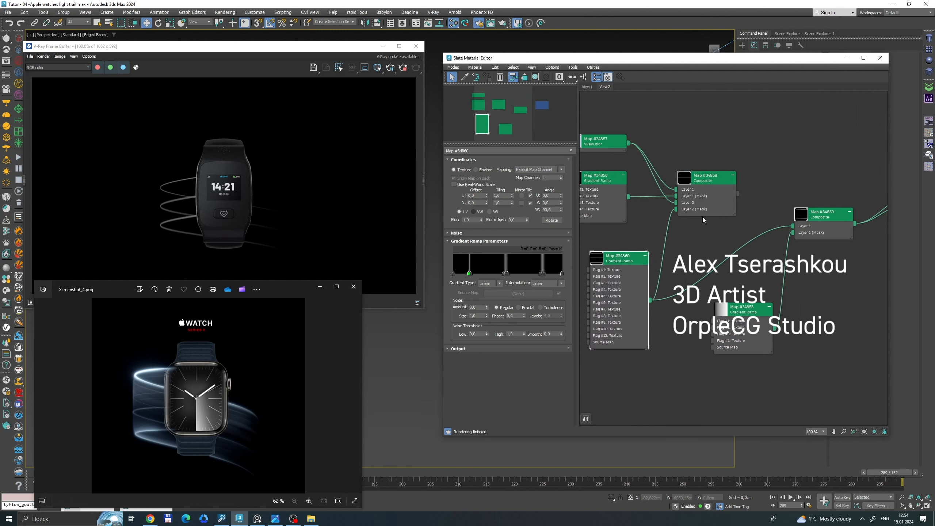
scroll(172, 191, up, 2)
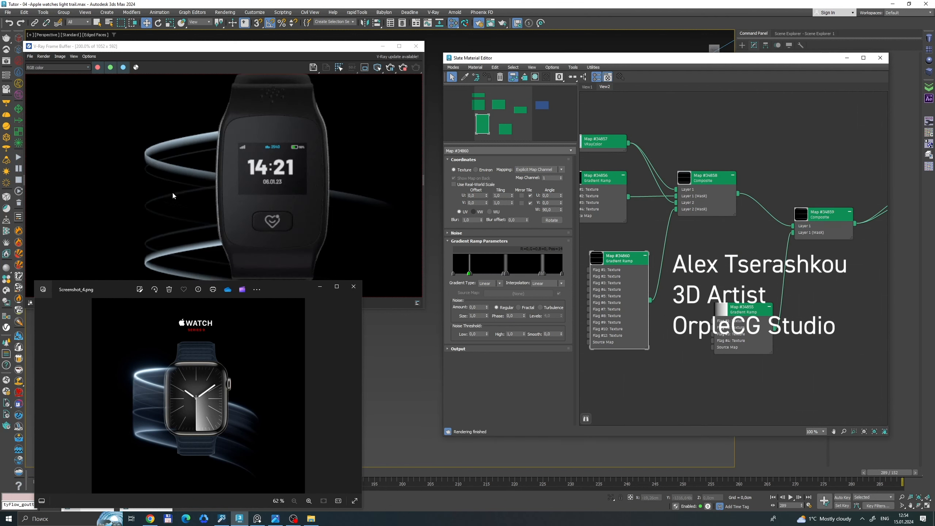
middle_drag(670, 238, 696, 191)
scroll(622, 270, up, 3)
Brighten the second stripe's middle flag to grey value 176 and the third stripe's middle flag to a similar light grey.
right_click(507, 276)
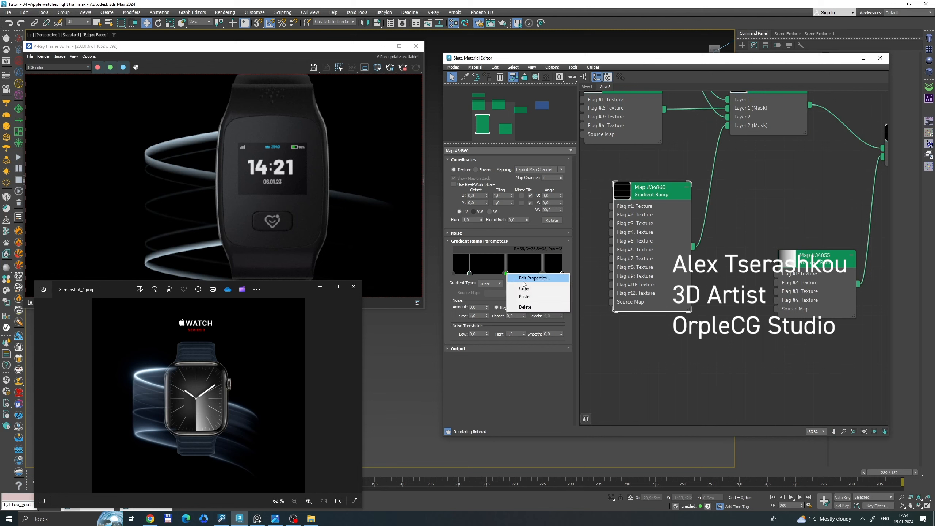
click(526, 276)
click(681, 267)
click(634, 250)
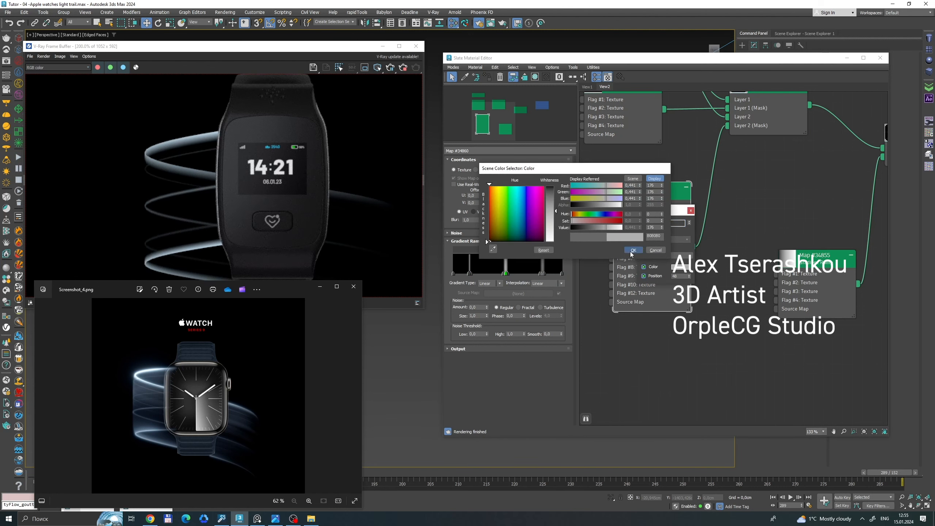
click(543, 273)
click(681, 266)
click(557, 222)
key(Return)
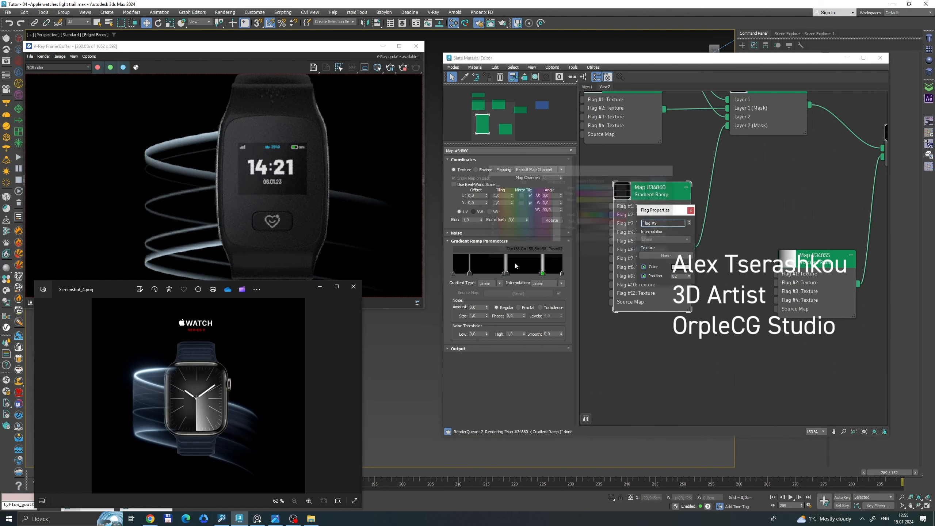
Move the first stripe's black flags aside and brighten its middle flag at 15 to grey value 190.
click(470, 274)
drag(471, 274, 476, 274)
click(469, 274)
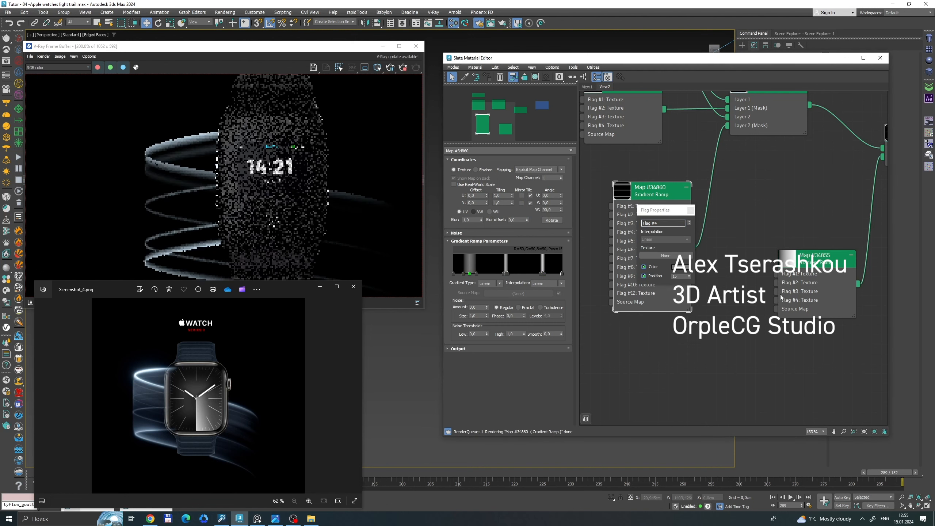
click(680, 266)
click(555, 218)
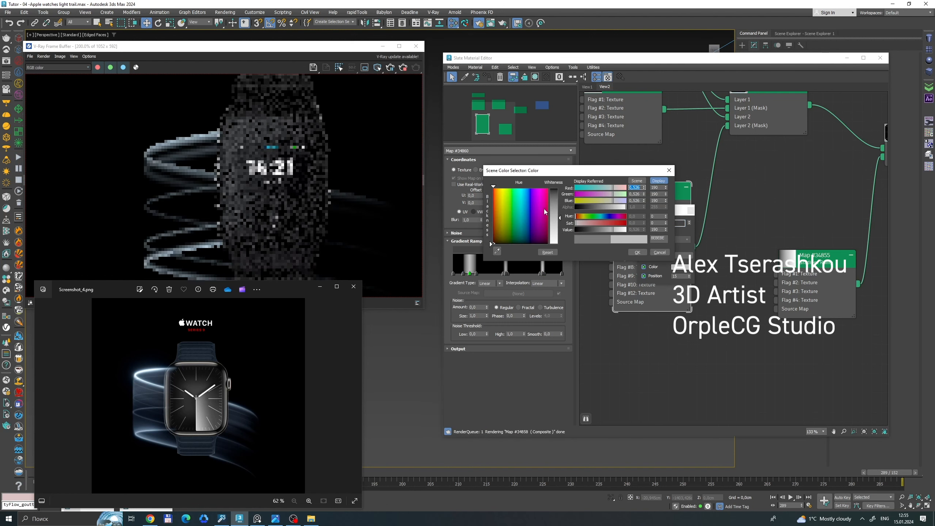
click(638, 251)
Return the first stripe's closing black flag to 16 and its opening black flag to 14, and close the flag properties.
click(689, 274)
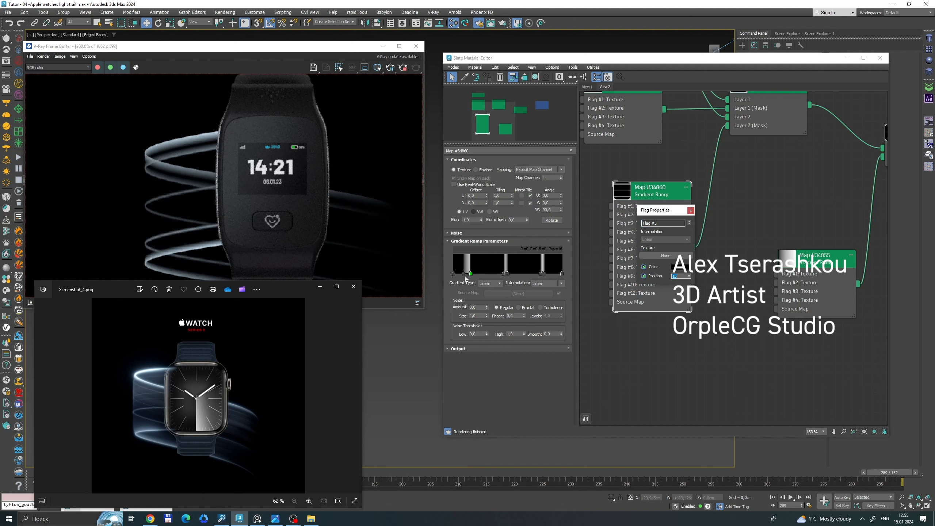
click(463, 275)
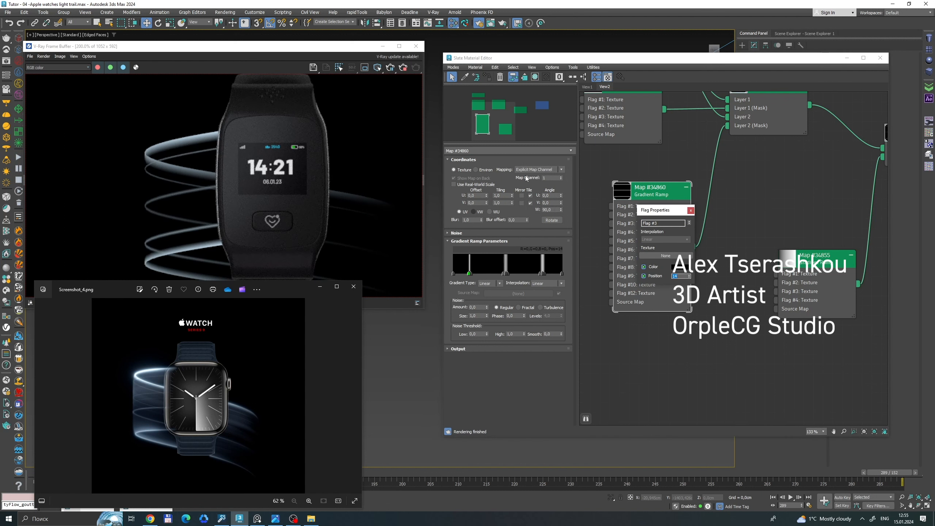
scroll(223, 213, down, 1)
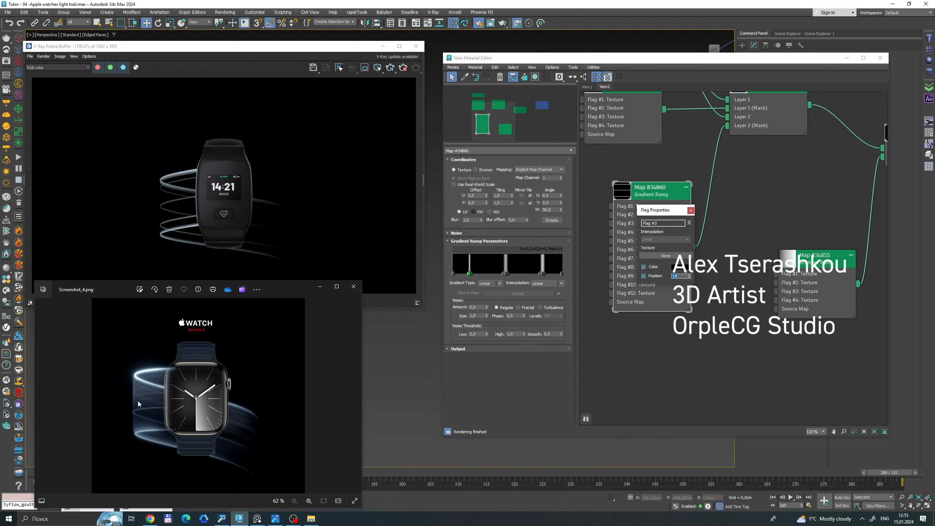
click(690, 211)
Shift the VRayColor node slightly aside and add a third layer to the Map #34858 composite.
scroll(682, 180, down, 3)
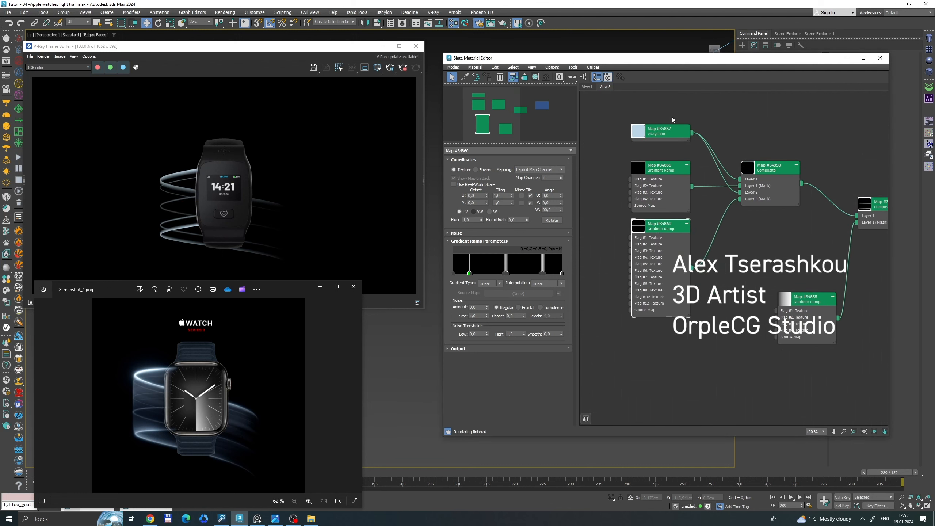
drag(663, 130, 648, 144)
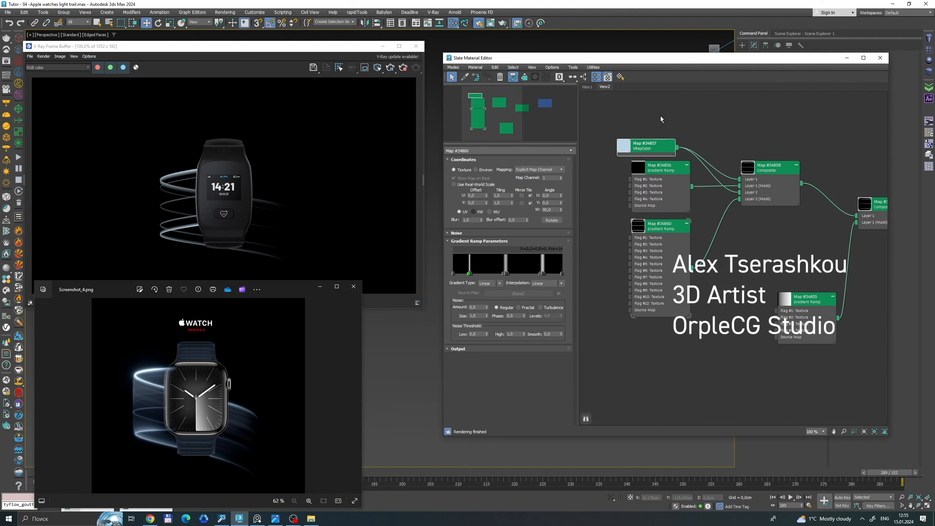
double_click(778, 167)
click(562, 168)
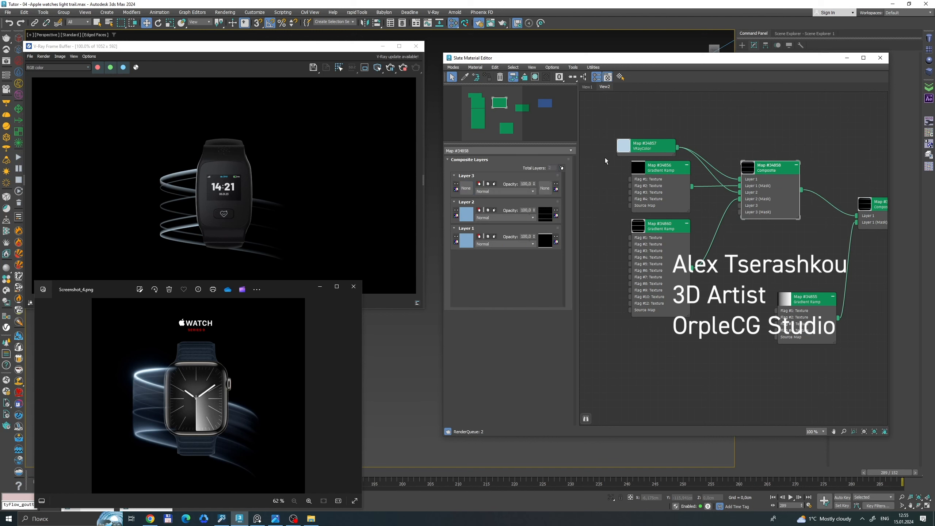
Collapse the Map #34856 and Map #34860 gradient ramp nodes and arrange them with the VRayColor node beside the composite.
drag(605, 152, 654, 171)
click(672, 165)
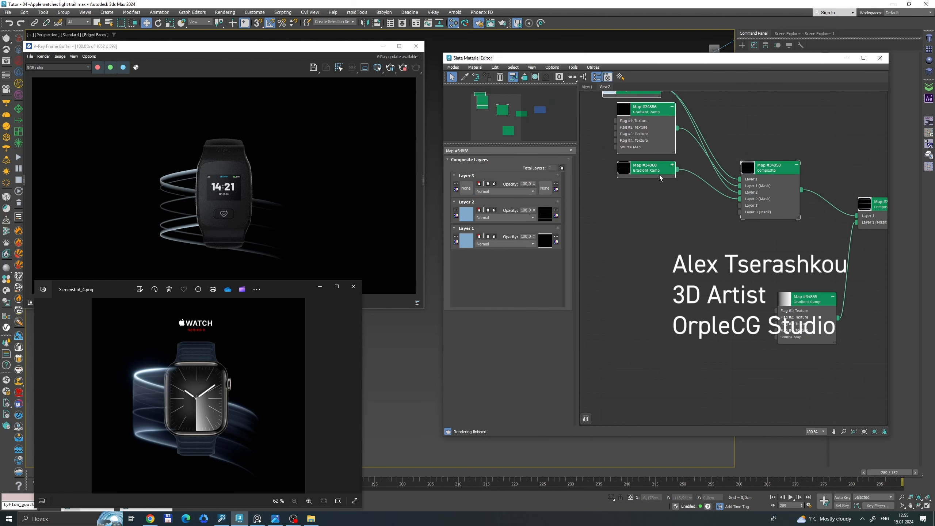
drag(666, 107, 659, 107)
click(665, 107)
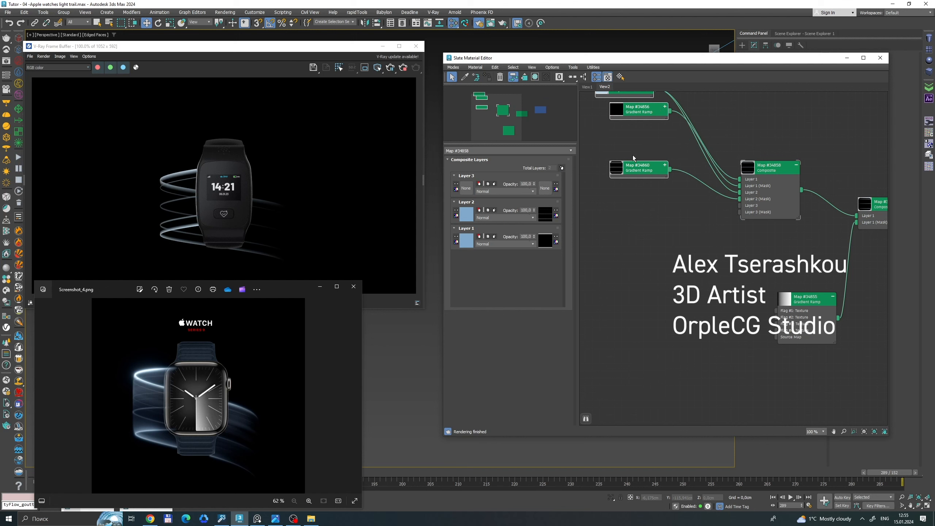
drag(640, 171, 642, 157)
click(639, 207)
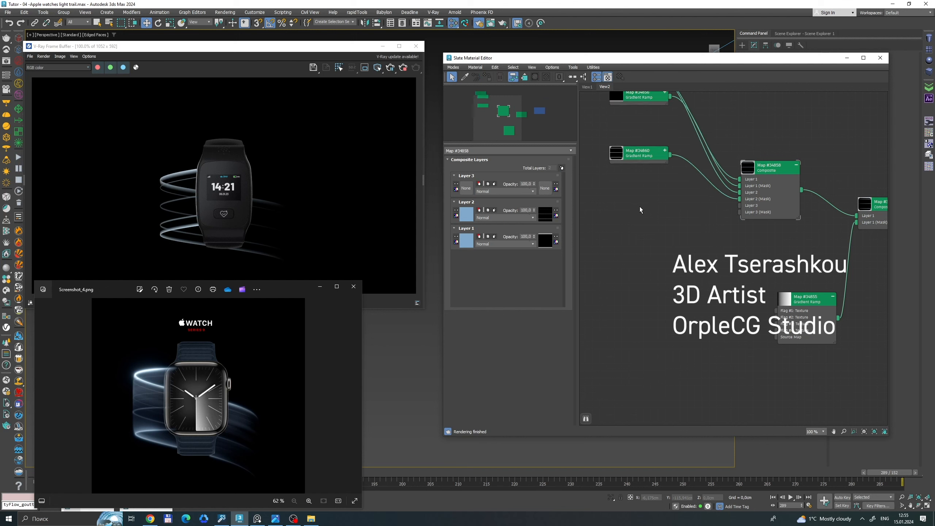
right_click(641, 206)
click(637, 183)
middle_drag(625, 186, 627, 240)
Copy the Map #34856 gradient ramp and the VRayColor node, connecting the color copy to Layer 3 and the ramp copy to its mask.
click(645, 145)
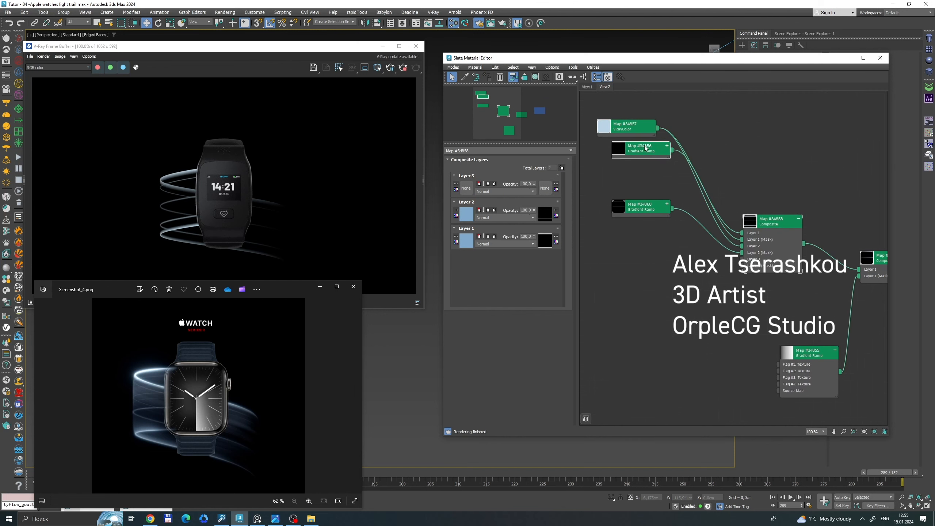
mouse_move(644, 148)
shift+mouse_down()
mouse_move(634, 166)
mouse_move(638, 271)
shift+mouse_up()
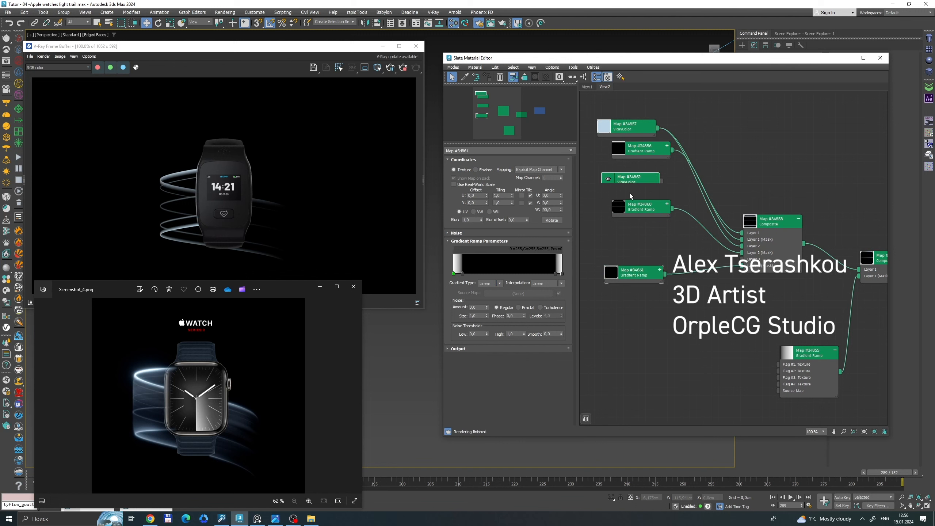
shift+drag(629, 193, 641, 264)
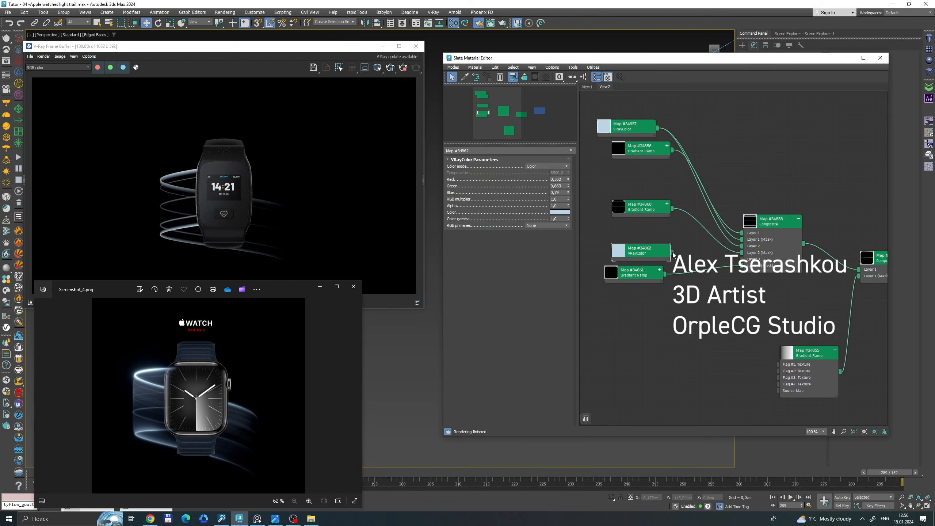
drag(626, 283, 648, 298)
Set the opening flag of the Map #34861 gradient ramp to black and the adjacent inner flag to white.
double_click(659, 296)
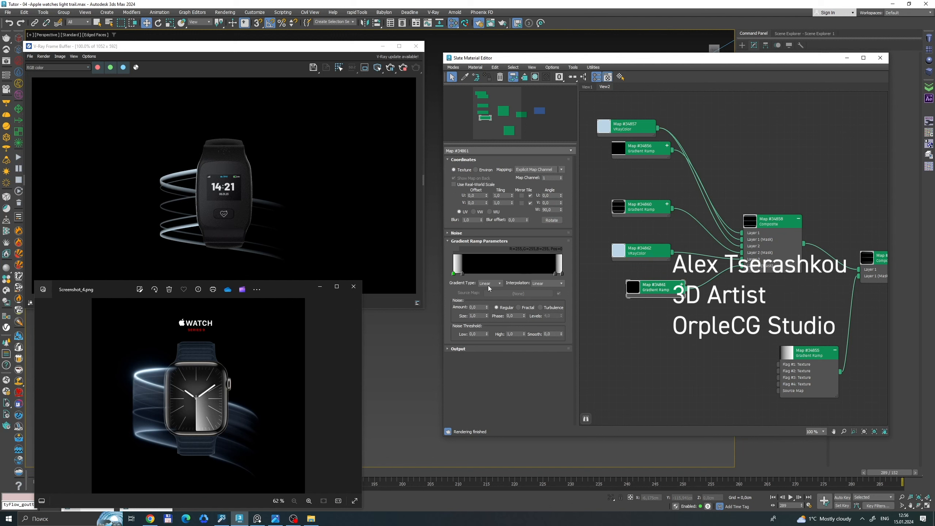
double_click(453, 275)
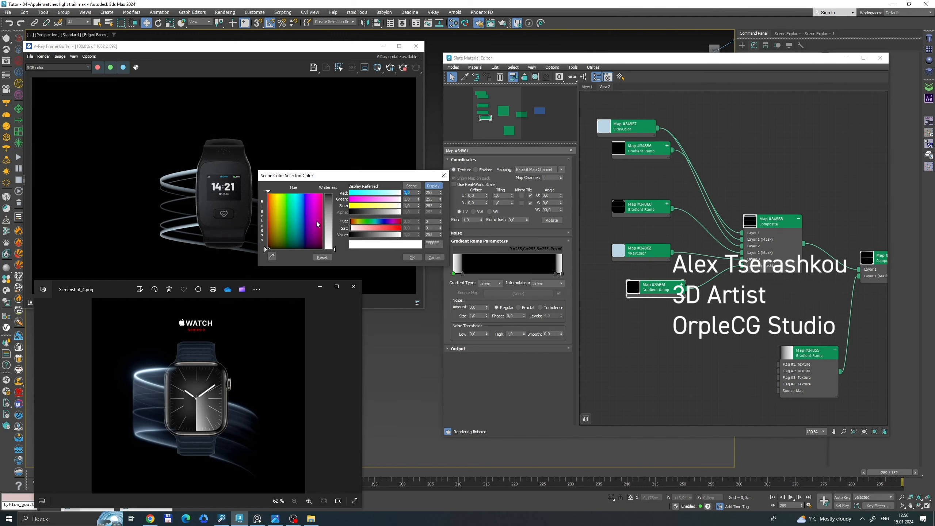
drag(318, 225, 315, 259)
click(409, 259)
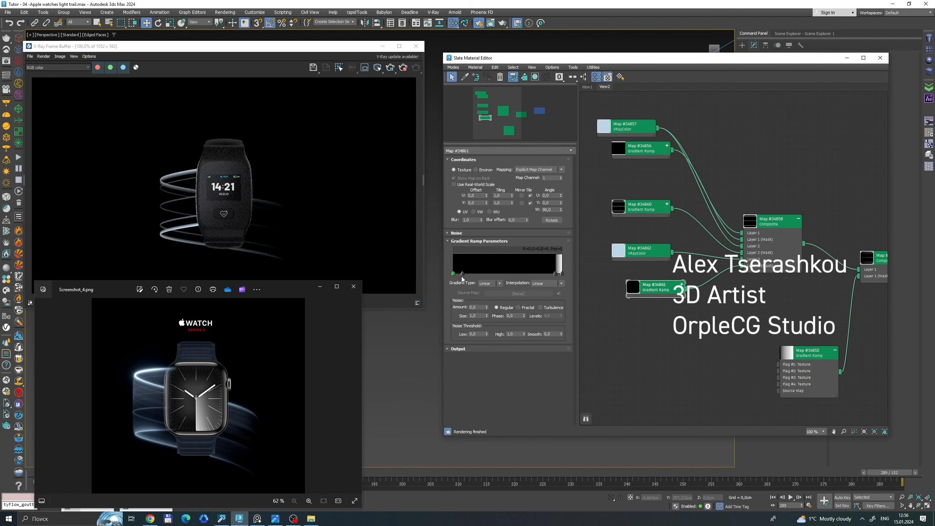
double_click(462, 275)
drag(399, 236, 416, 237)
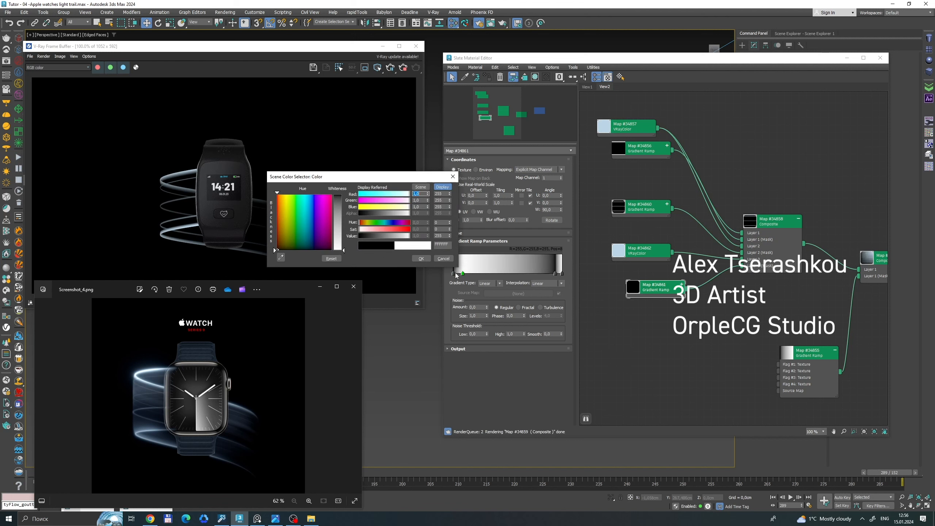
click(420, 258)
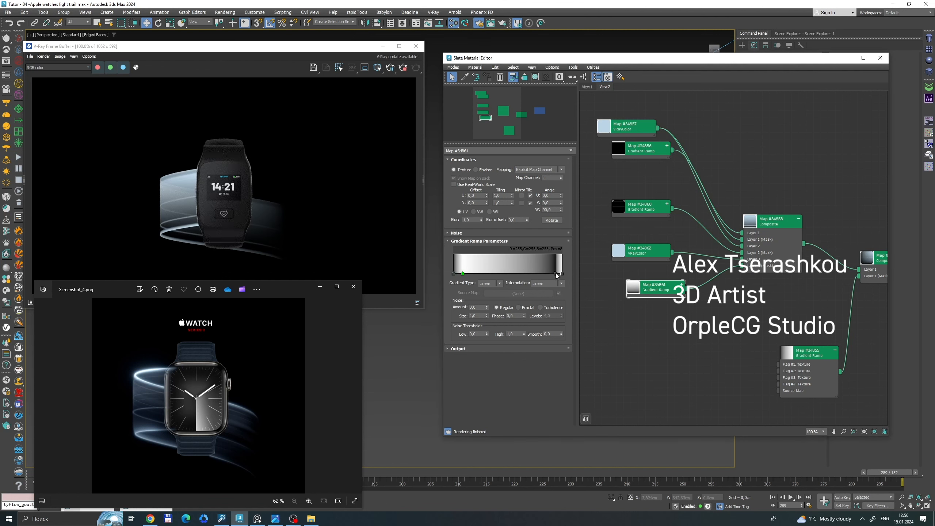
Make Map #34861's inner flag near the end white and its final flag black.
double_click(556, 273)
drag(457, 235, 510, 237)
click(511, 257)
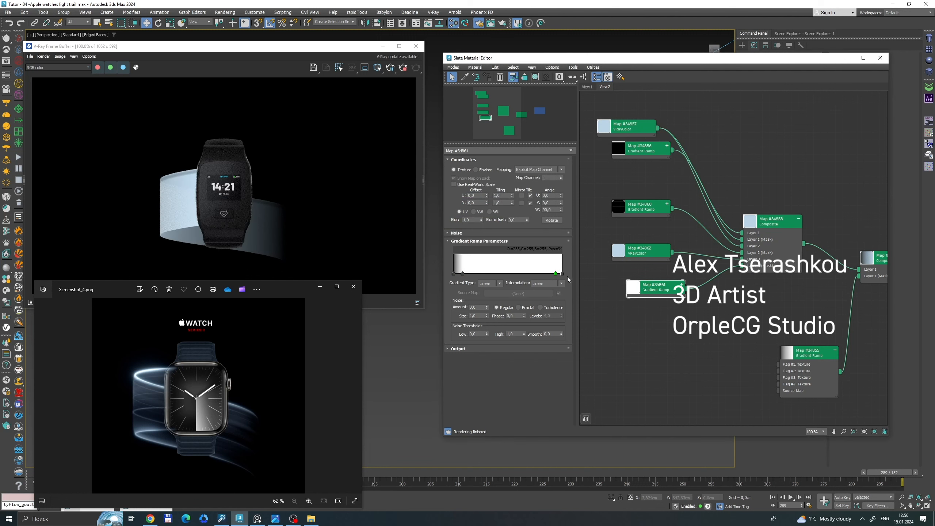
double_click(561, 272)
click(521, 257)
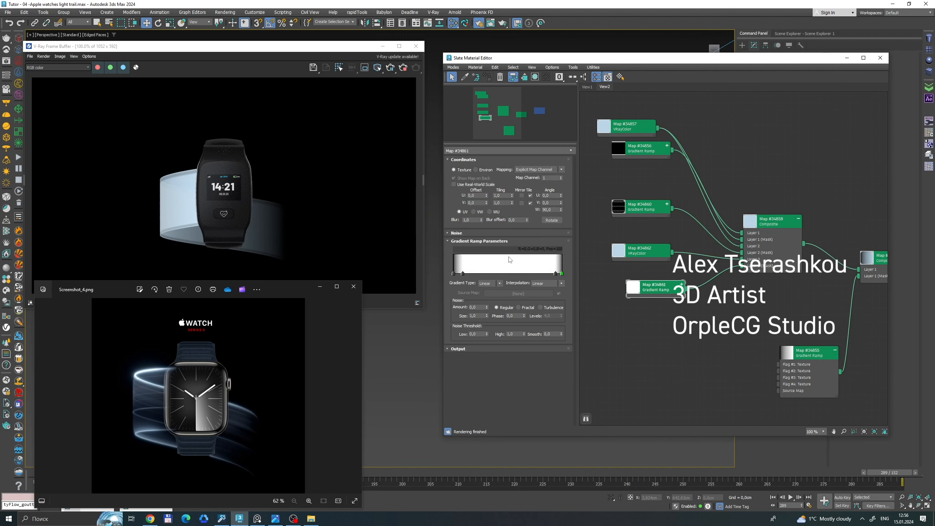
Open the flag properties for Map #34861's inner flag near the start and darken its color to grey.
scroll(658, 296, up, 3)
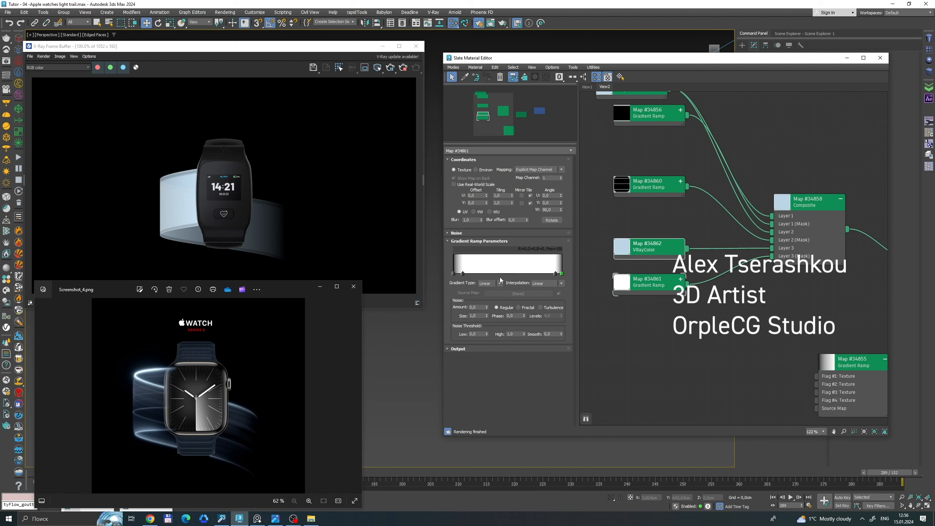
right_click(463, 274)
click(479, 279)
click(680, 267)
drag(547, 239, 547, 191)
click(632, 250)
Darken Flag #4 of the ramp to grey and set the inner flag near the start to a grey of 106.
click(555, 273)
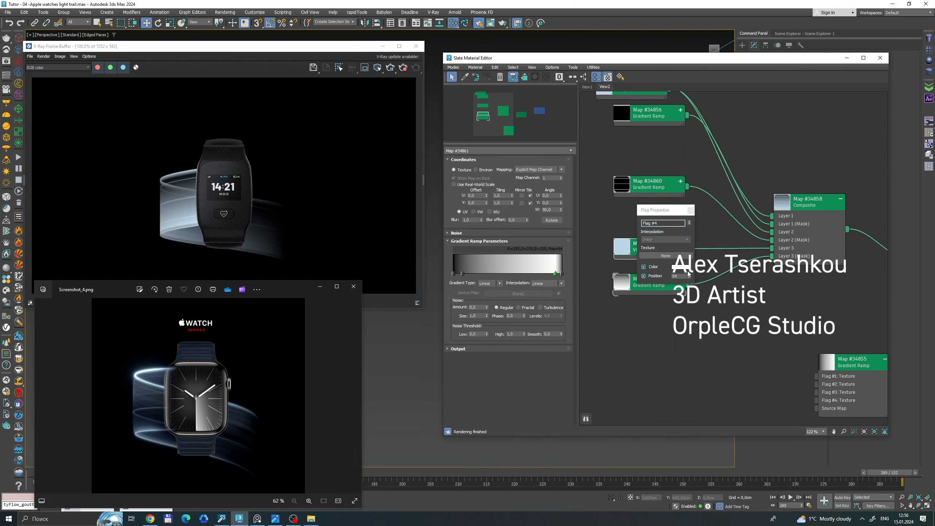
click(684, 268)
drag(548, 239, 549, 190)
click(630, 250)
click(462, 273)
click(681, 267)
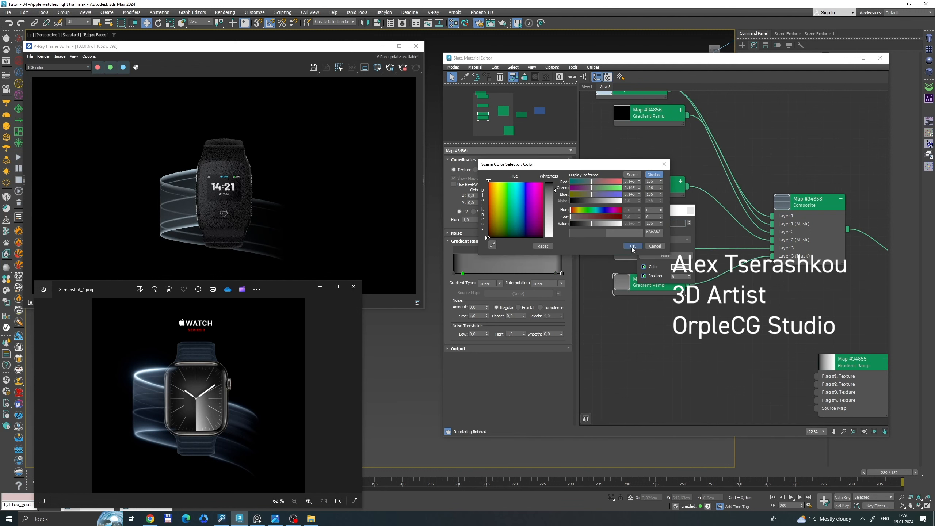
click(632, 246)
Add dark flags around positions 69 and 75 of the Map #34861 ramp and shift Flag #3 to 14.
click(527, 272)
double_click(528, 273)
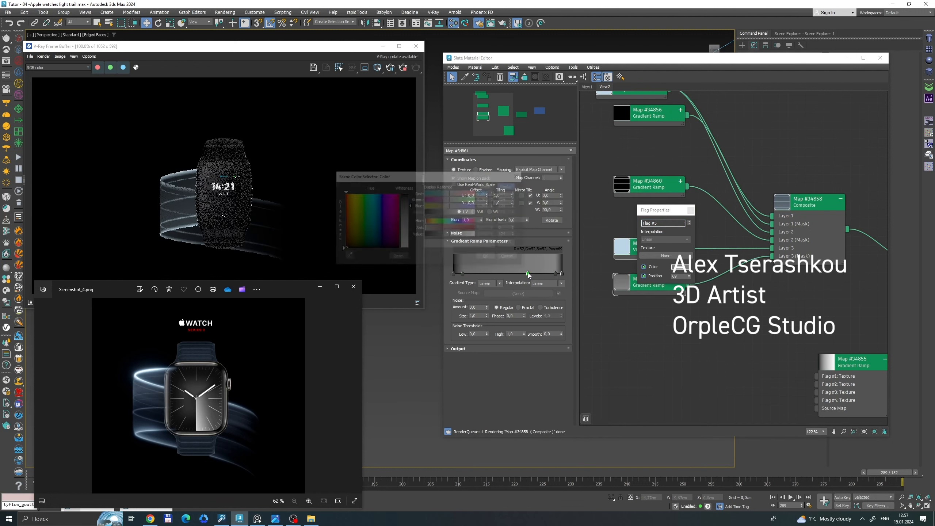
drag(406, 214, 406, 189)
click(491, 261)
drag(463, 273, 534, 273)
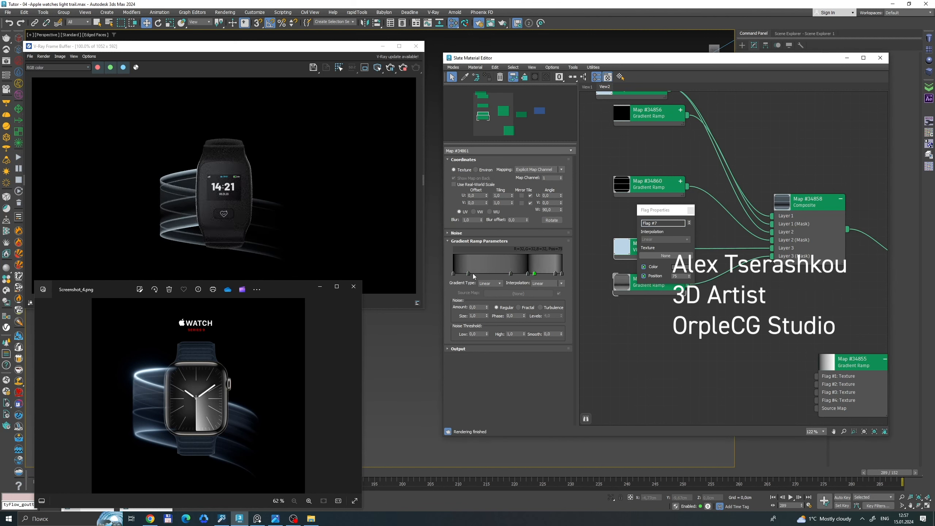
Darken Flag #3 at position 14 slightly and brighten Flag #4 near the end of the ramp.
double_click(469, 273)
drag(352, 220, 353, 212)
click(429, 258)
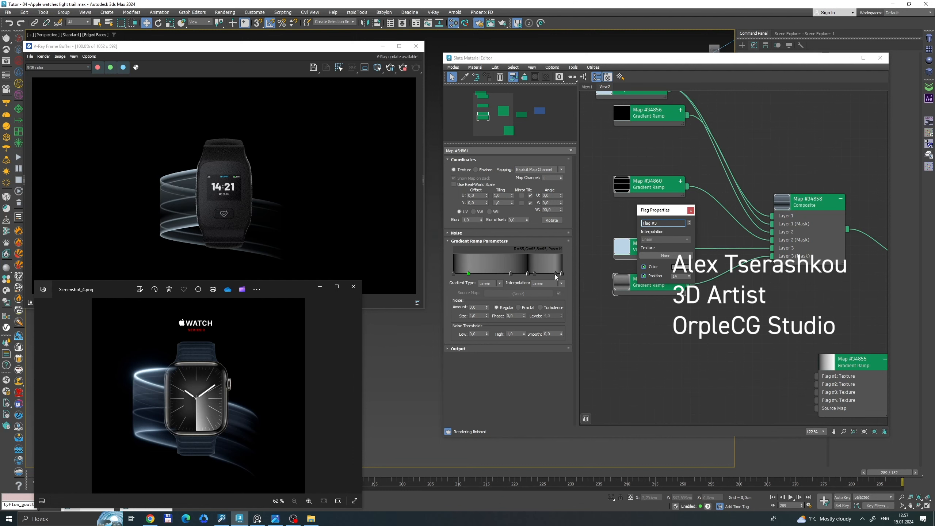
double_click(555, 273)
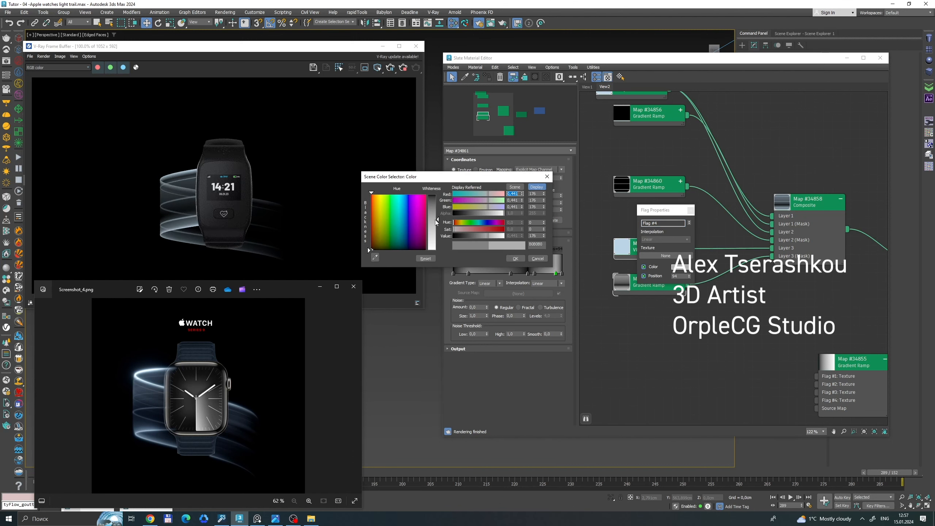
click(515, 258)
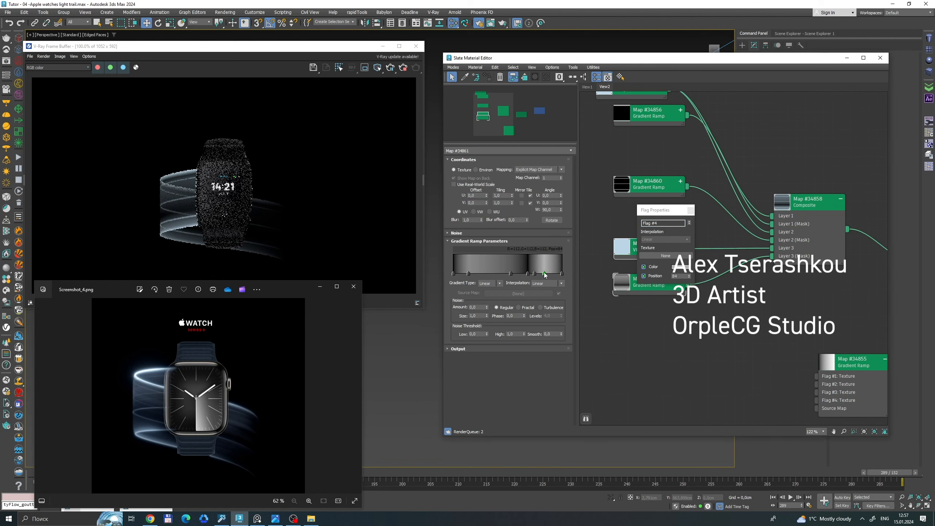
Move Flag #4 inward to about position 81 and add a black flag at about 89.
drag(555, 273, 542, 274)
double_click(550, 274)
drag(369, 245, 363, 253)
click(511, 259)
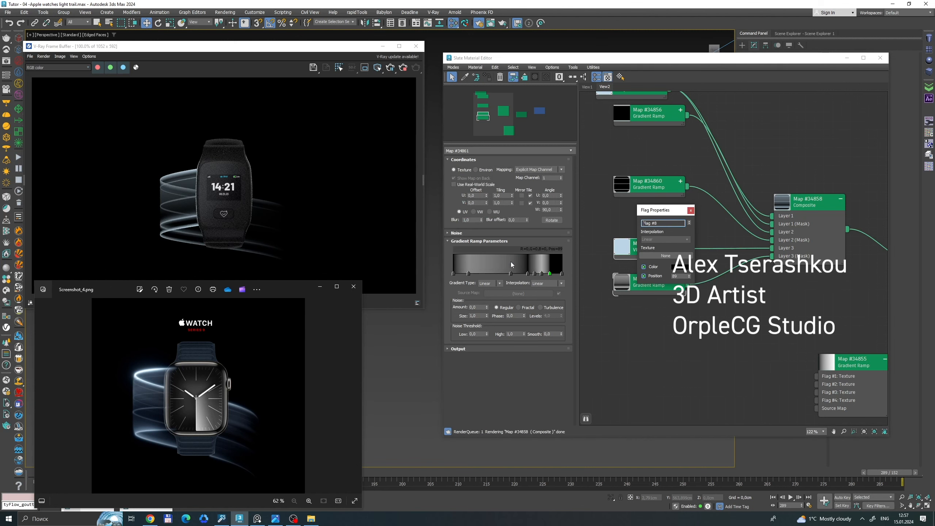
Move the black flag near the end of the Map #34856 gradient ramp to position 87 to widen that stripe.
scroll(662, 161, down, 3)
scroll(653, 123, up, 3)
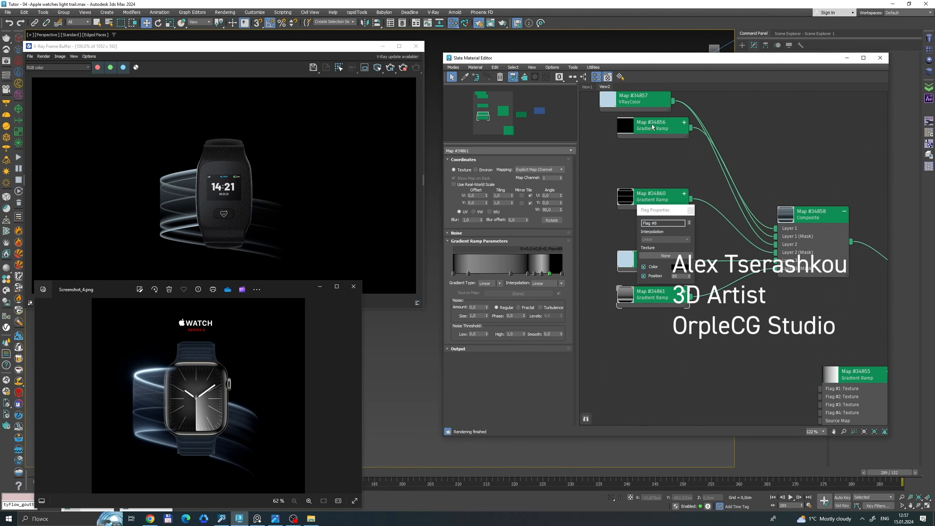
double_click(653, 125)
click(550, 272)
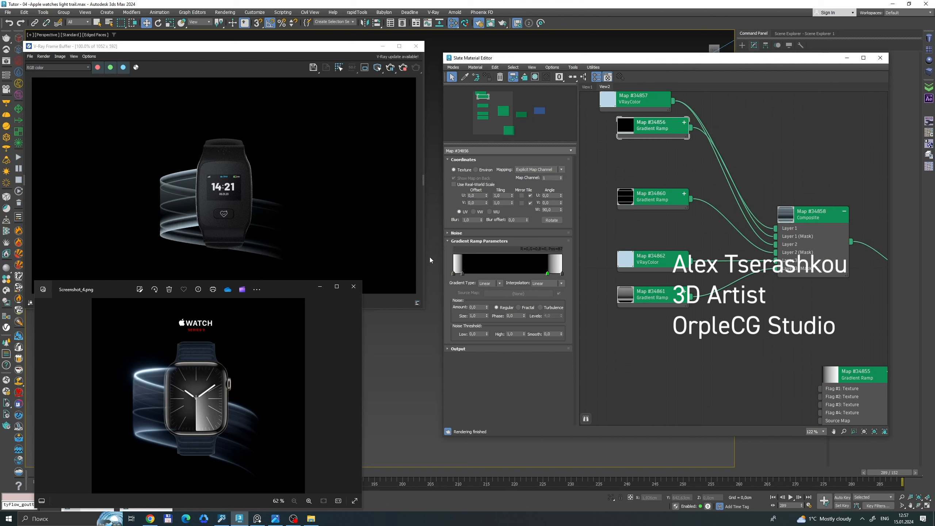
Recolor the Map #34862 VRayColor to a violet blue with red 0.344, green 0.379 and blue 0.789.
double_click(648, 258)
click(560, 212)
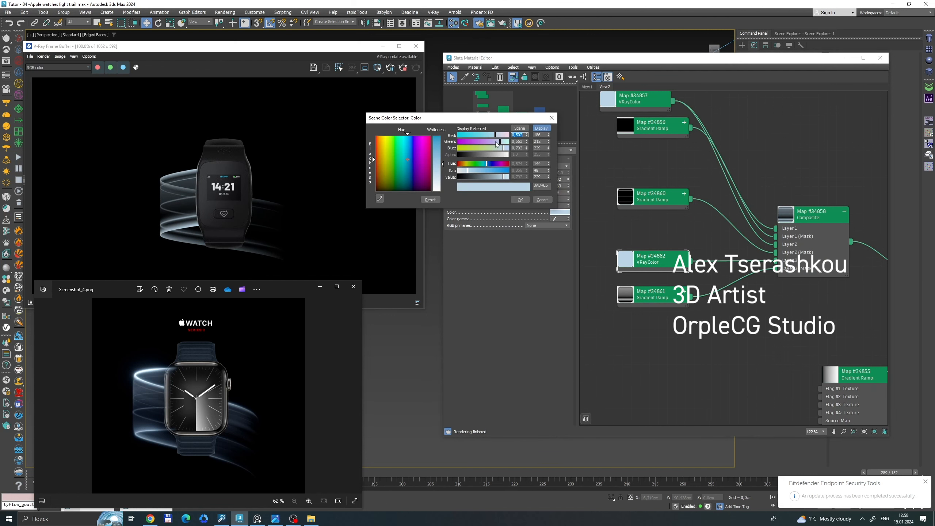
drag(527, 141, 525, 146)
mouse_move(467, 171)
mouse_down()
mouse_move(484, 170)
mouse_move(475, 170)
mouse_up()
click(520, 199)
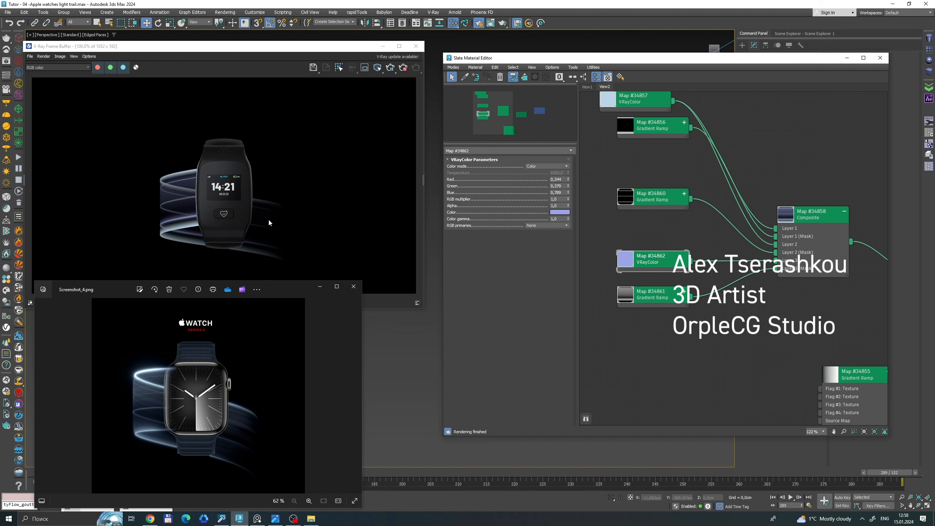
Add a dark flag at about position 25 of the Map #34861 ramp and another flag at about 30.
double_click(672, 299)
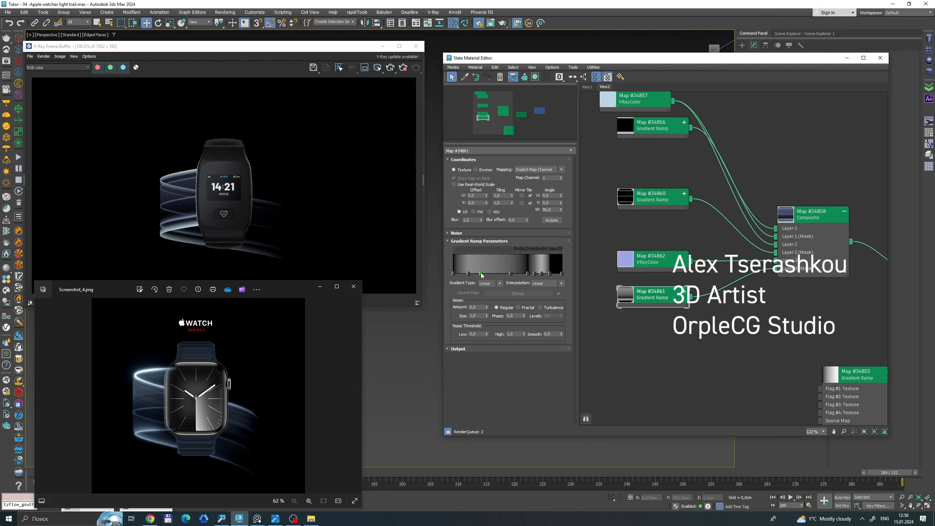
double_click(480, 273)
mouse_move(356, 212)
mouse_down()
mouse_move(357, 193)
mouse_move(363, 222)
mouse_move(362, 197)
mouse_up()
click(441, 258)
double_click(486, 273)
click(446, 258)
Add and adjust grey flags between about positions 34 and 46 of the ramp to form another soft stripe.
double_click(491, 273)
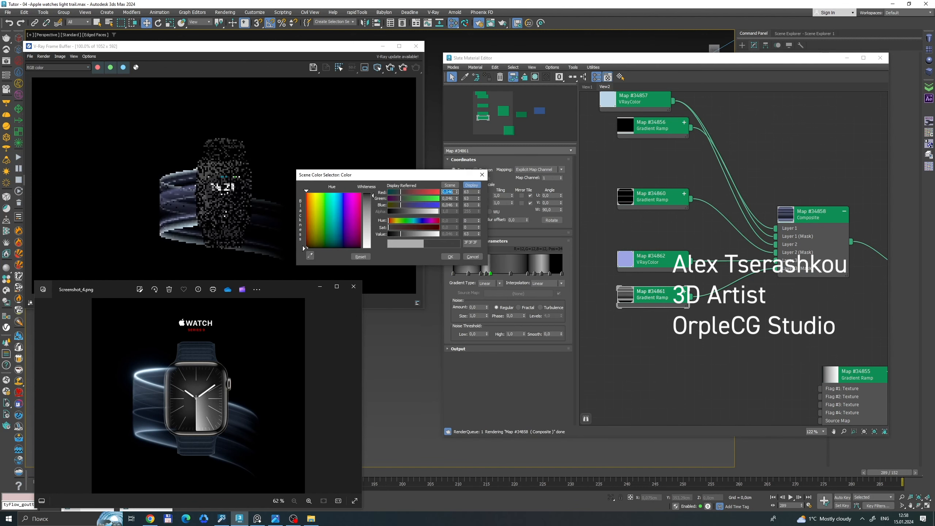
click(446, 258)
double_click(499, 273)
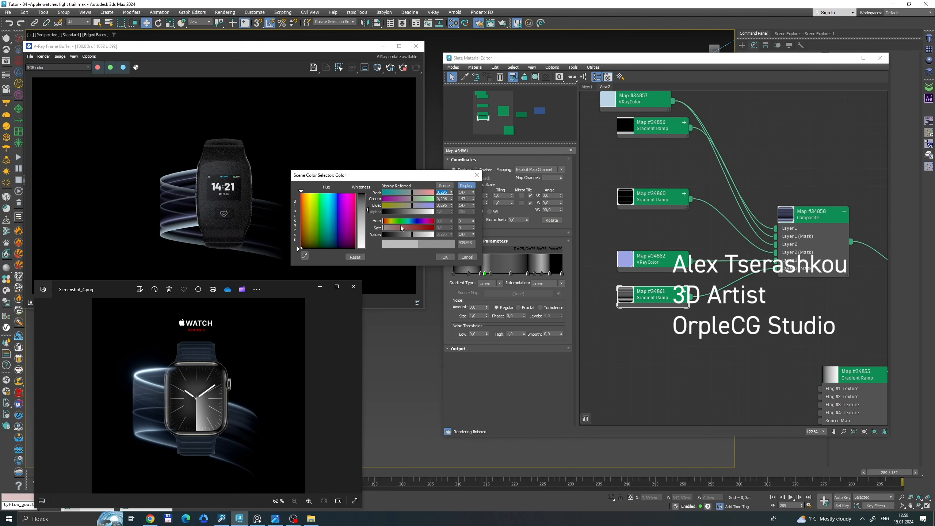
click(446, 258)
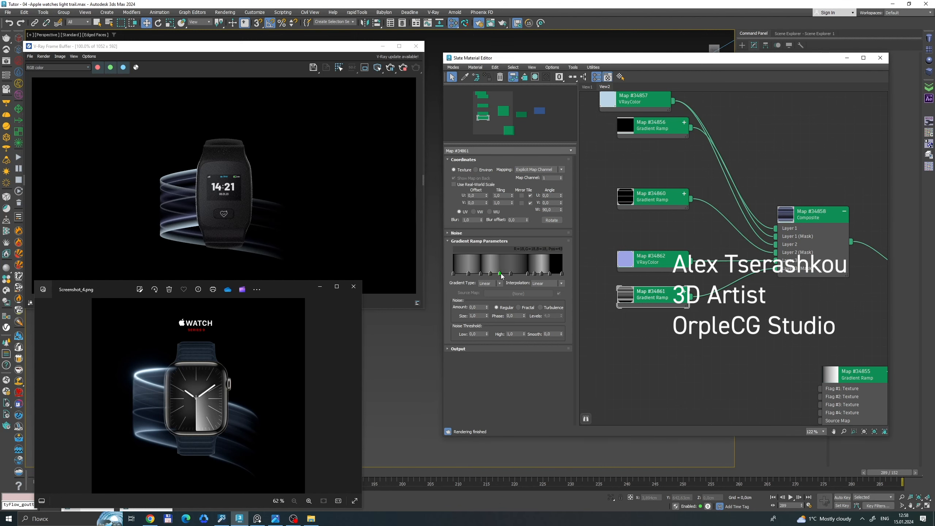
double_click(503, 273)
click(461, 258)
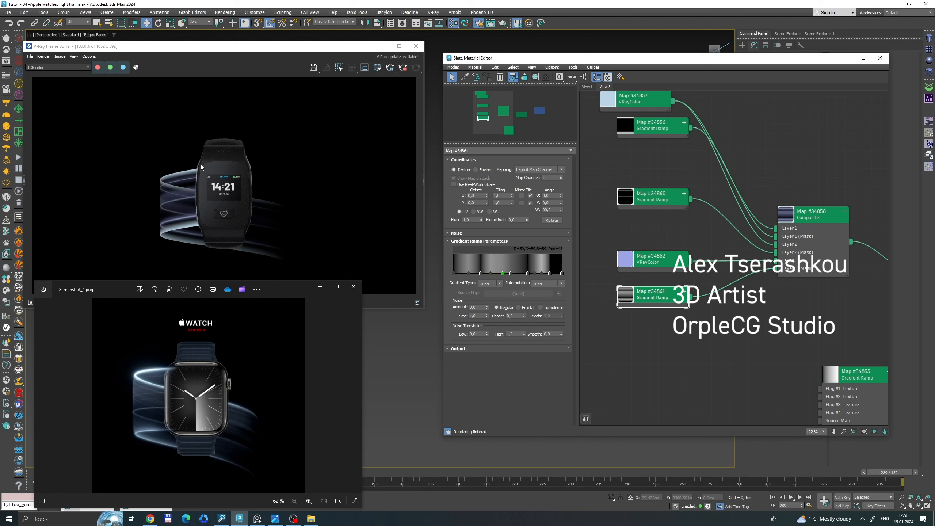
Inspect the material's node network and check the render's alpha channel in the frame buffer.
scroll(675, 306, down, 2)
middle_drag(783, 297, 663, 240)
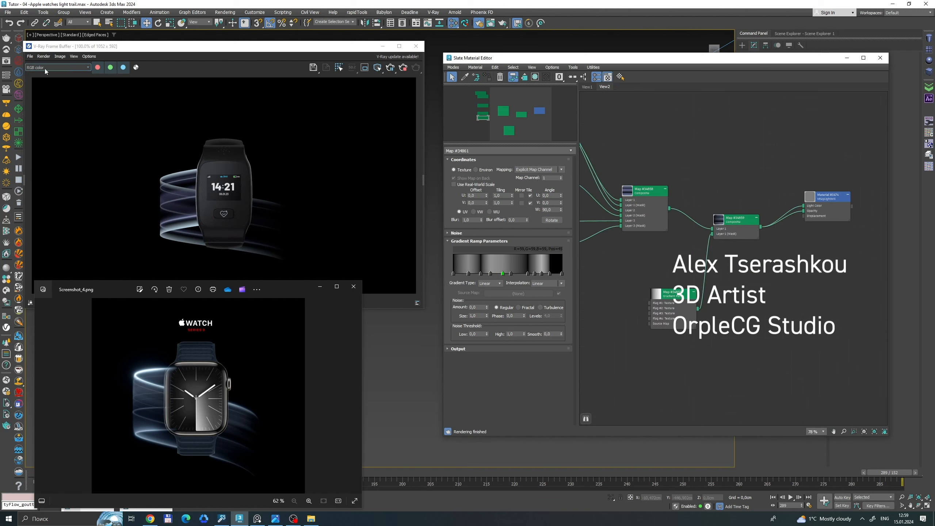
click(136, 68)
click(136, 68)
click(425, 254)
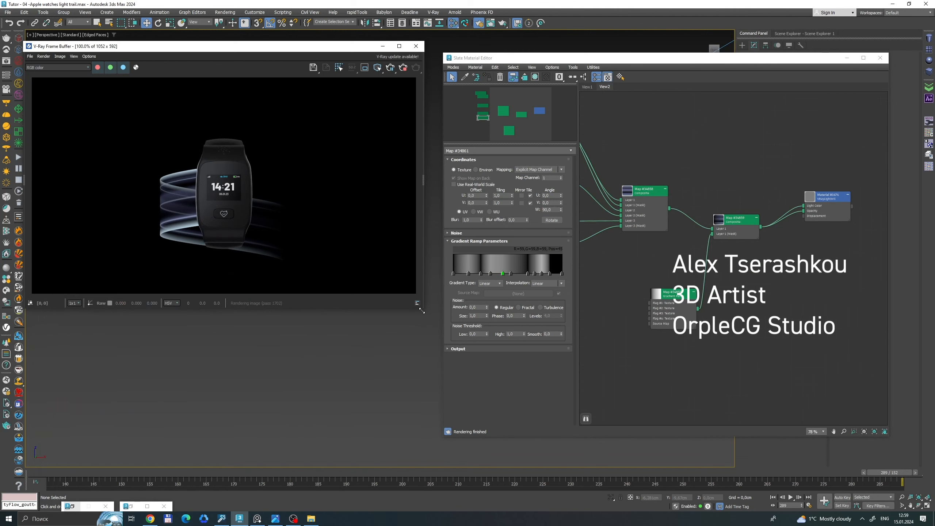
Resize the render window and examine the original light trail on the Apple Watch Series 9 web page.
drag(423, 311, 308, 247)
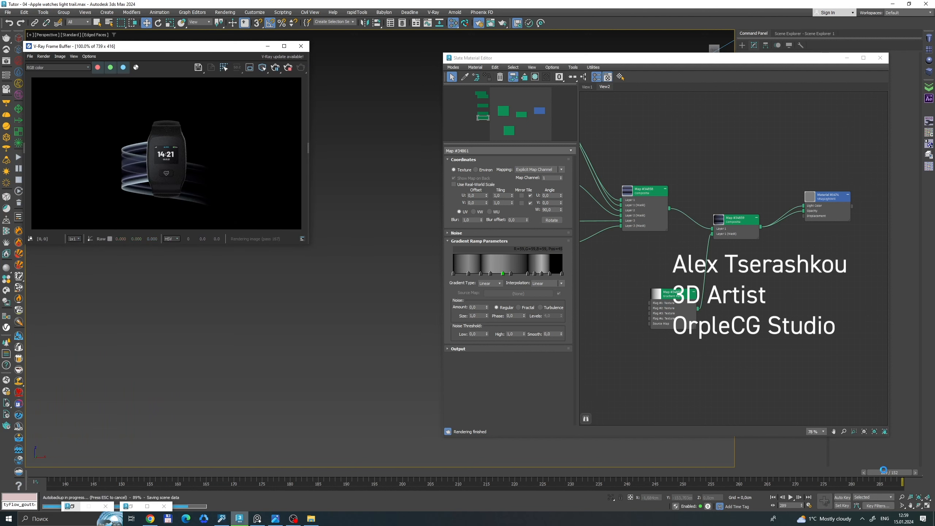
drag(909, 472, 921, 443)
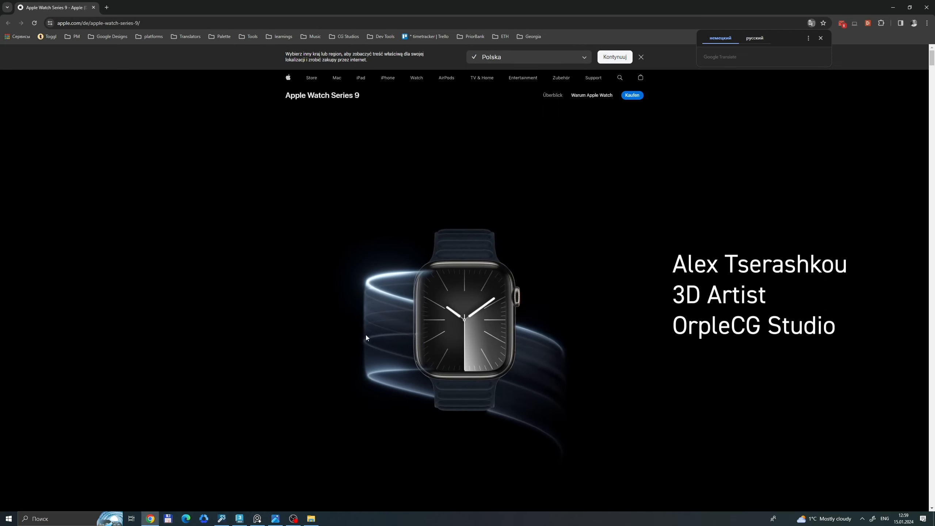
click(894, 8)
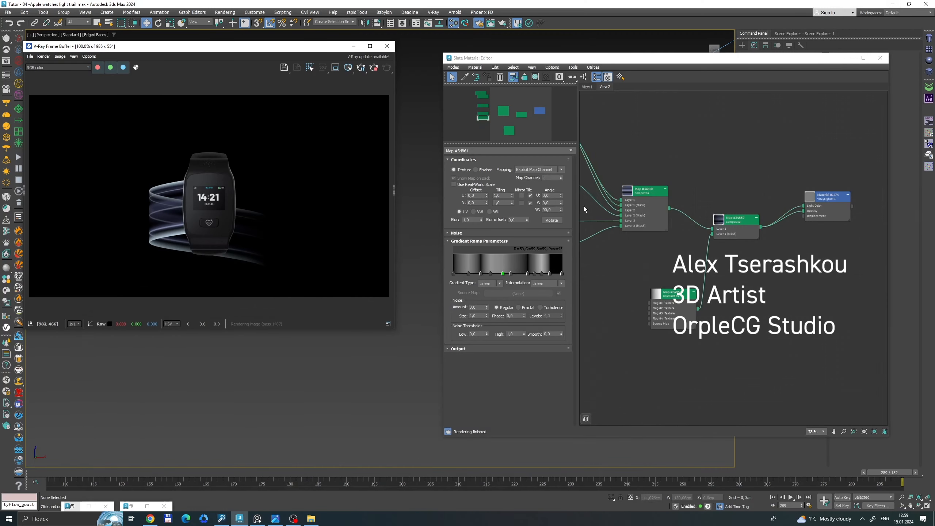
Place the Map #34855 gradient ramp beneath the Map #34858 composite and move the Map #34859 composite away from the light material.
drag(674, 293, 639, 253)
scroll(664, 209, down, 3)
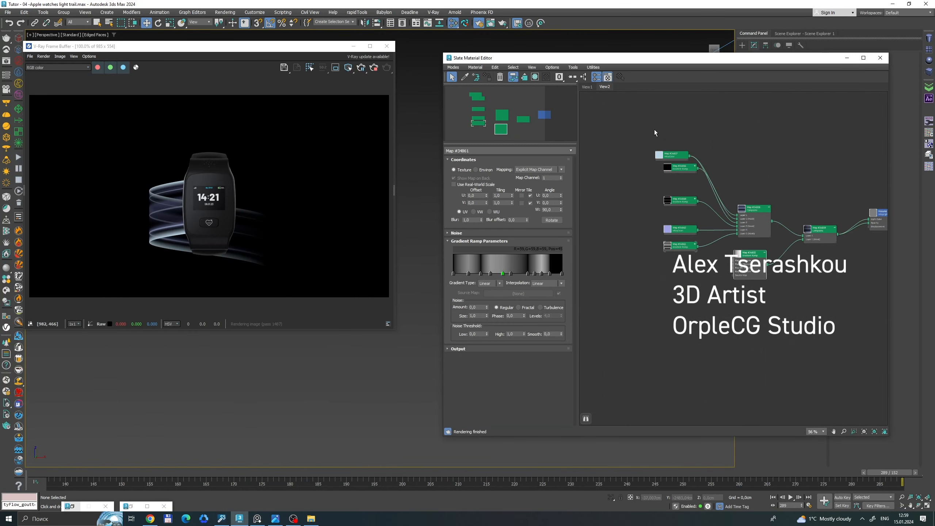
drag(778, 295, 778, 295)
middle_drag(768, 260, 680, 239)
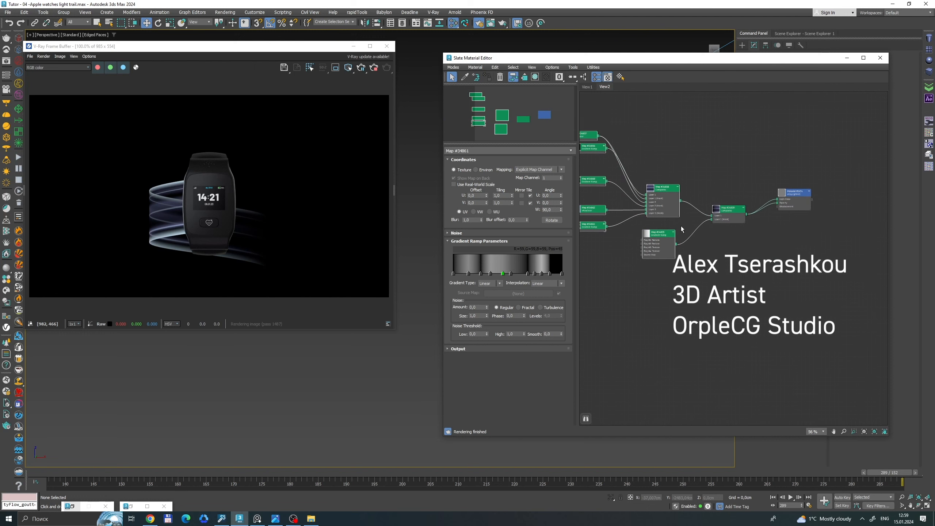
scroll(759, 174, up, 5)
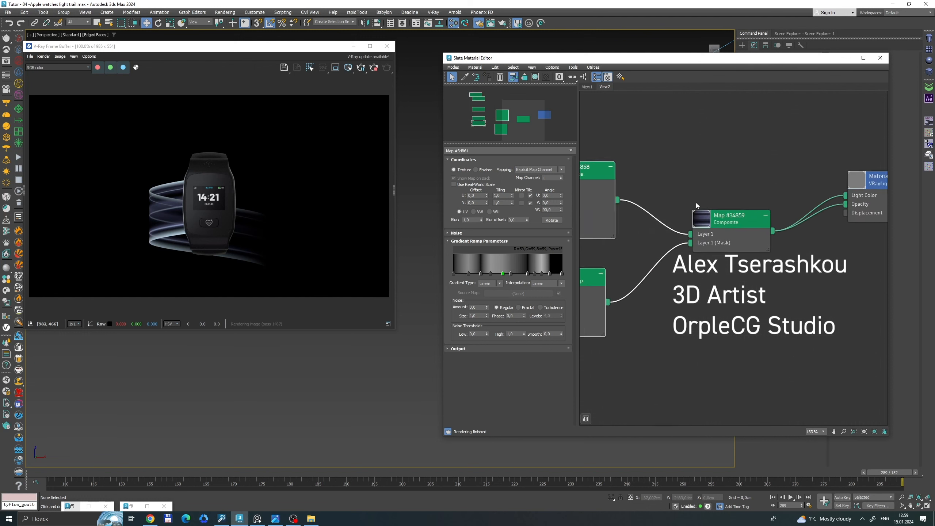
drag(757, 234, 659, 171)
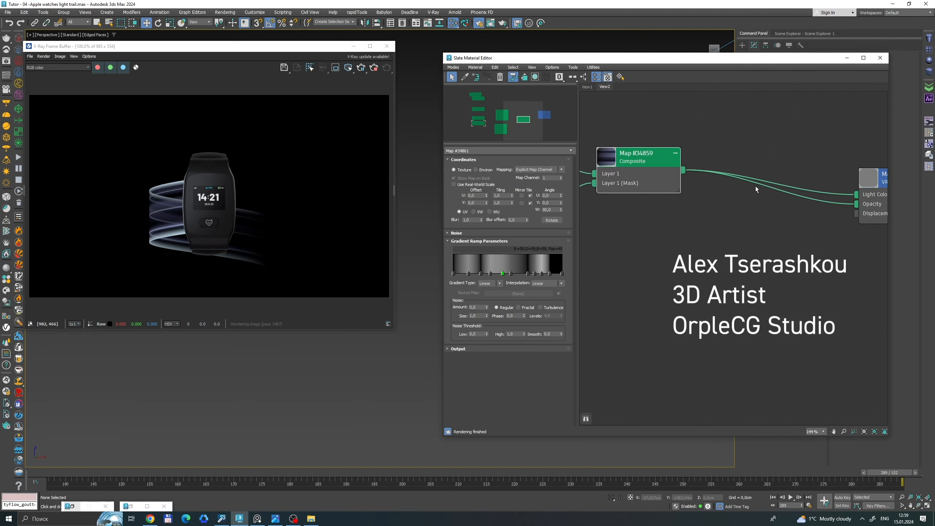
Insert a new Composite map between the Map #34859 composite and the light material's color and opacity inputs.
right_click(733, 209)
mouse_move(758, 218)
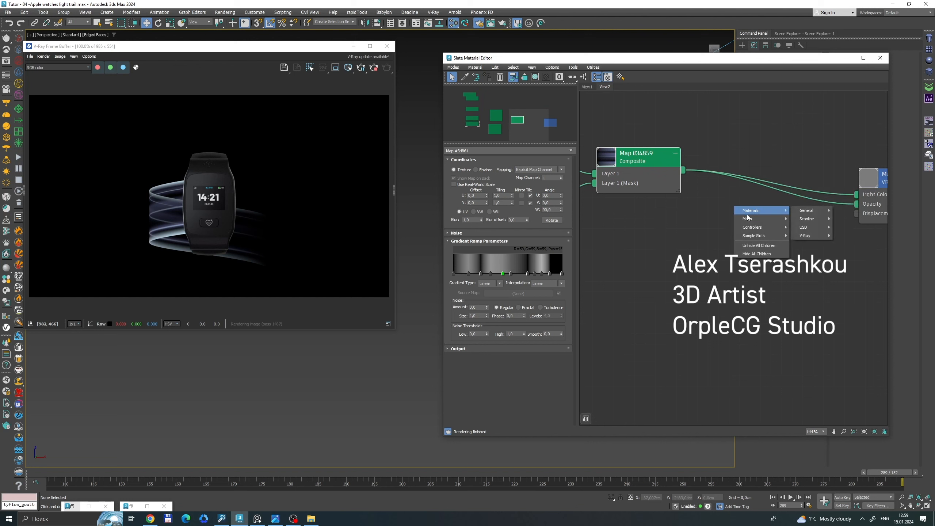
mouse_move(804, 227)
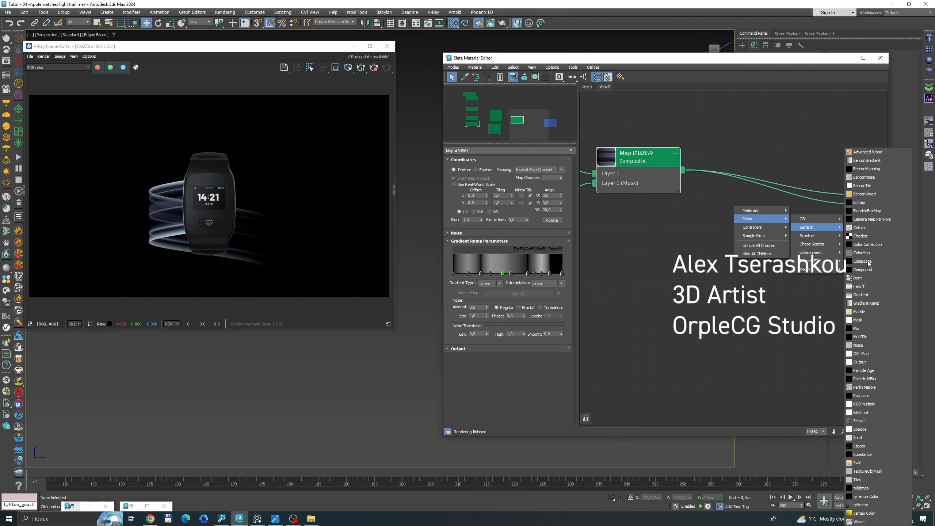
click(864, 262)
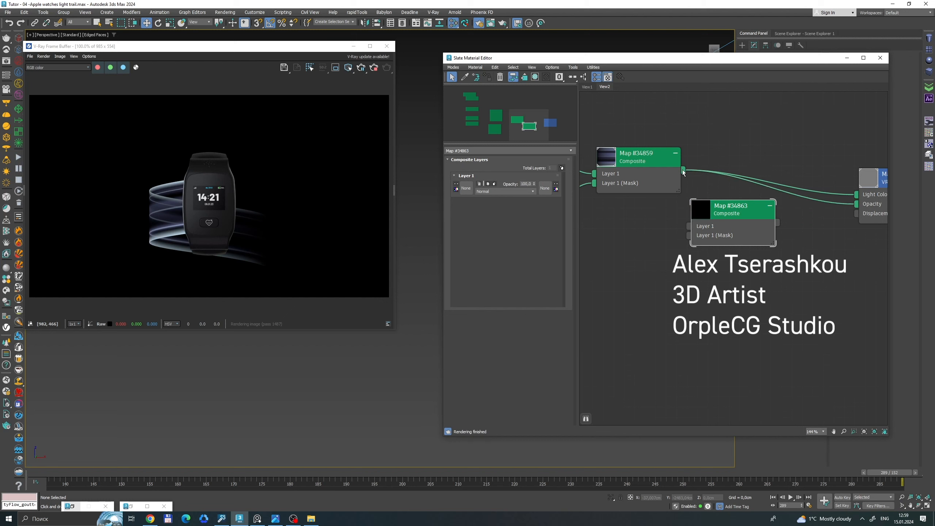
drag(683, 170, 689, 229)
drag(776, 223, 860, 204)
drag(639, 166, 607, 218)
middle_drag(663, 223, 723, 160)
Place a Gradient Ramp below the Map #34859 composite and connect it to the Layer 1 mask of the Map #34863 composite.
right_click(670, 225)
click(646, 231)
scroll(645, 231, down, 2)
middle_drag(664, 224, 790, 257)
shift+drag(624, 252, 766, 260)
middle_drag(767, 260, 630, 279)
double_click(630, 279)
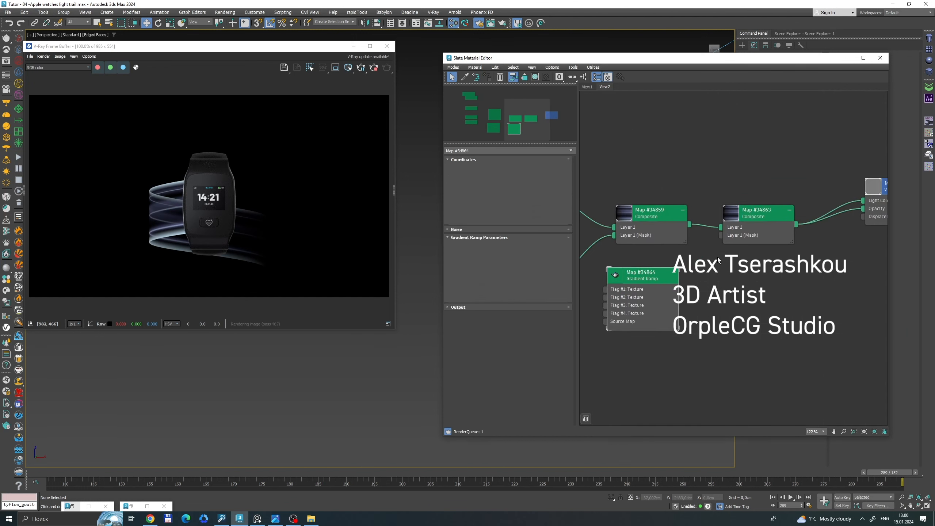
scroll(719, 259, up, 2)
drag(666, 309, 717, 229)
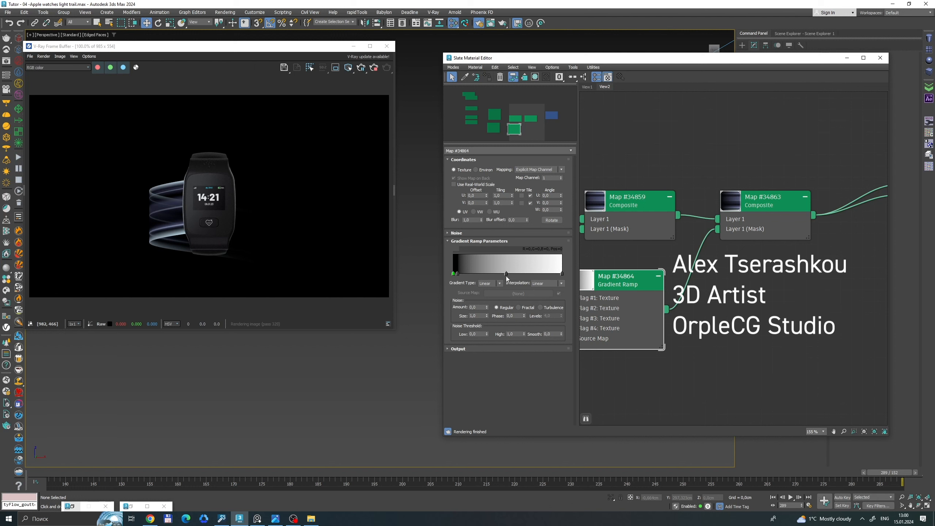
Try a tighter fade on the Map #34864 ramp by moving its grey flag to about position 9 and its black flag to about 2.
drag(489, 273, 464, 277)
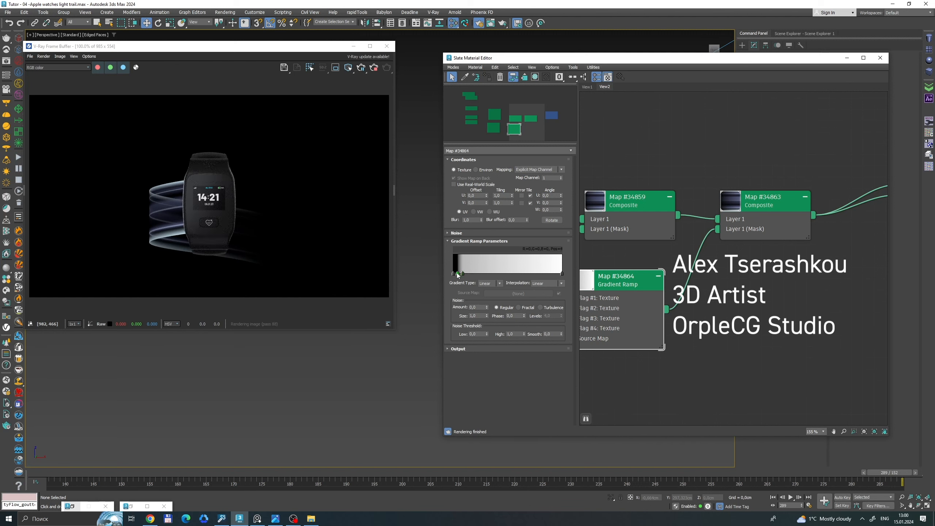
drag(457, 274, 456, 275)
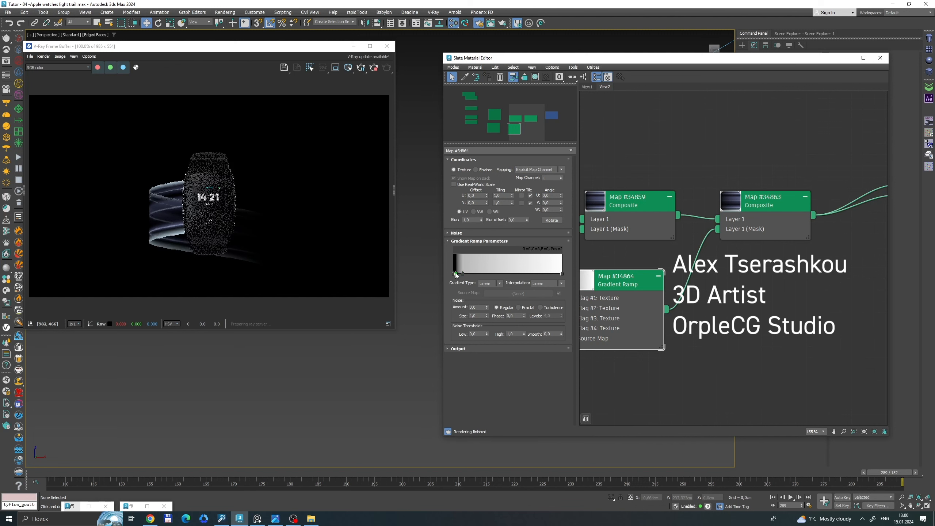
scroll(644, 273, down, 3)
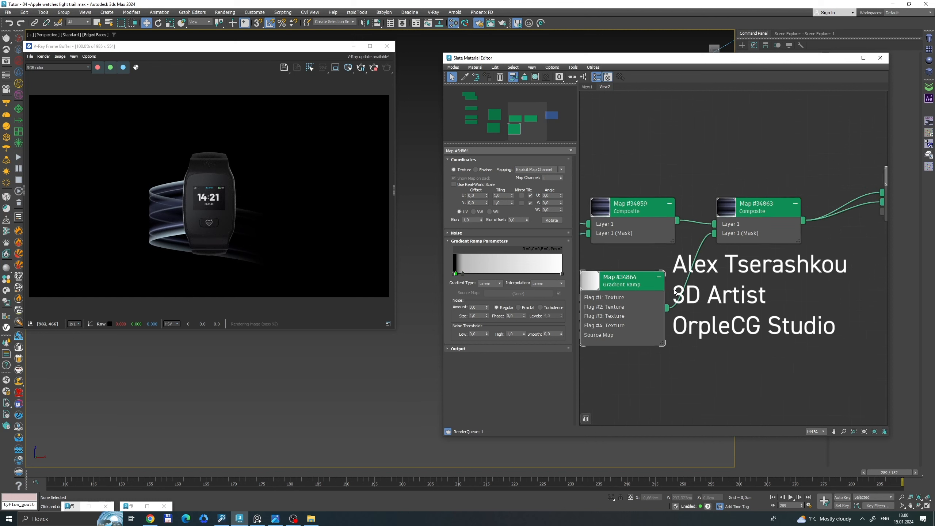
middle_drag(681, 286, 803, 230)
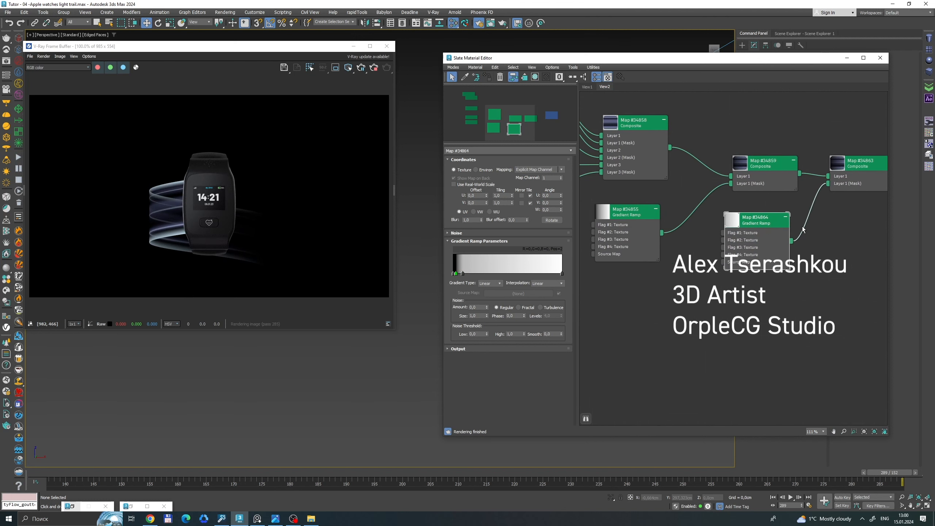
Delete the grey middle flag from the Map #34864 ramp and slide its inner black flag to about position 96.
drag(465, 274, 523, 273)
right_click(462, 274)
click(485, 306)
right_click(463, 274)
click(482, 306)
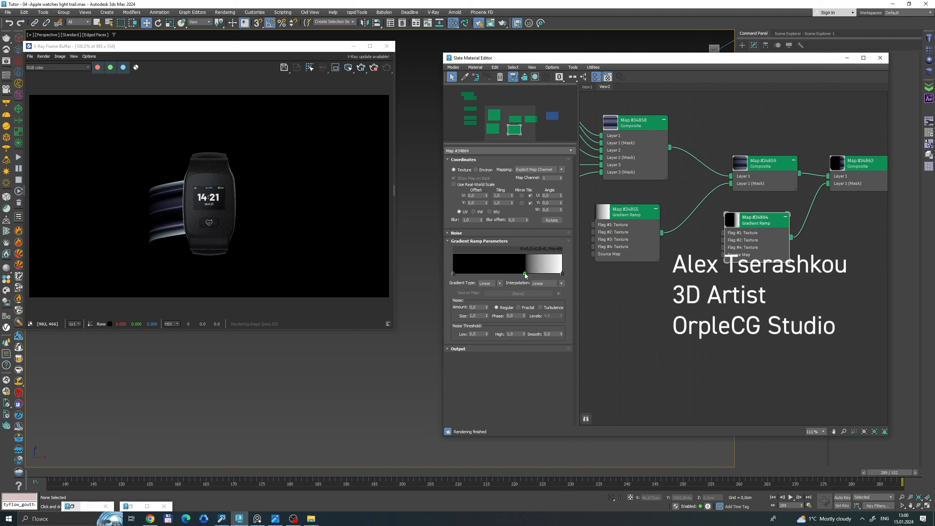
drag(541, 273, 555, 273)
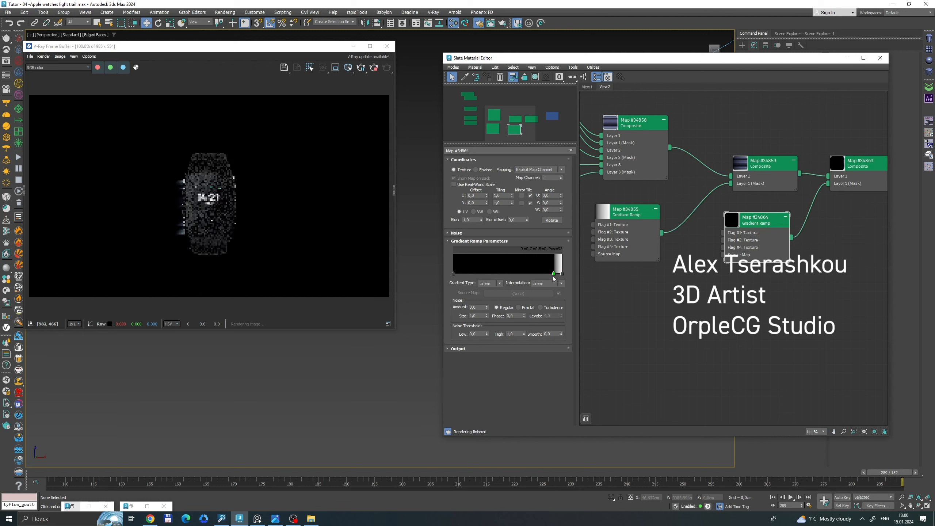
drag(554, 274, 556, 273)
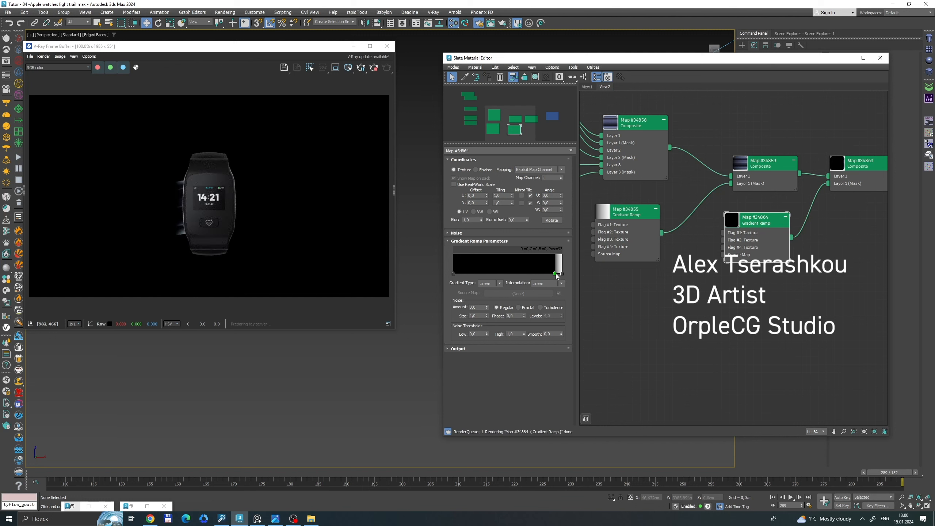
middle_drag(680, 345, 646, 345)
With Auto Key on from frame 170, animate the ramp's inner black flag to about position 3 at frame 258.
drag(876, 478, 240, 419)
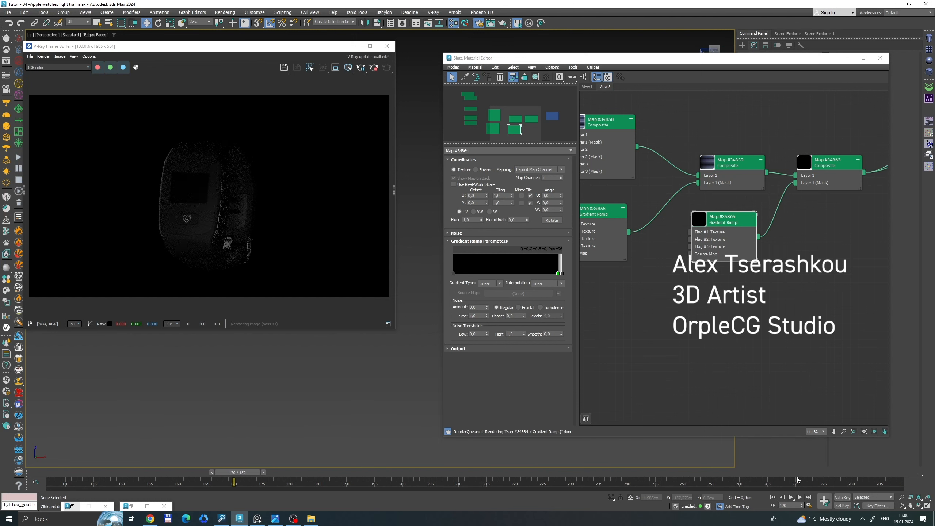
key(n)
drag(247, 474, 720, 472)
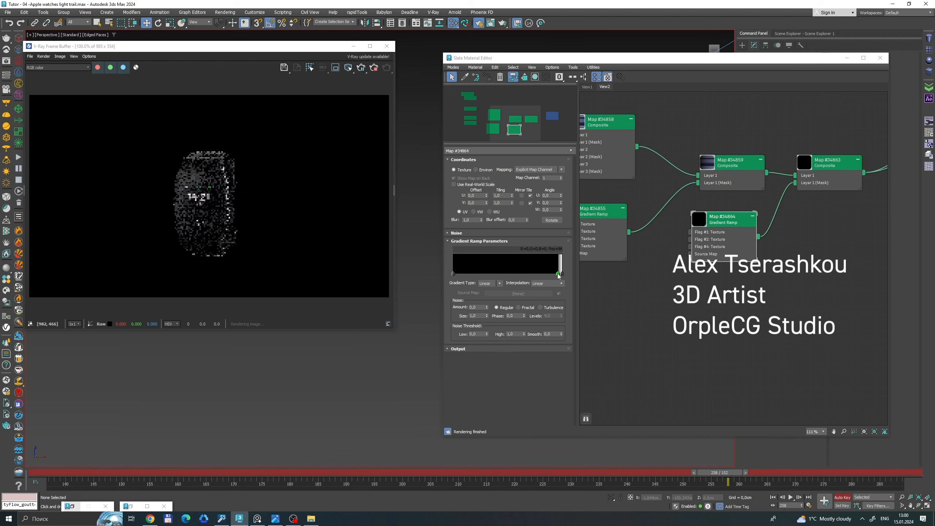
drag(558, 273, 458, 280)
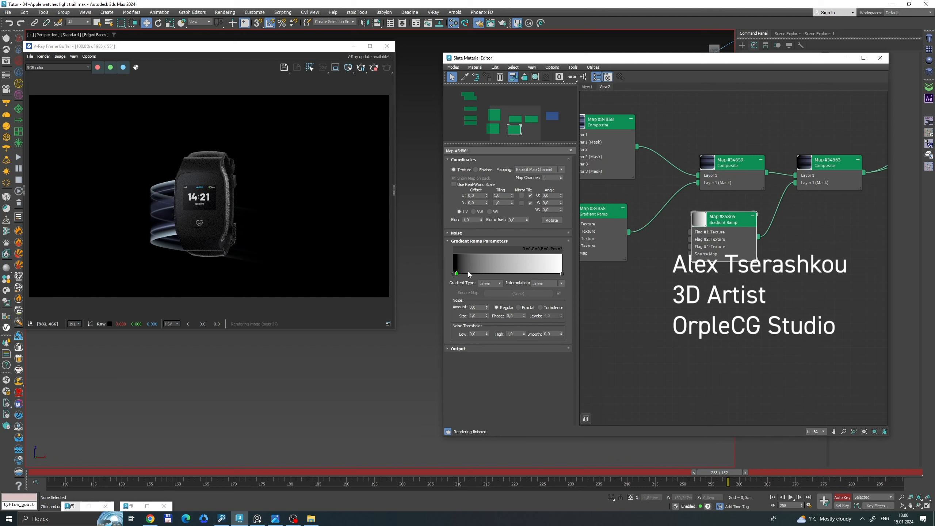
Turn Auto Key off, add a white flag at about position 10 of the ramp, and delete the stray flag beside it.
click(468, 273)
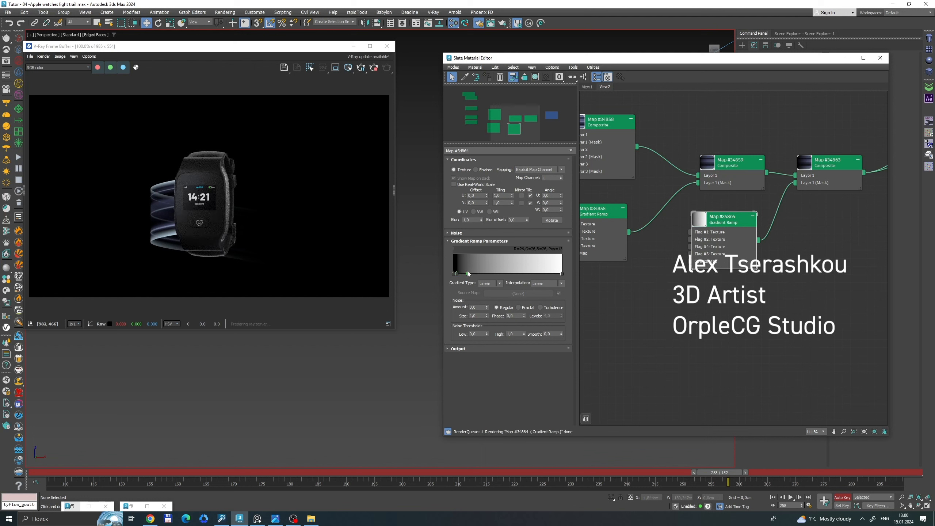
click(845, 498)
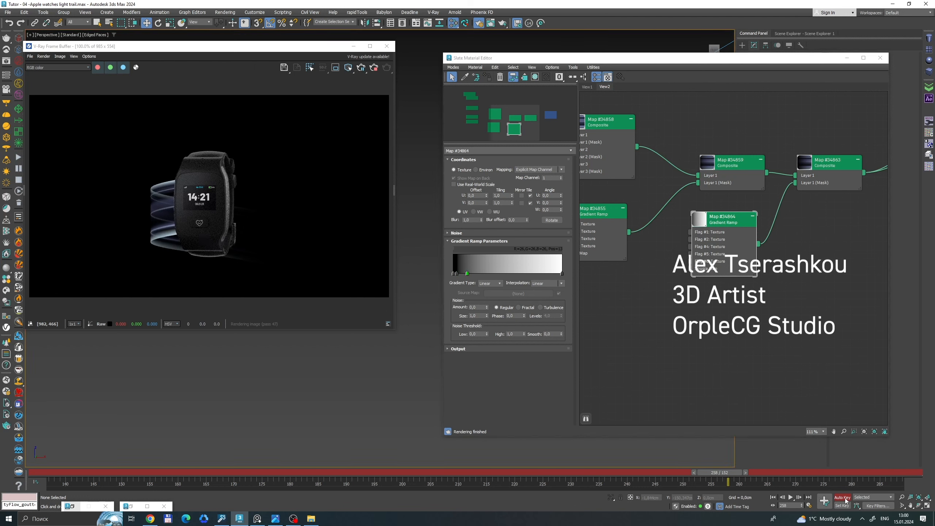
double_click(467, 273)
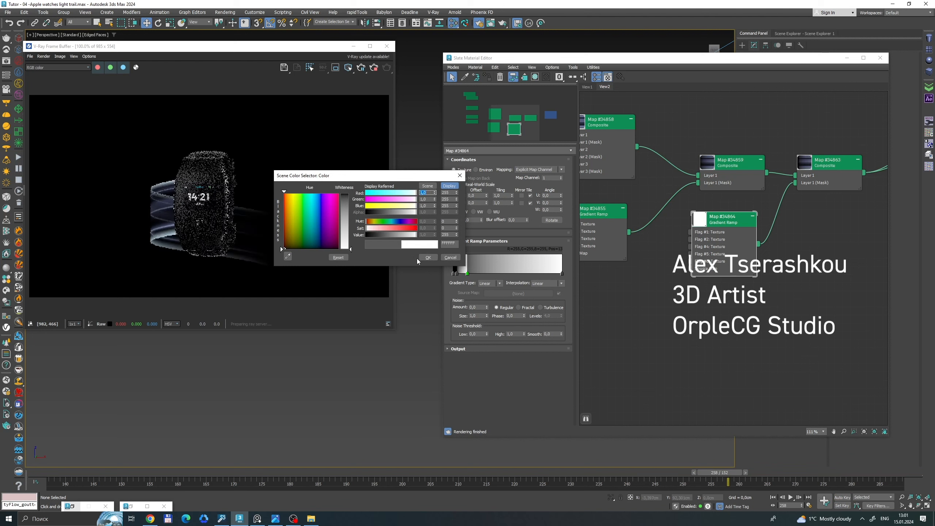
click(428, 257)
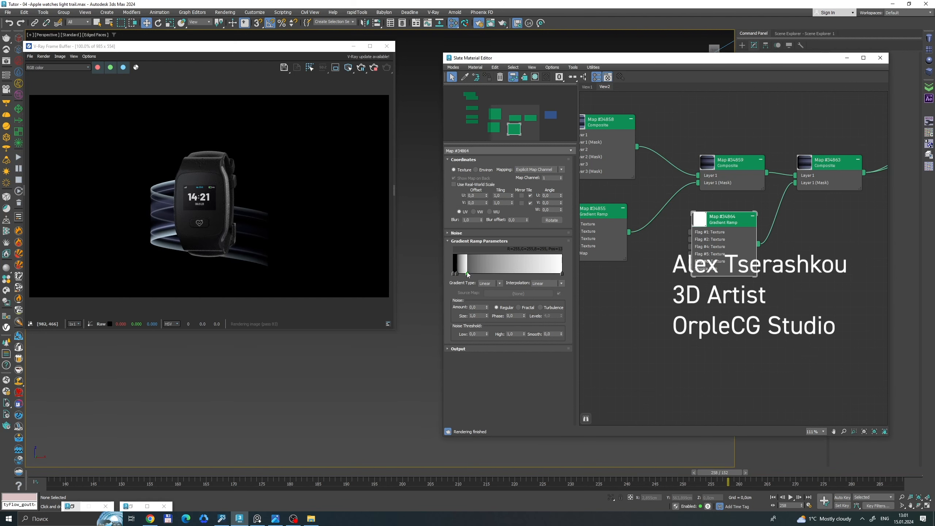
drag(468, 274, 487, 274)
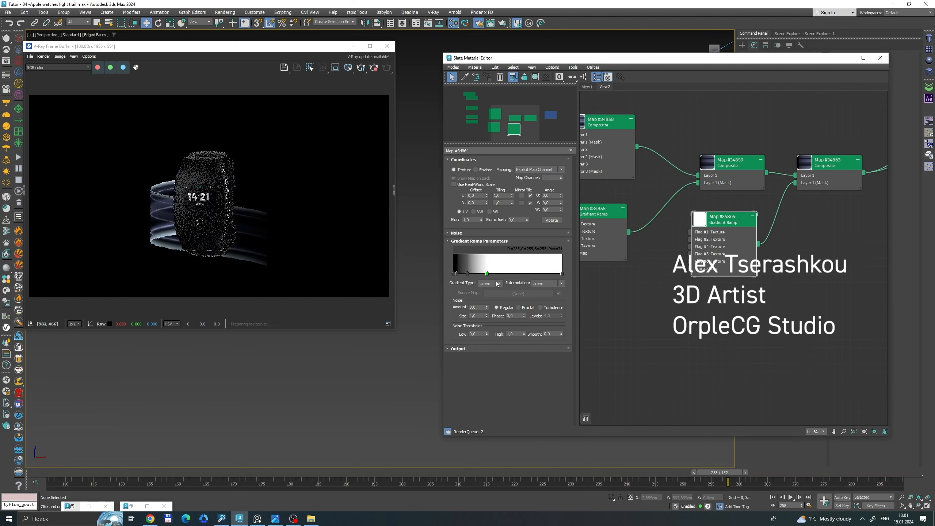
right_click(467, 273)
click(482, 307)
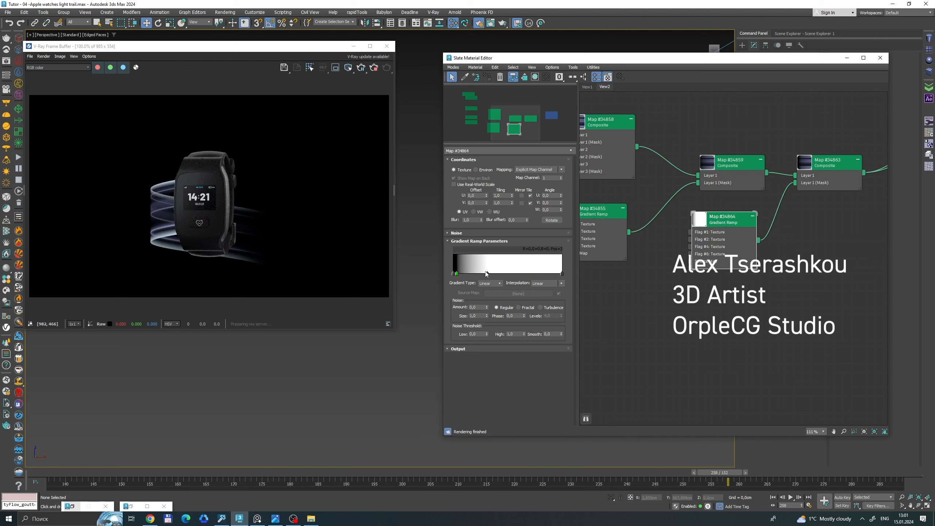
drag(487, 273, 465, 275)
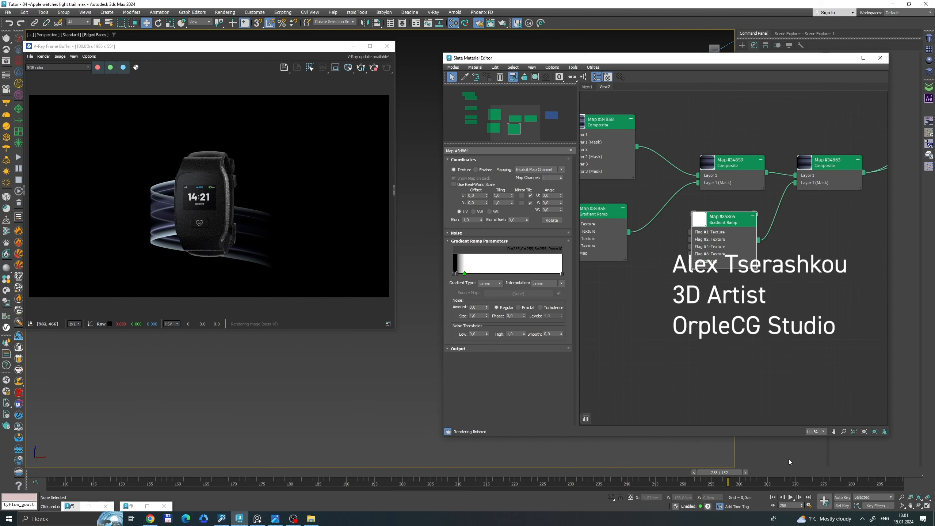
With Auto Key on, animate the ramp's white flag from about position 91 near frame 189 to about position 6 at frame 265.
click(850, 499)
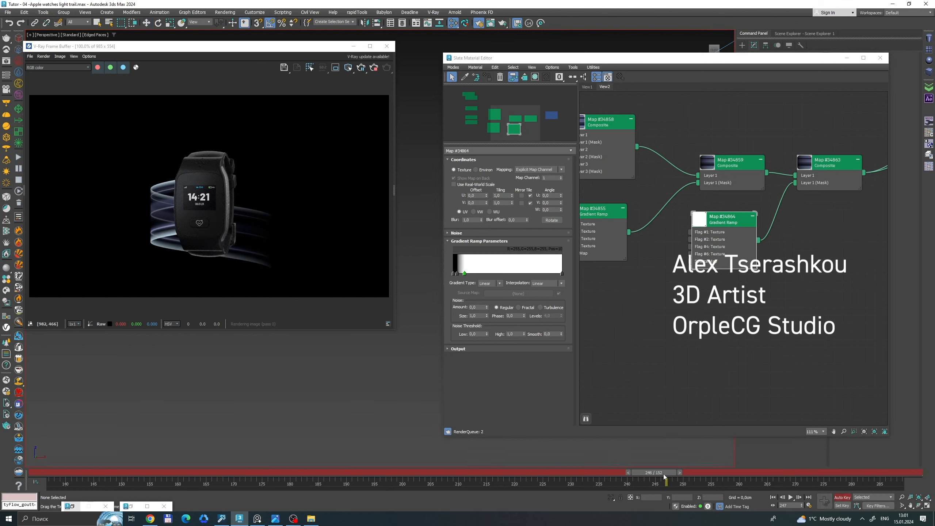
drag(664, 474, 574, 436)
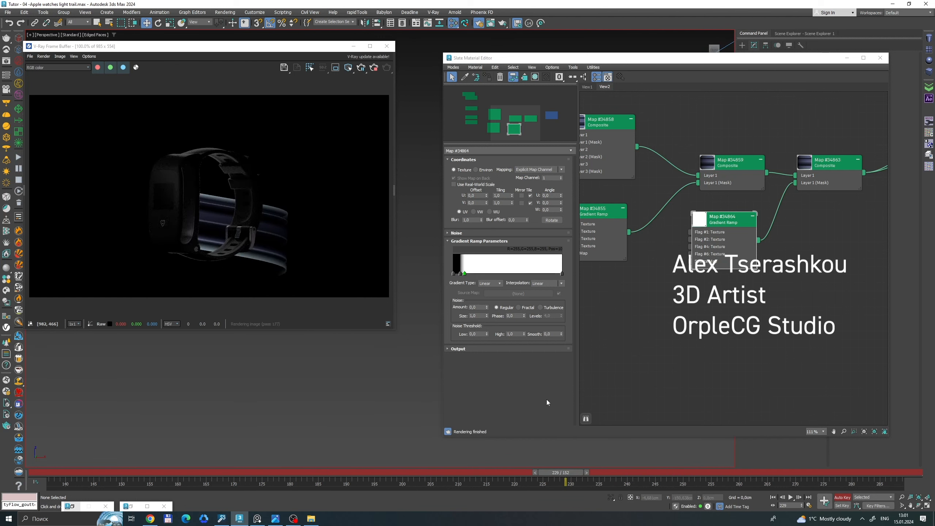
drag(562, 478, 338, 447)
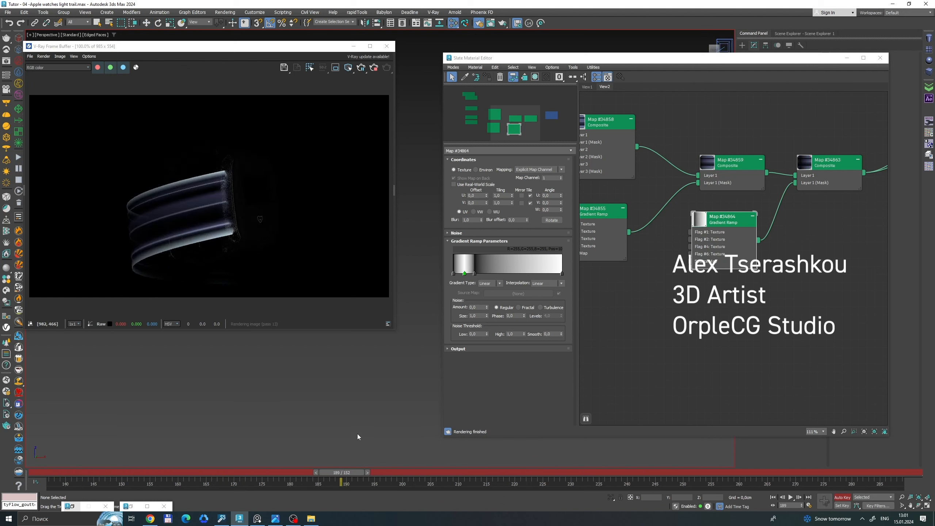
drag(474, 273, 538, 274)
drag(464, 274, 550, 274)
drag(335, 474, 753, 437)
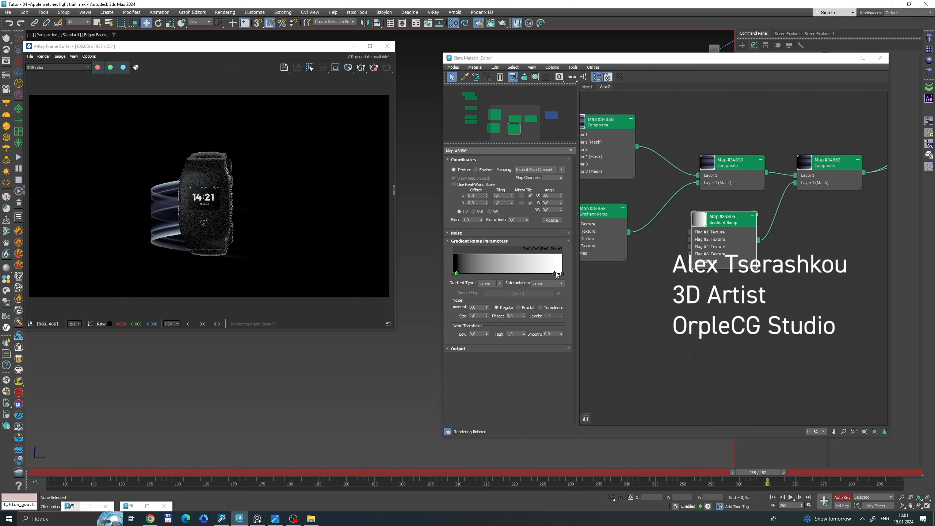
drag(504, 274, 465, 282)
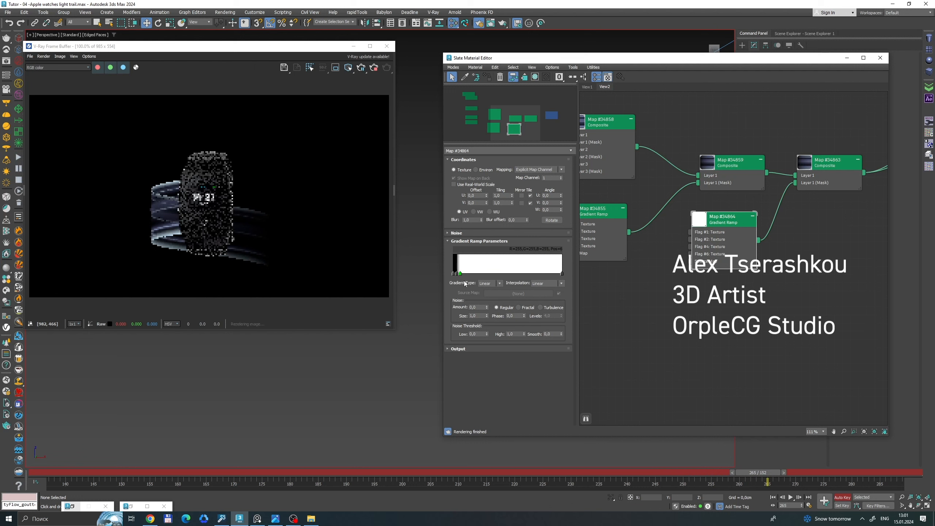
At frame 170, key the white flag at about position 98 and the black flag at about 93, removing the stray flag.
drag(758, 473, 252, 430)
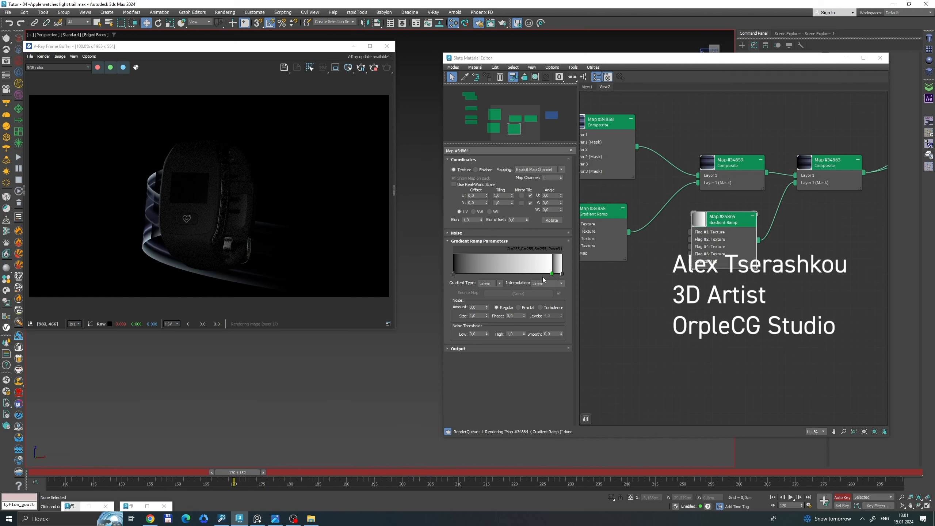
drag(552, 274, 559, 275)
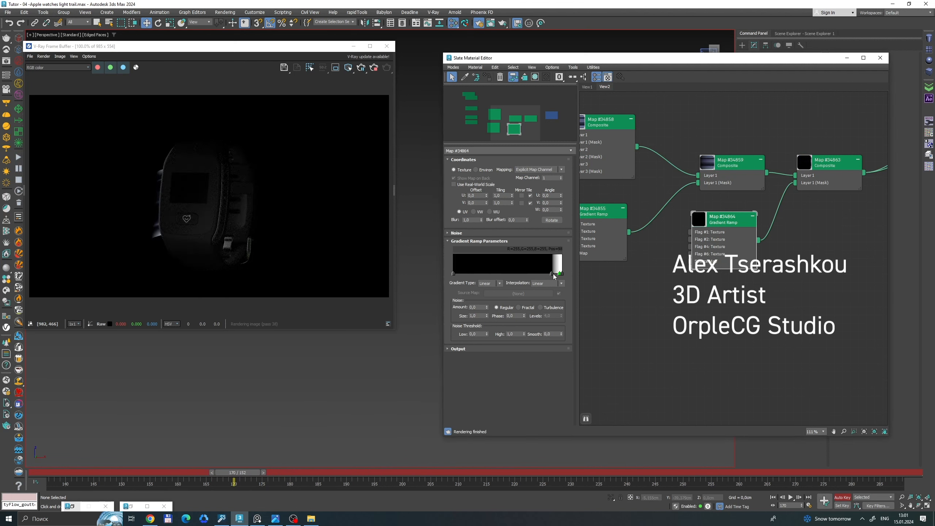
right_click(552, 273)
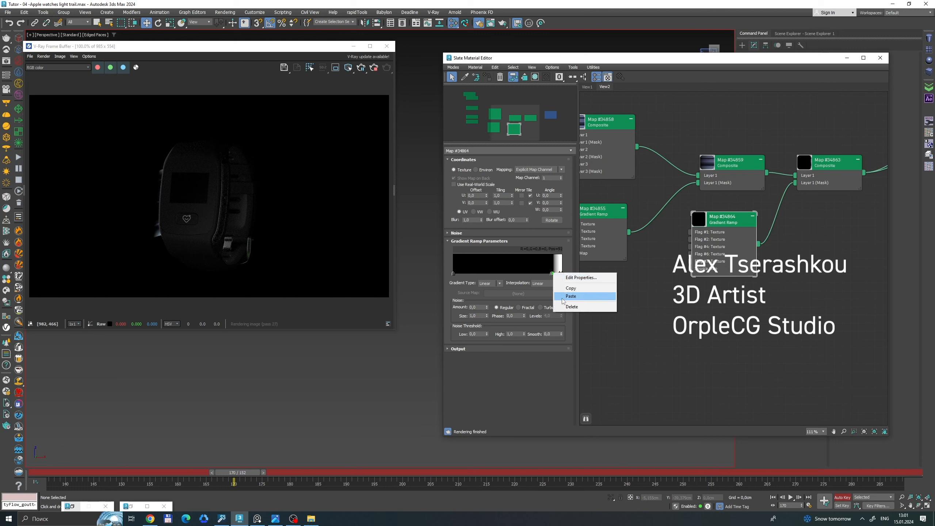
click(567, 307)
drag(552, 274, 556, 274)
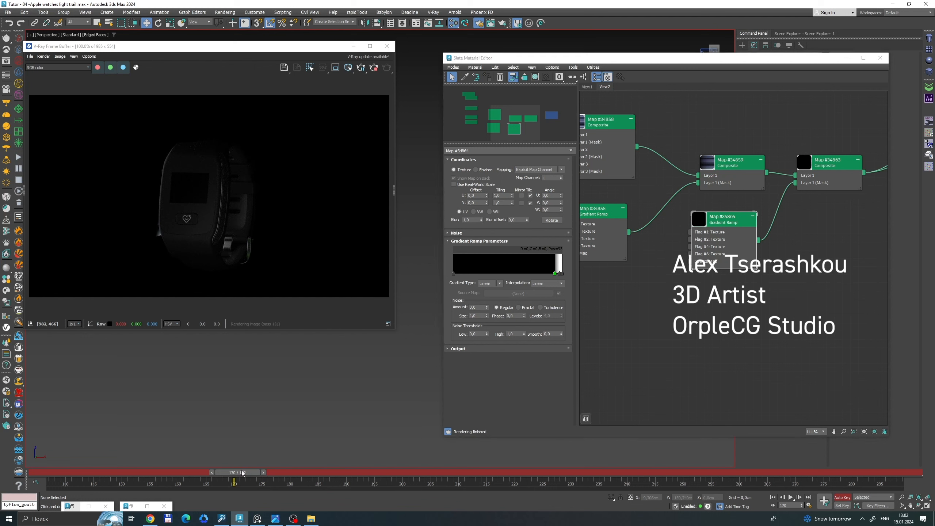
drag(242, 473, 886, 431)
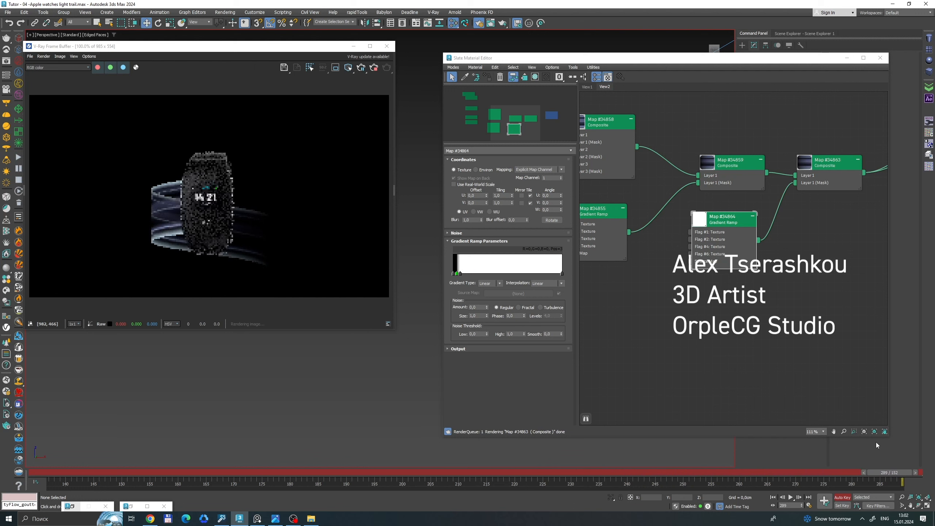
click(842, 497)
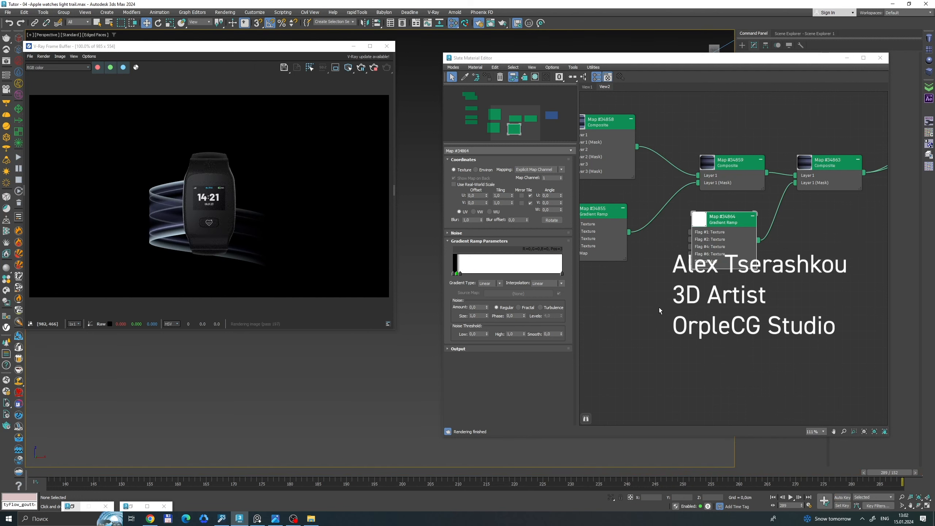
Open the third stripe mask's gradient ramp (Map #34861) and brighten its flag at about position 14 to value 184.
middle_drag(666, 301, 837, 383)
scroll(656, 287, down, 3)
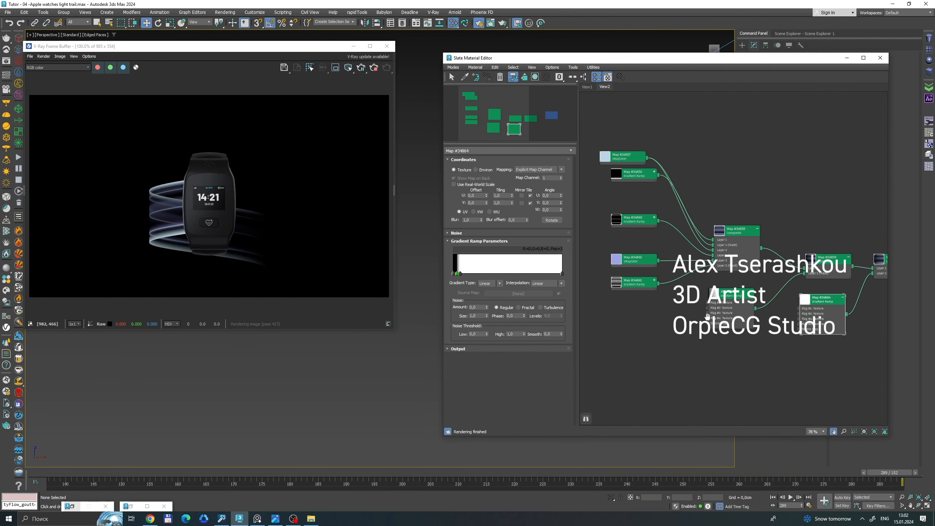
middle_drag(656, 286, 730, 302)
scroll(730, 304, up, 3)
double_click(718, 299)
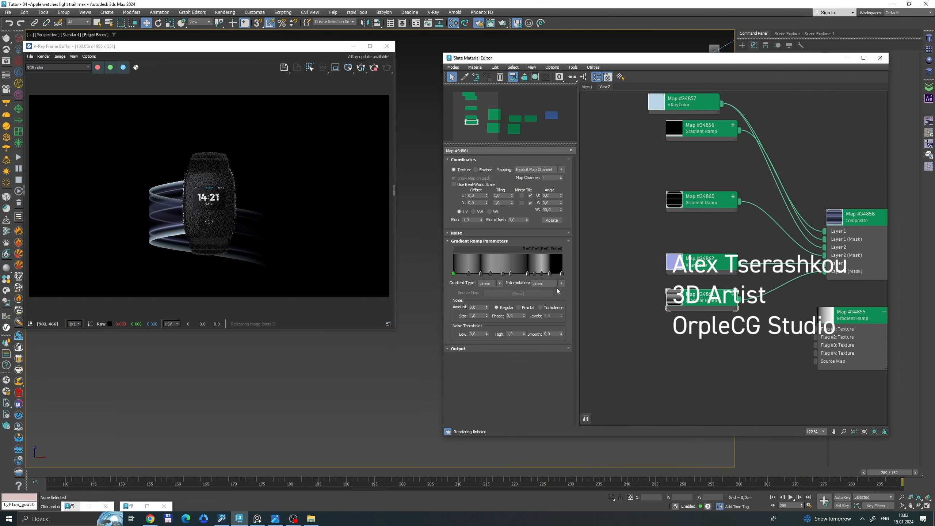
double_click(468, 273)
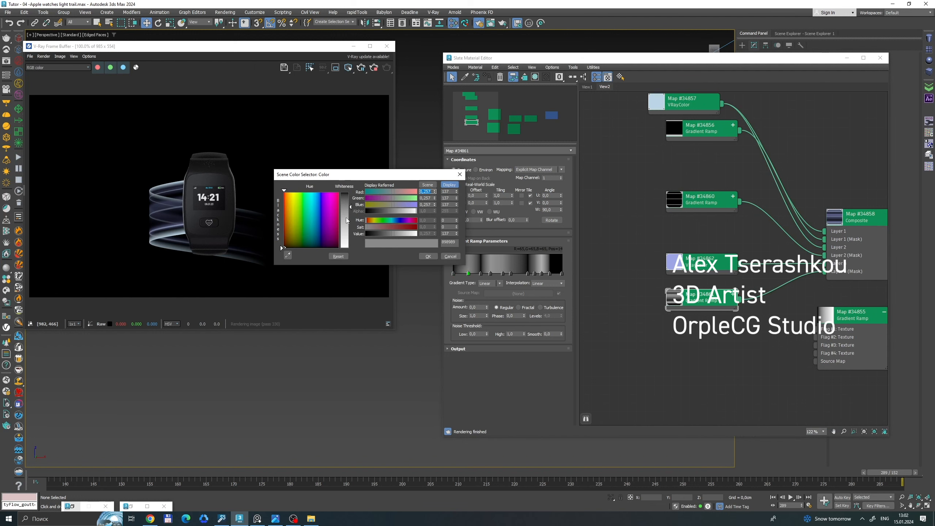
drag(346, 221, 350, 220)
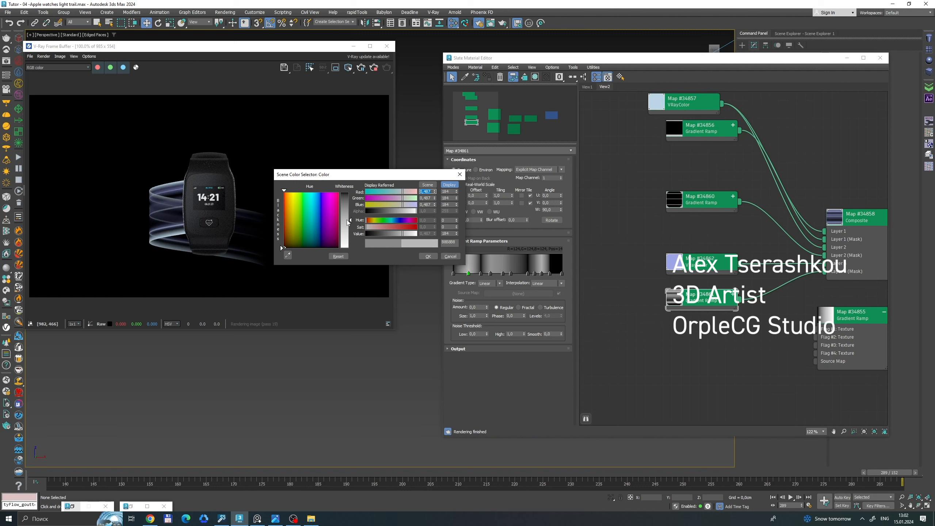
click(428, 257)
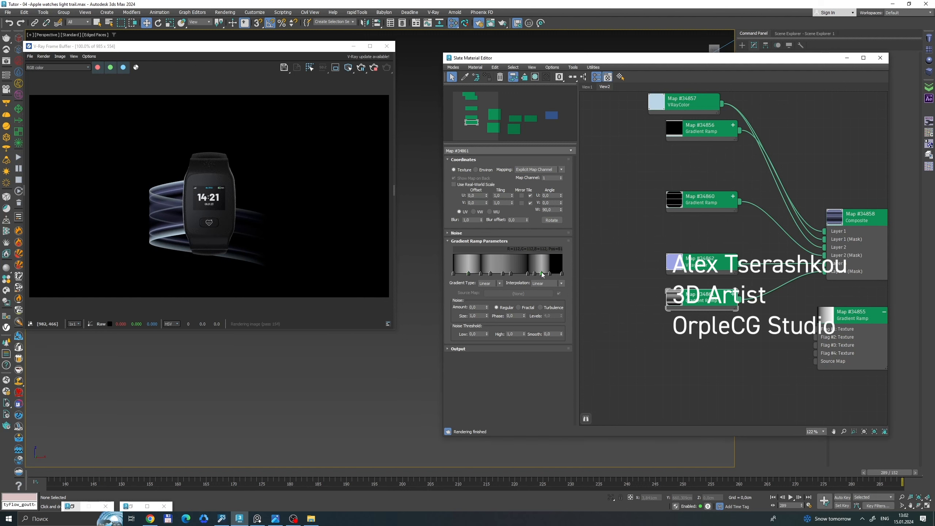
Brighten the ramp's grey flag at about position 81 to value 210.
double_click(542, 273)
click(418, 229)
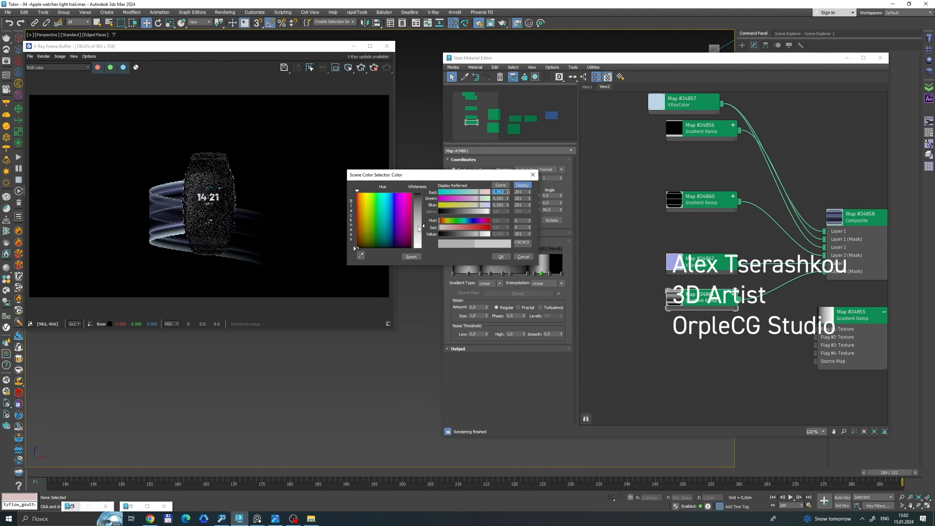
mouse_move(419, 230)
mouse_down()
mouse_move(416, 251)
mouse_move(419, 231)
mouse_up()
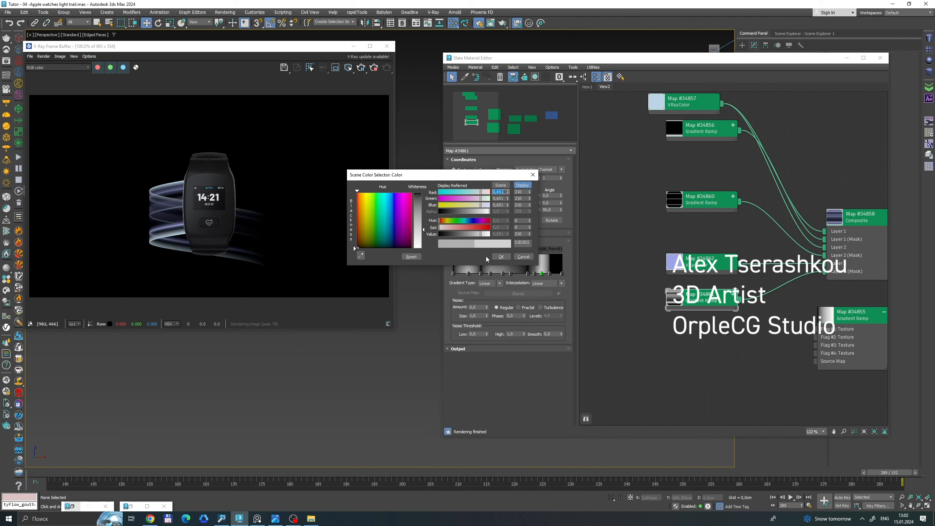
click(493, 256)
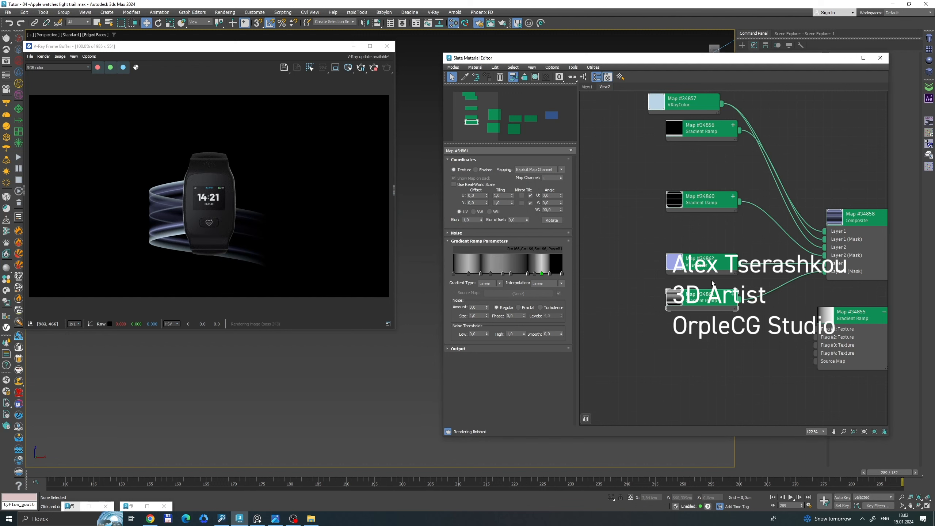
Brighten the ramp's grey flag at about position 45 to value 203.
scroll(735, 278, down, 2)
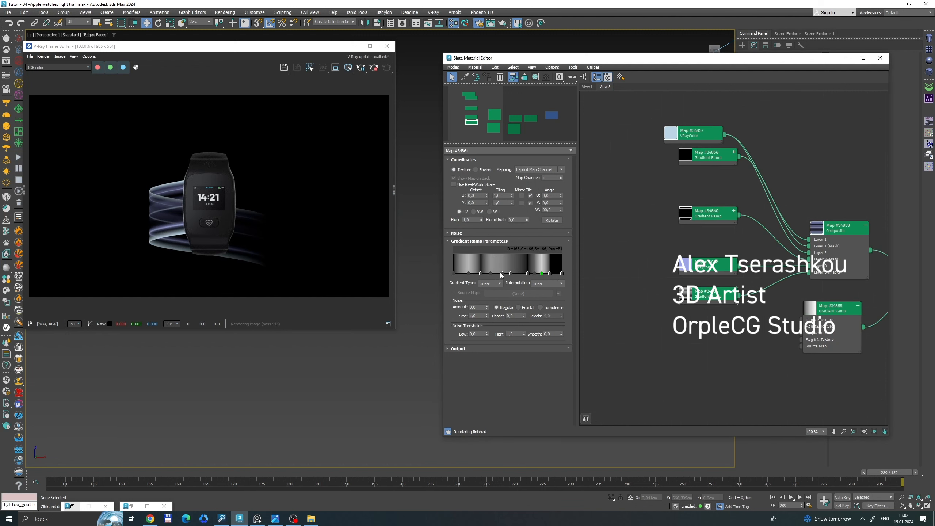
double_click(502, 273)
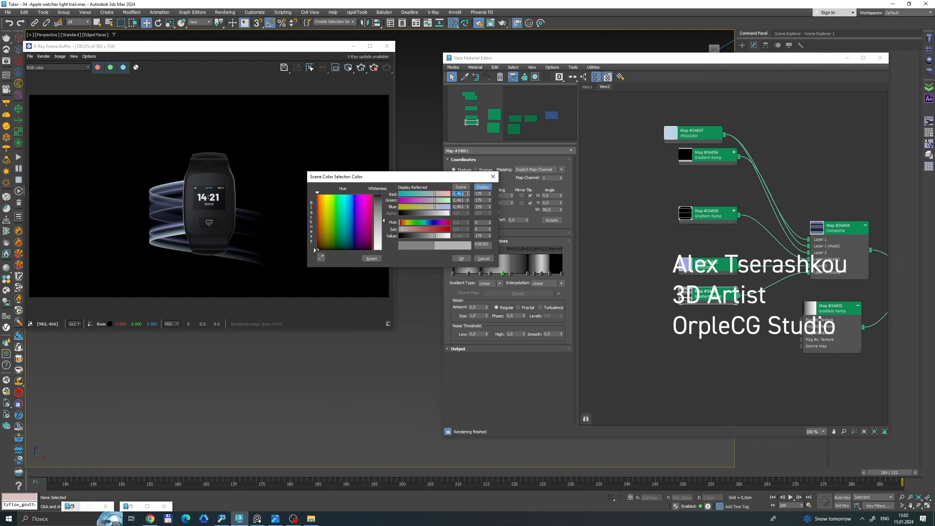
drag(383, 220, 381, 229)
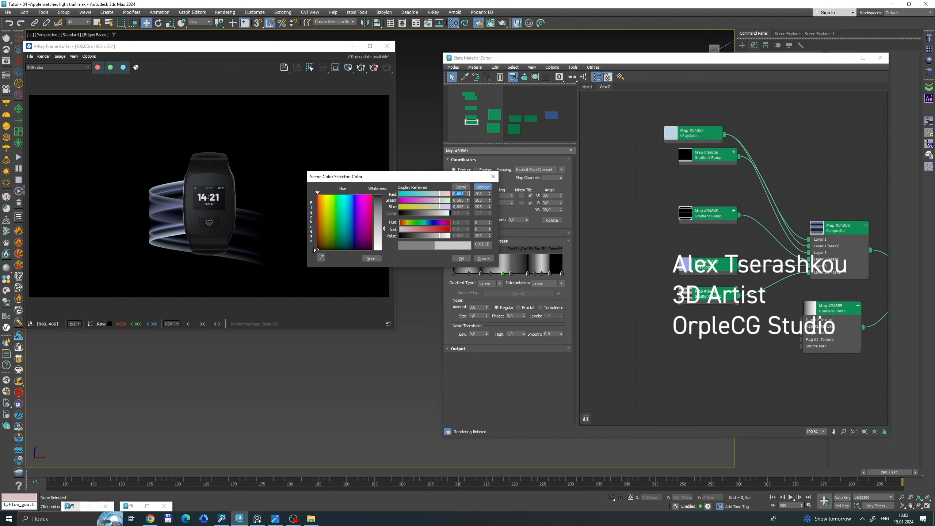
click(461, 258)
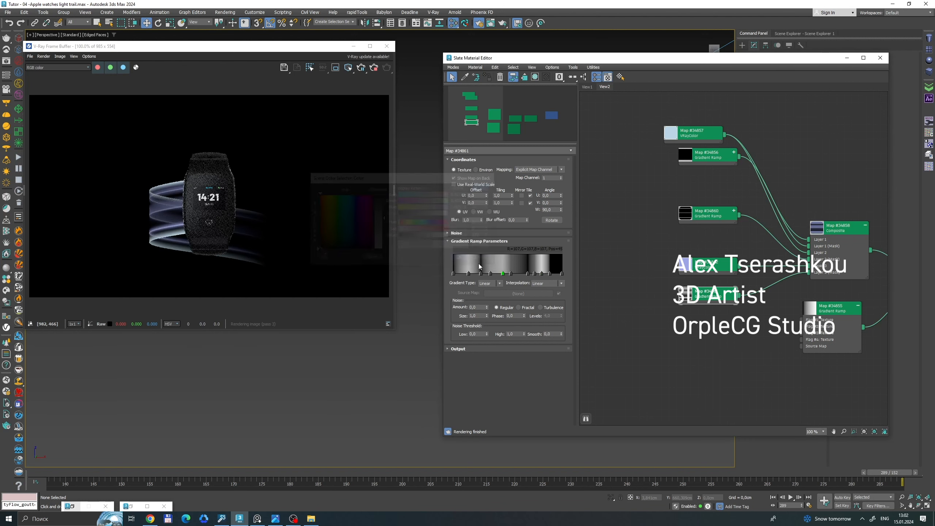
Delete the dark grey flag just past the ramp's middle and shift the neighbouring middle flag to about position 48.
right_click(511, 274)
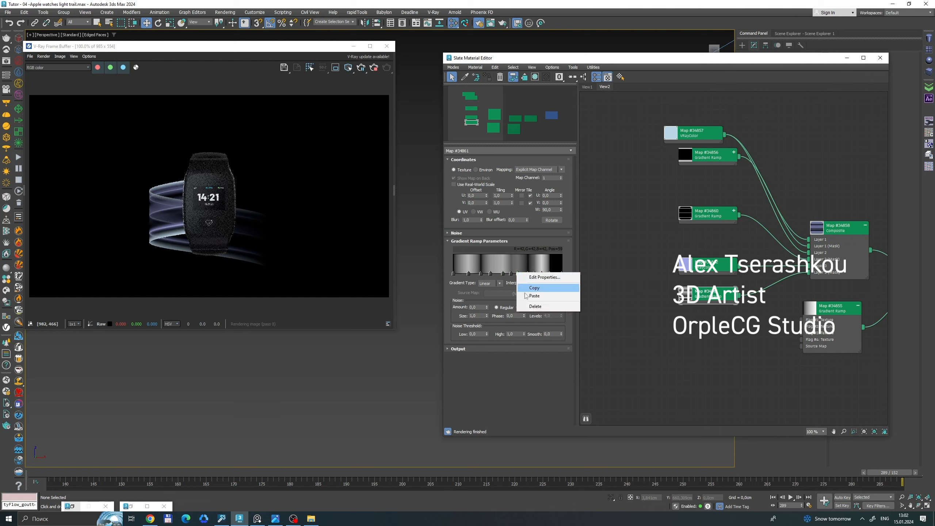
click(535, 306)
drag(511, 273, 519, 274)
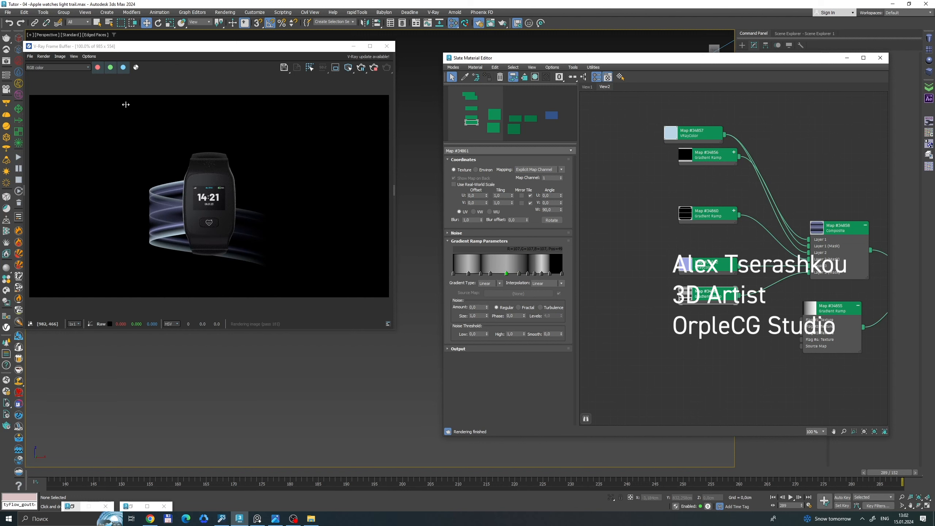
Minimise the material editor, bring up the Apple Watch reference image beside the render, and stop the interactive render.
click(847, 58)
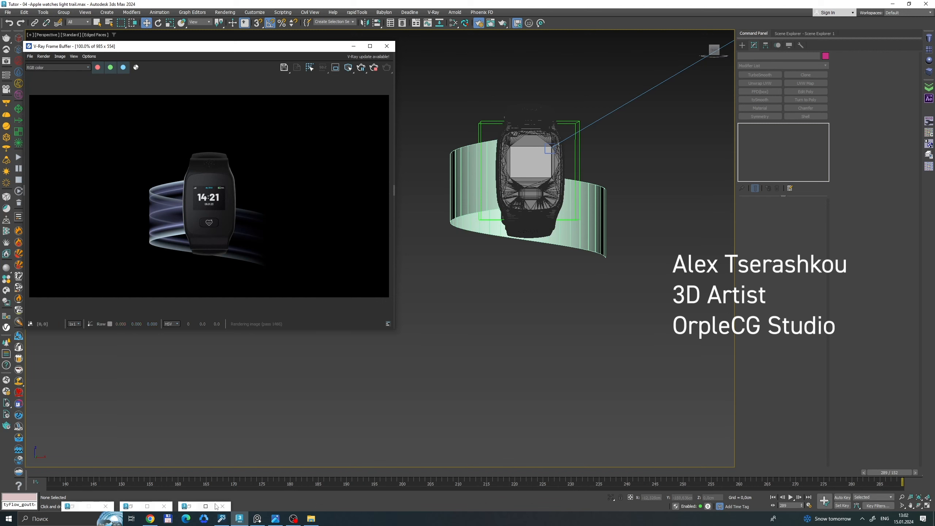
click(276, 518)
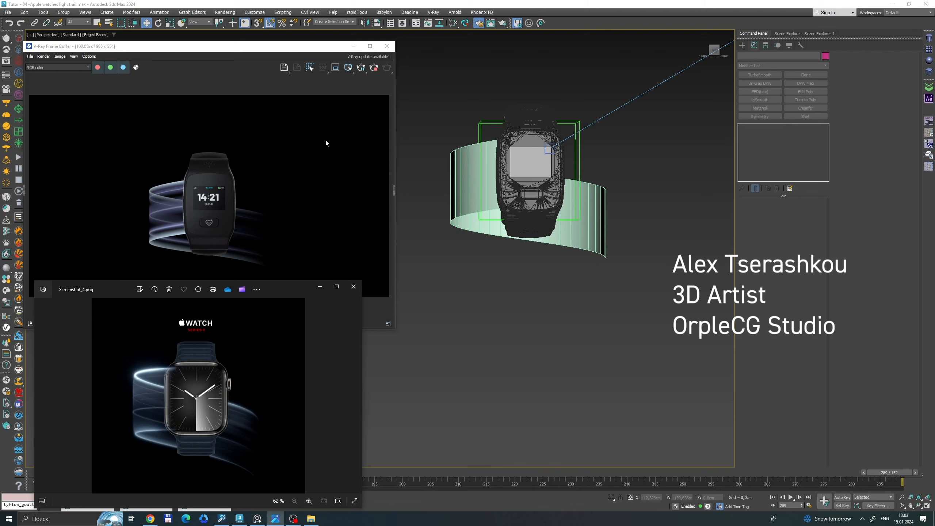
click(375, 67)
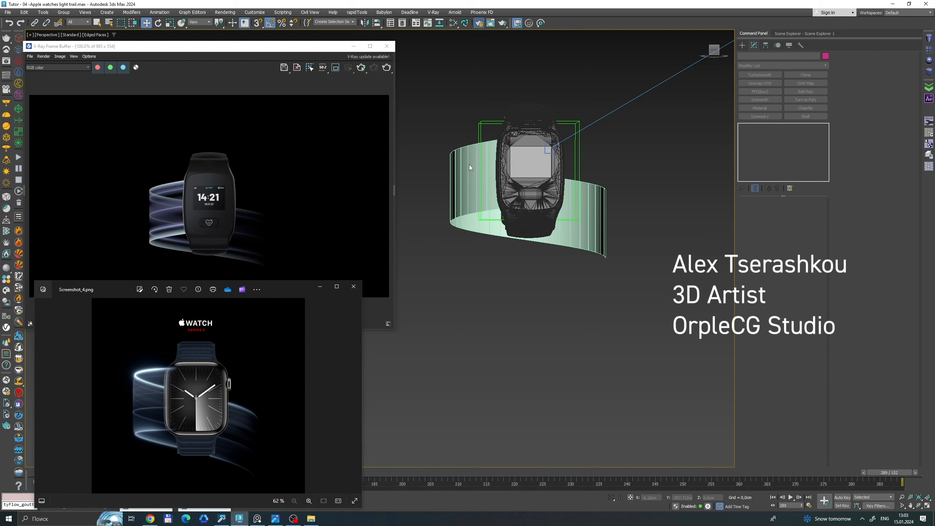
Open the Render Setup's render elements and review the VRaySelfIllumination, VRayCryptomatte and MultiMatteElement entries.
key(F10)
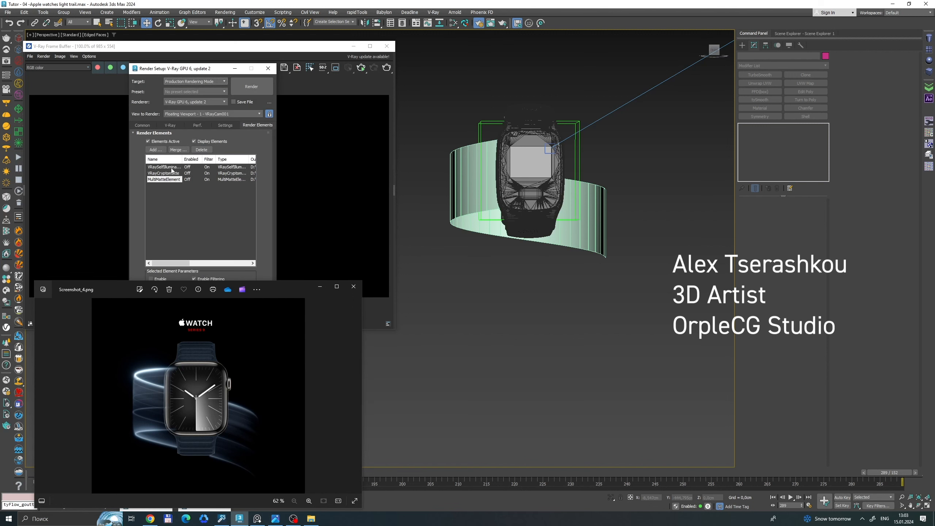
click(172, 167)
click(169, 173)
click(168, 179)
click(161, 168)
drag(181, 68, 517, 126)
Display the VRaySelfIllumination channel in the frame buffer to examine the light trail pass, and close the frame buffer.
click(326, 118)
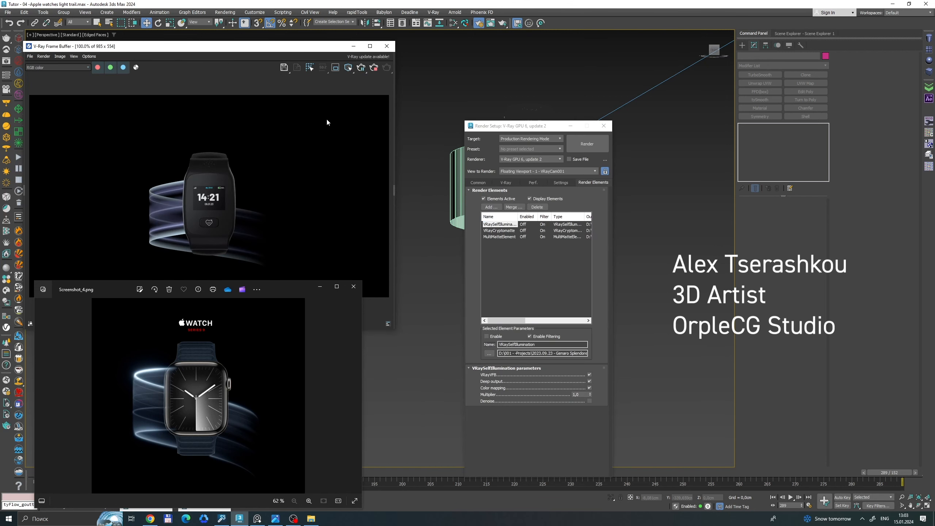
click(64, 70)
click(53, 86)
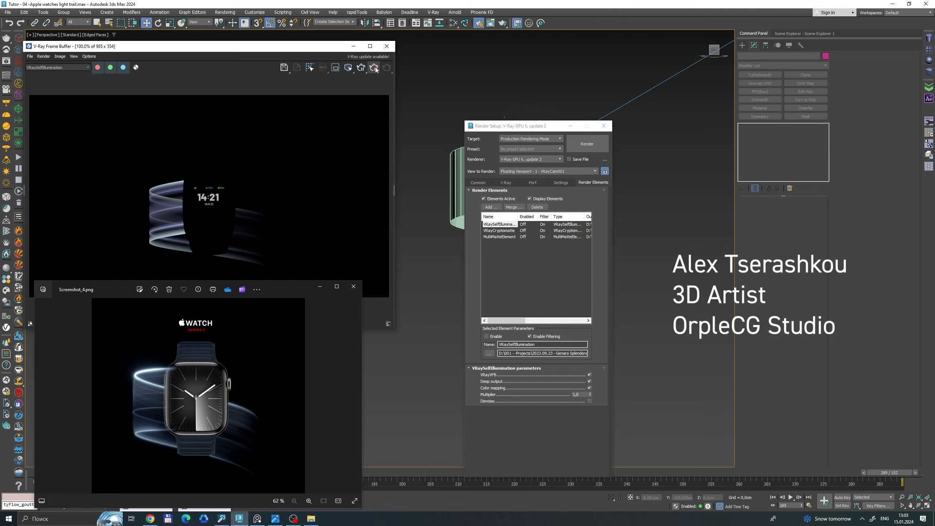
click(387, 46)
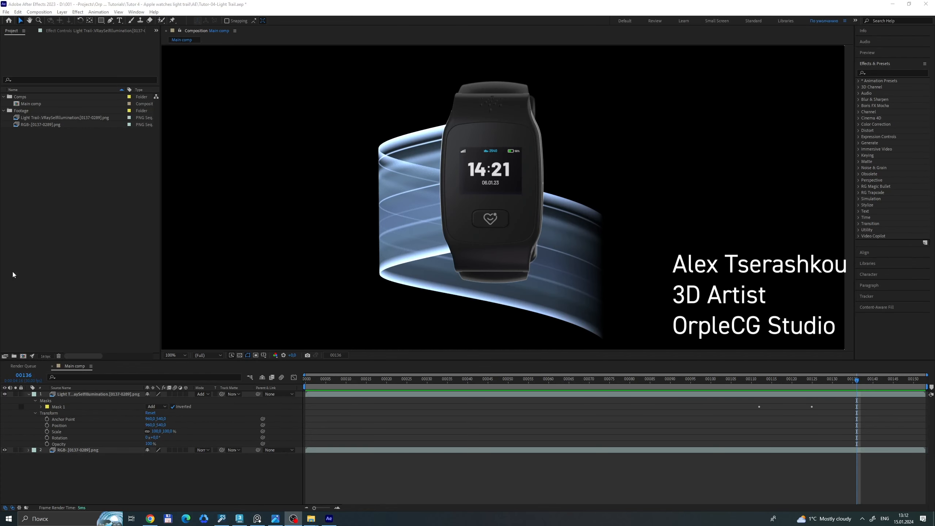
In After Effects, hide the RGB layer and set the light trail layer's Mask 1 mode to None.
click(4, 449)
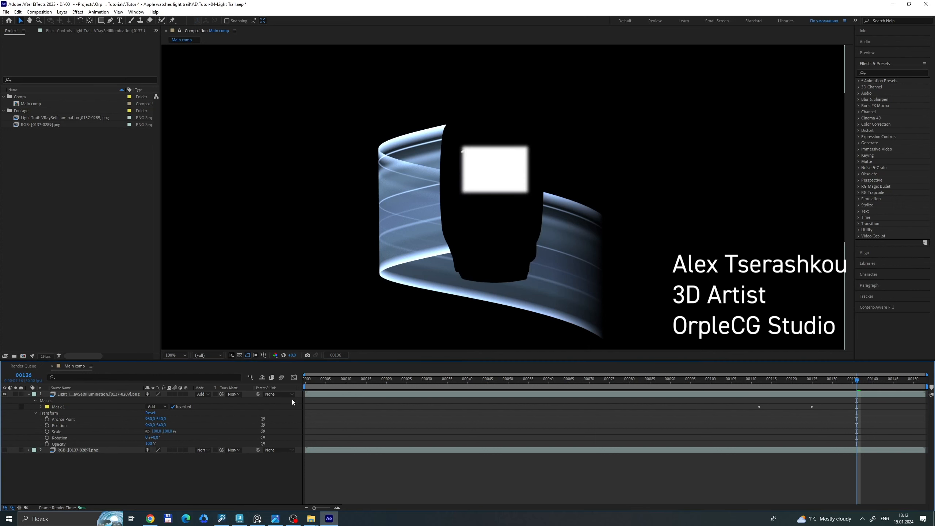
click(156, 406)
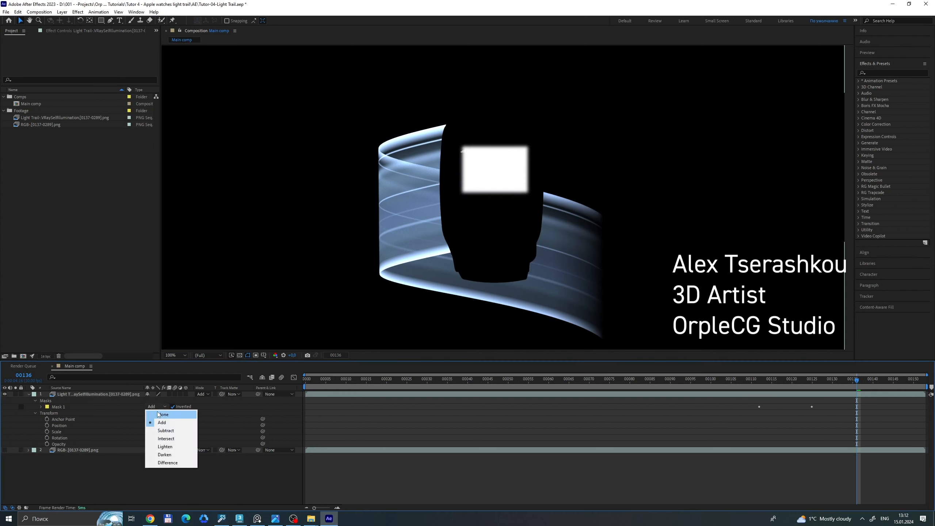
click(159, 414)
click(40, 118)
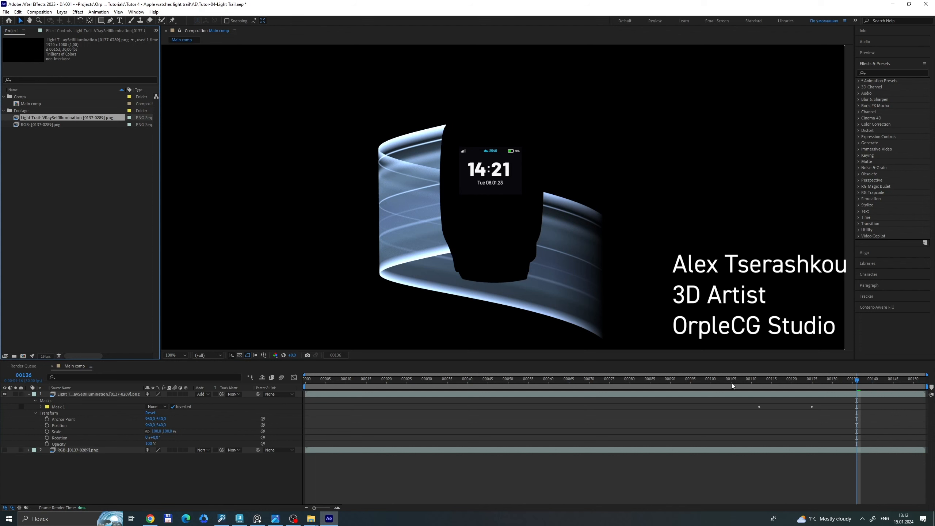
Scrub and play the main comp to examine the light trail's self-illumination sequence on its own.
drag(732, 383, 679, 384)
drag(582, 393, 788, 381)
scroll(595, 294, down, 1)
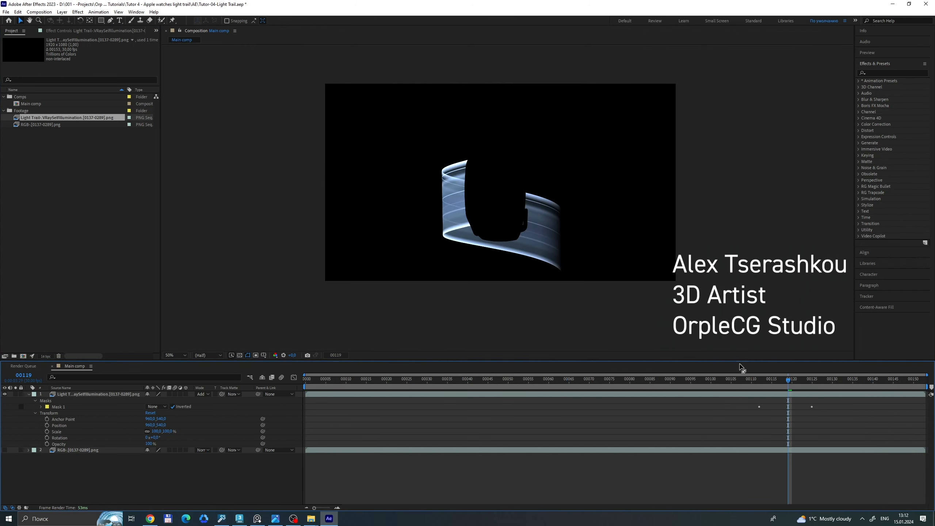
key(space)
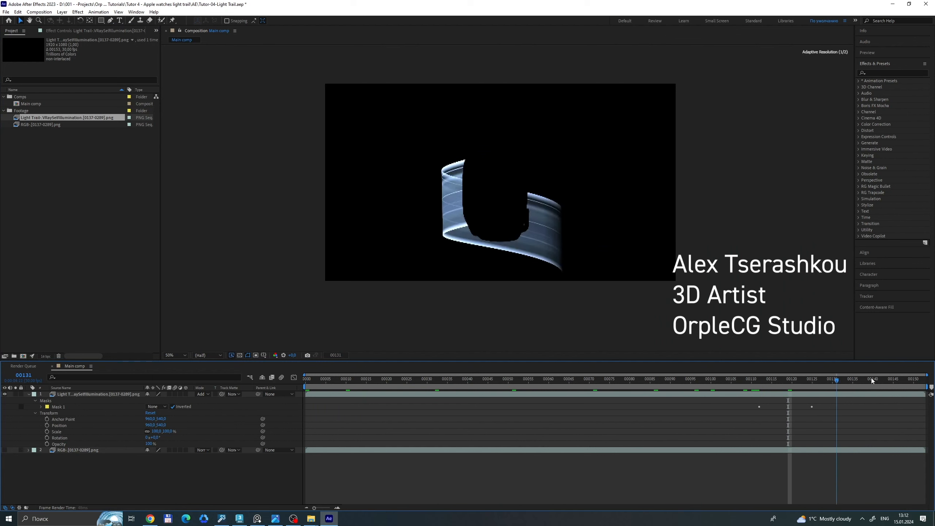
Make both layers visible, solo the RGB layer, and scrub the timeline to examine the watch render alone.
click(5, 394)
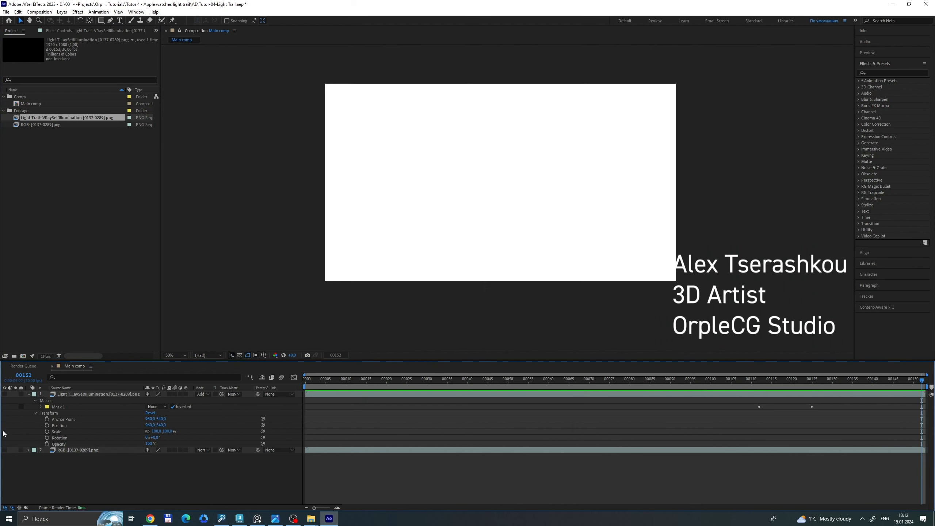
click(6, 451)
click(63, 450)
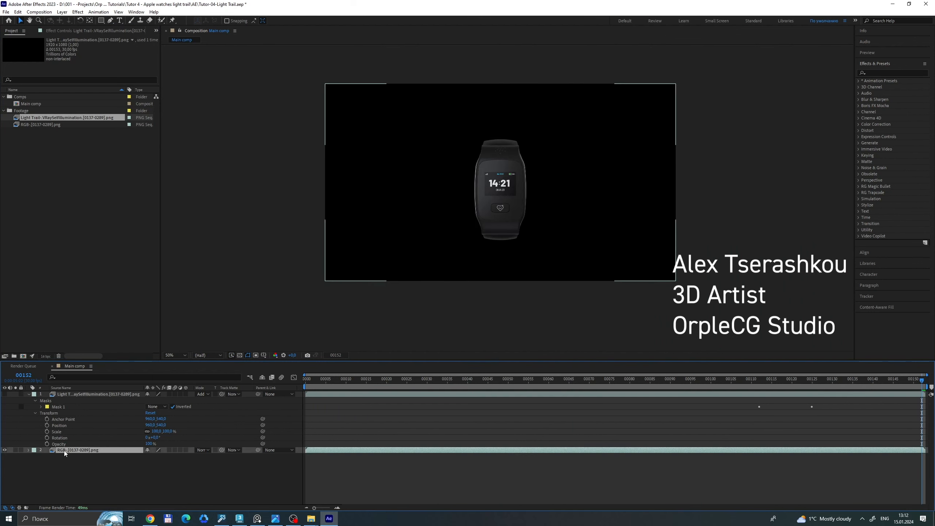
click(5, 395)
click(15, 450)
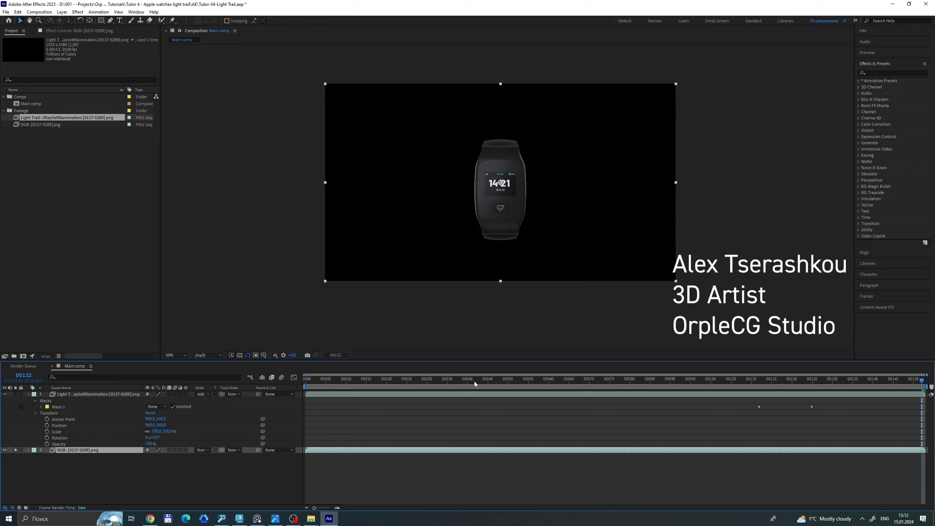
drag(475, 384, 856, 383)
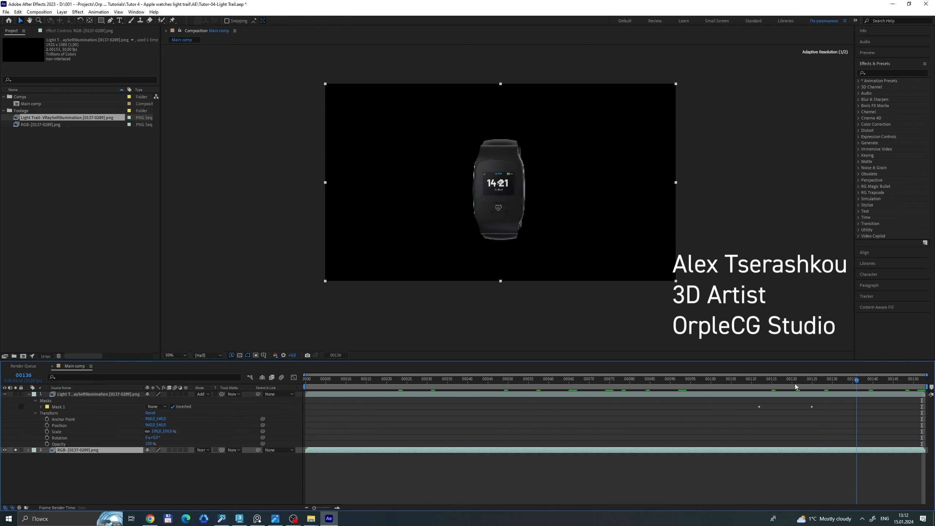
drag(796, 386, 731, 402)
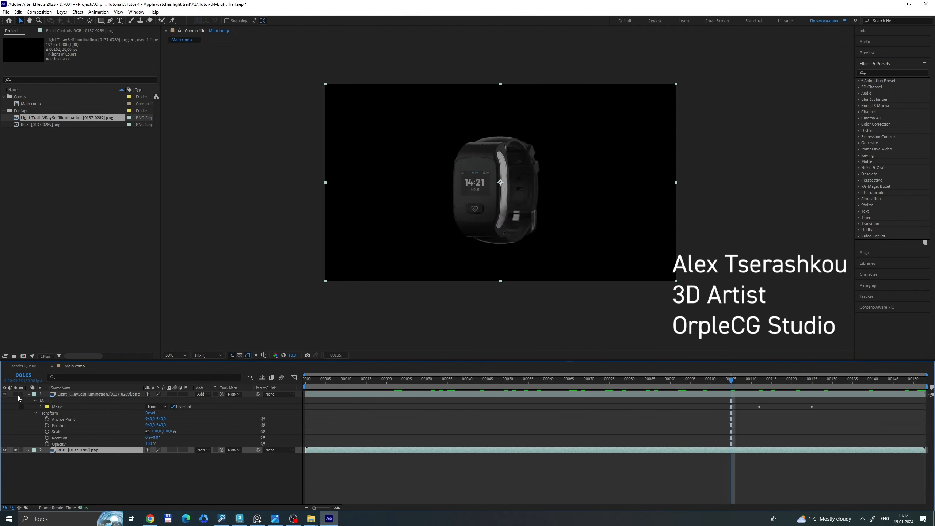
Unsolo the RGB layer, select the light trail layer, and scrub to frame 127 to examine the screen area's mask.
click(16, 450)
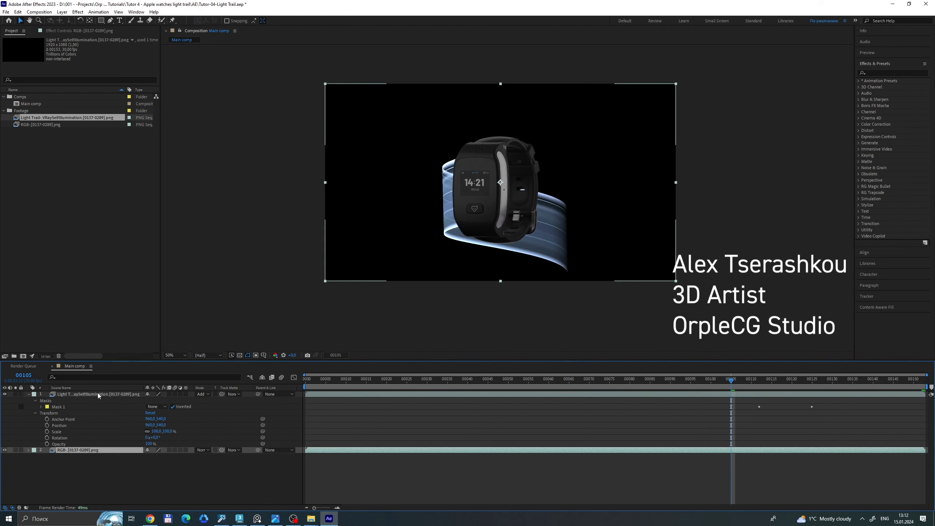
click(97, 394)
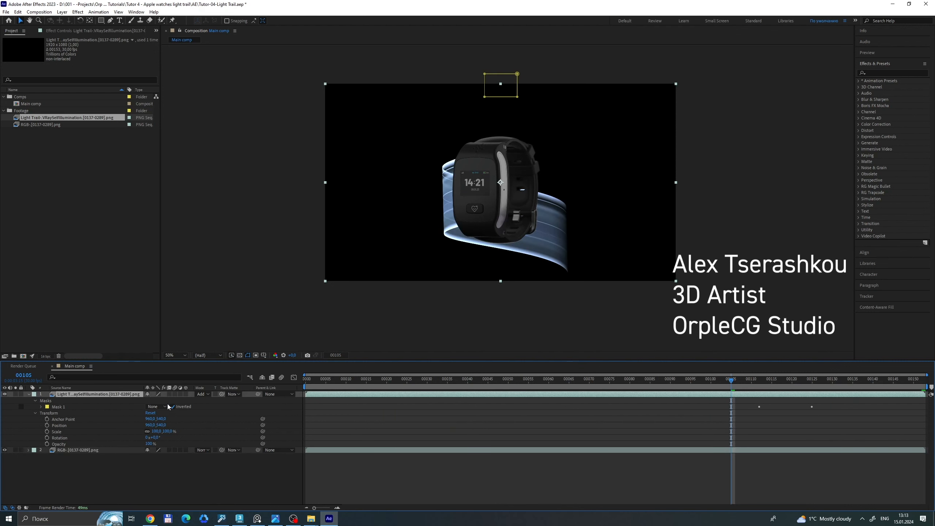
drag(723, 386, 792, 384)
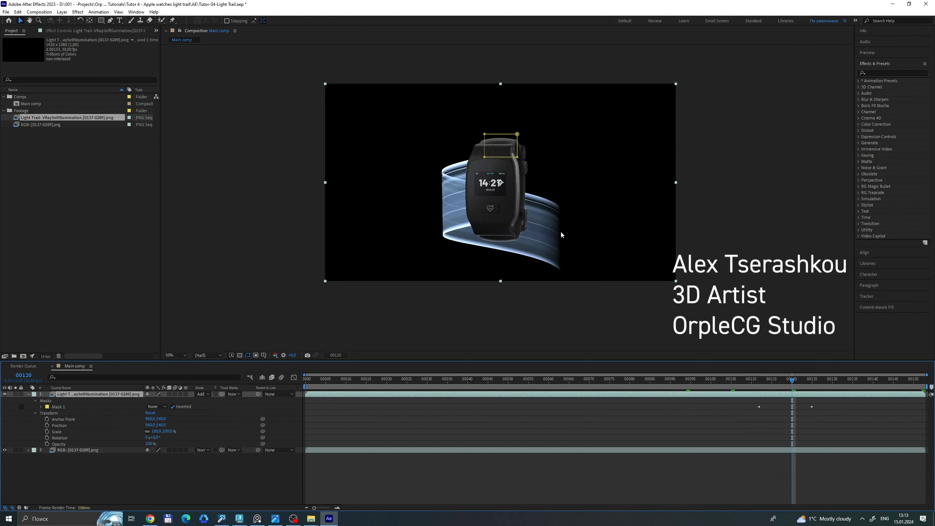
scroll(522, 184, up, 2)
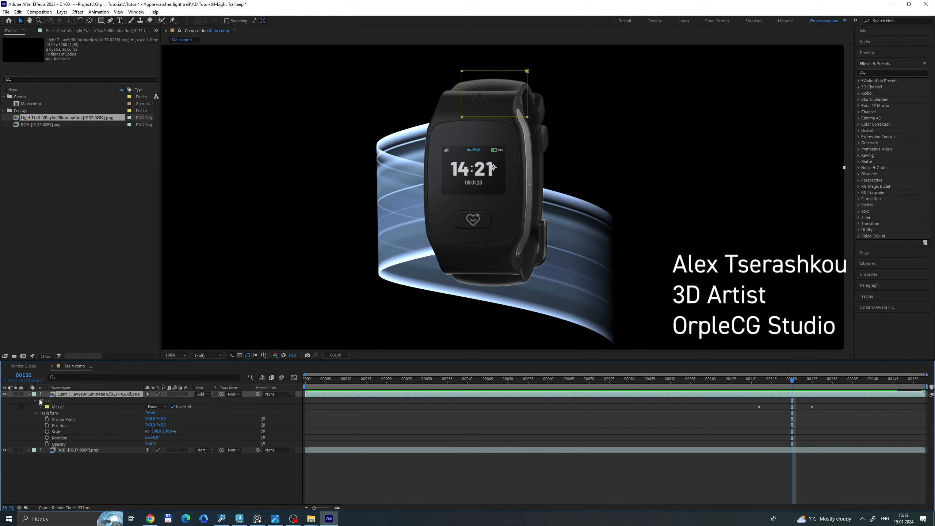
drag(766, 386, 820, 379)
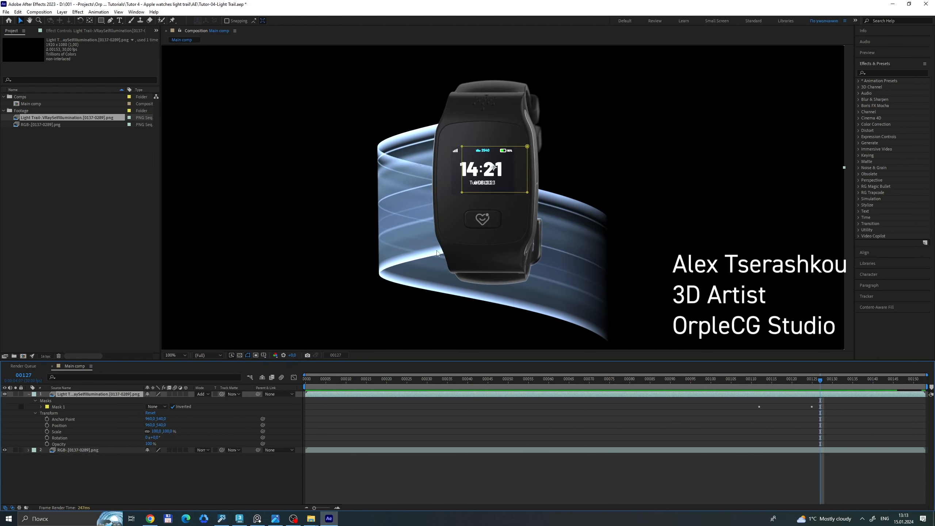
Solo the light trail layer and the RGB layer in turn to compare them, and end with both unsoloed.
click(15, 393)
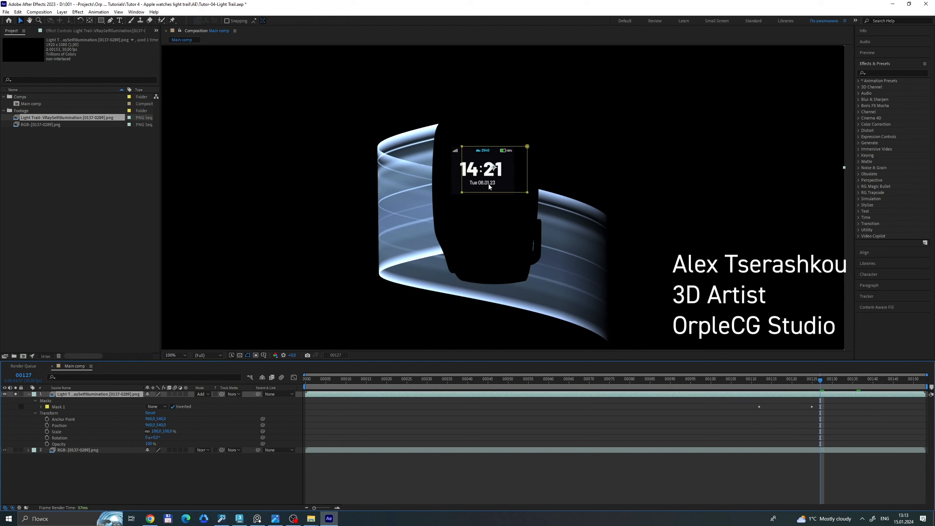
click(14, 394)
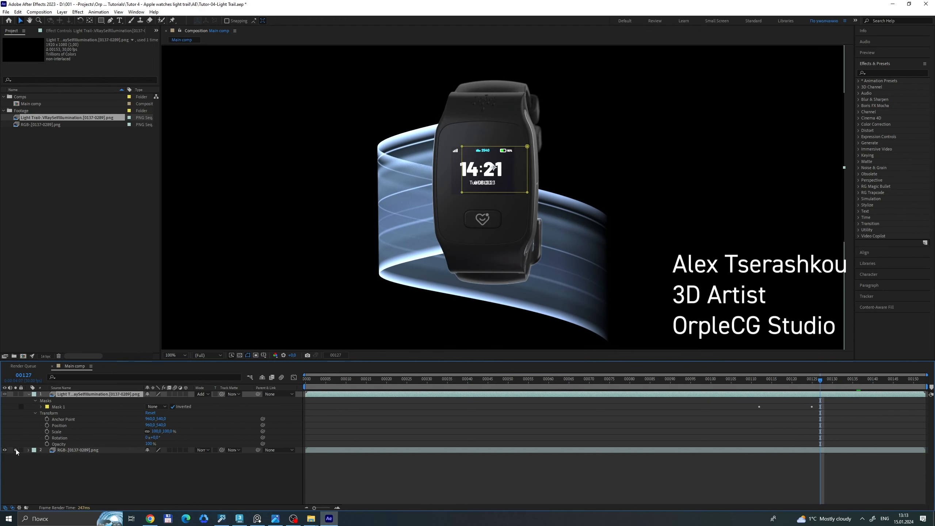
click(15, 450)
click(15, 450)
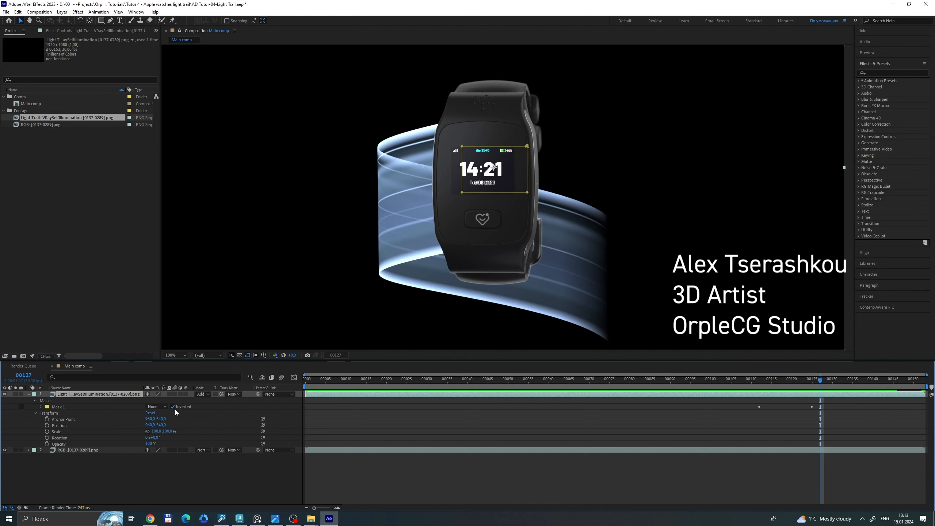
Set the light trail layer's Mask 1 mode to Add and scrub the timeline to its last frame to check the composite.
click(159, 405)
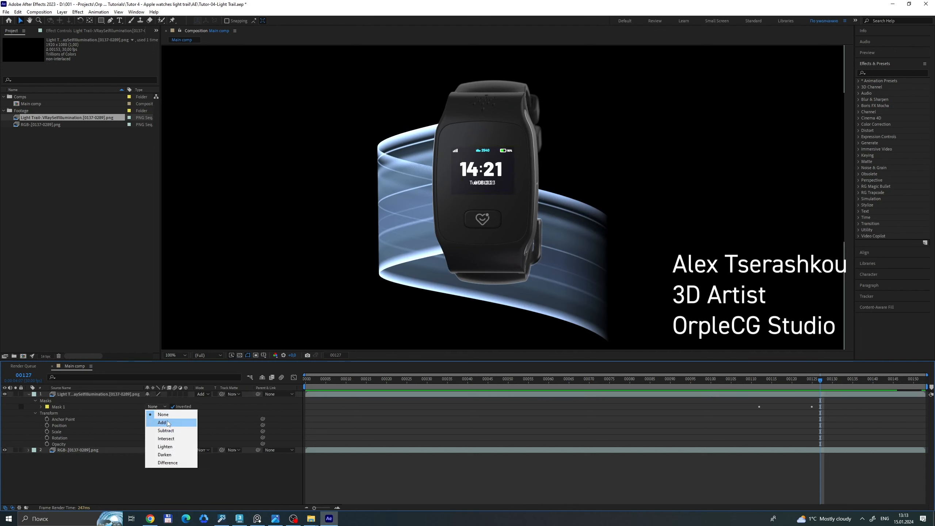
click(166, 421)
drag(819, 379, 687, 386)
drag(627, 396, 922, 389)
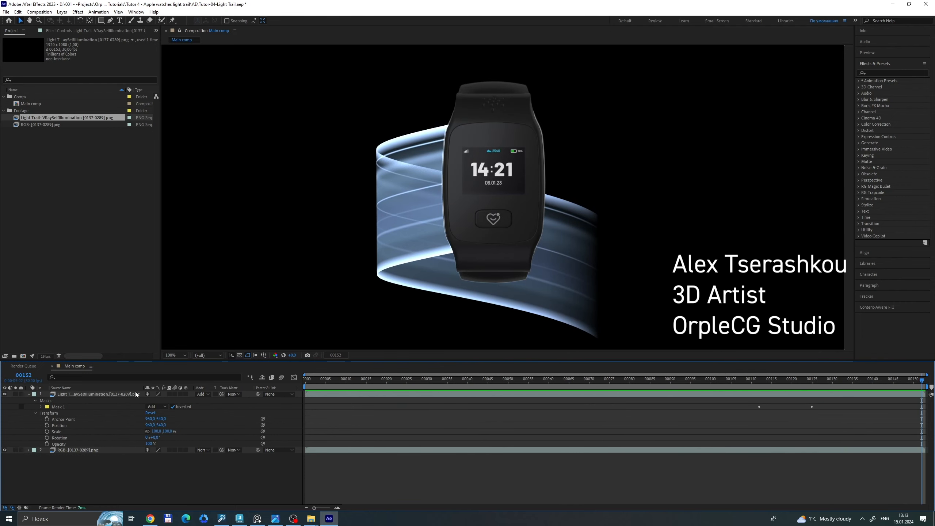
Switch the light trail layer's blending mode to Normal for comparison, and set it back to Add.
click(94, 395)
click(200, 393)
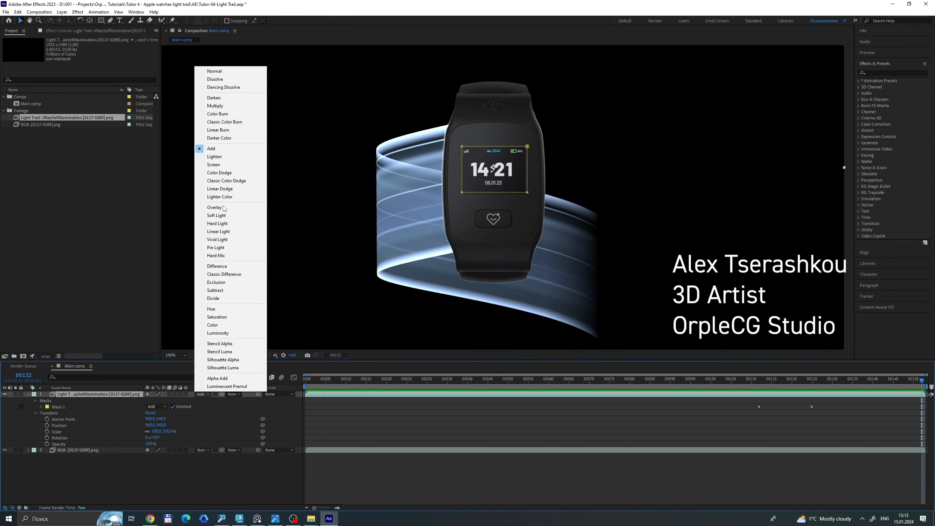
click(217, 71)
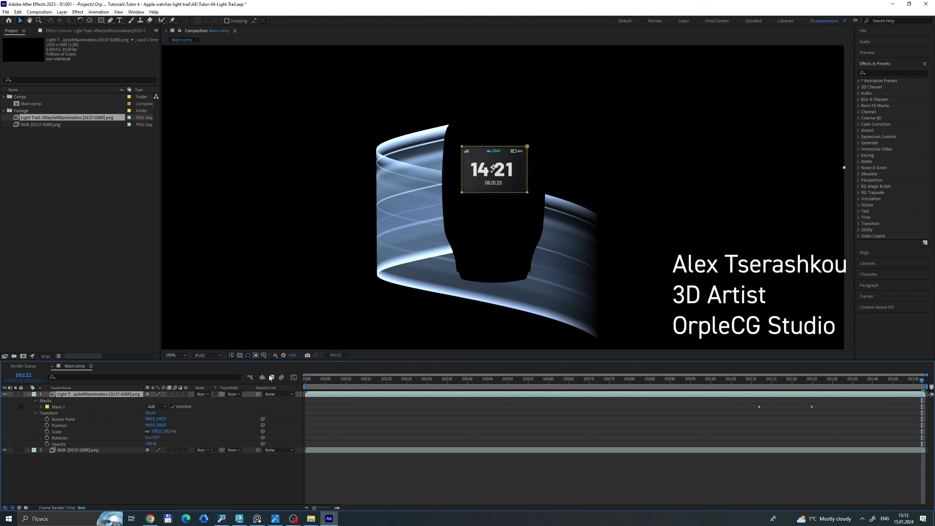
click(203, 394)
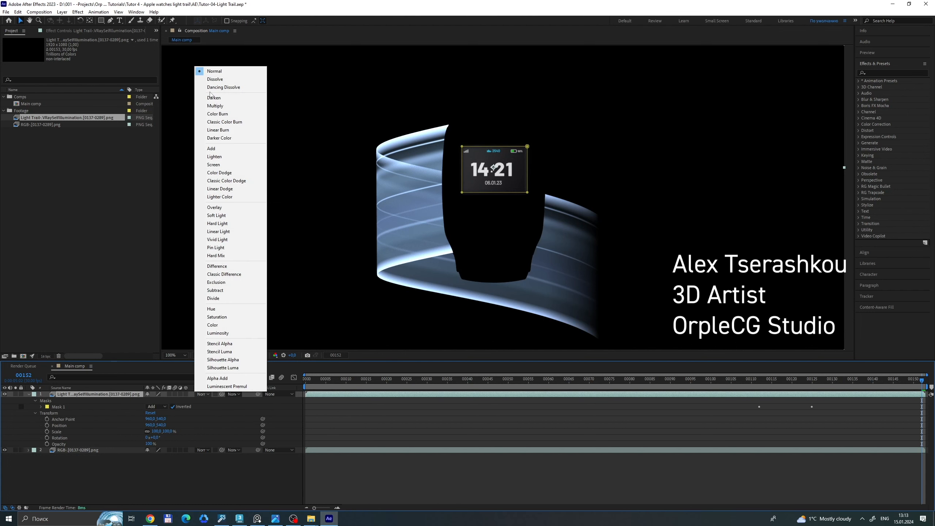
click(213, 148)
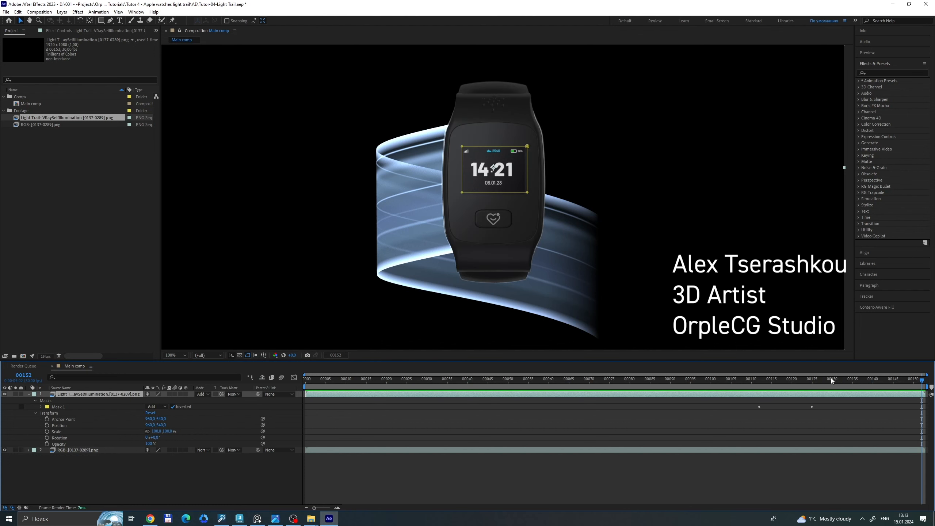
Move the playhead to frame 133 and open the effect controls of the light trail layer.
mouse_move(831, 378)
mouse_down()
mouse_move(418, 394)
mouse_move(845, 390)
mouse_up()
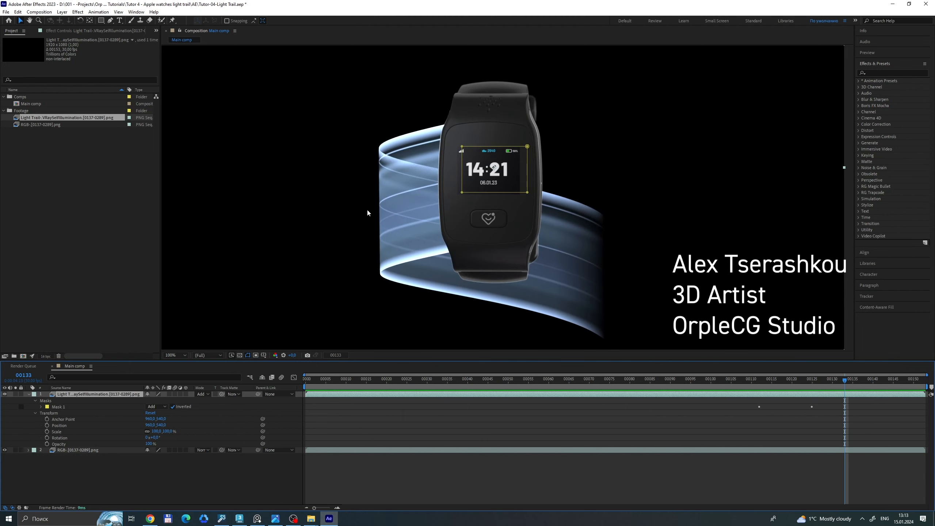
click(83, 31)
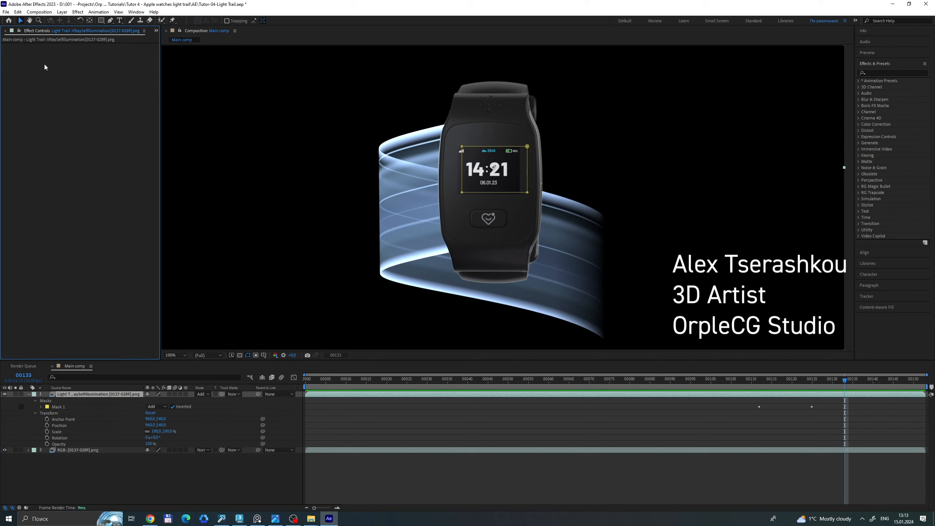
Apply a Fast Box Blur effect to the light trail layer and set its Blur Radius to 1.
key(ctrl+space)
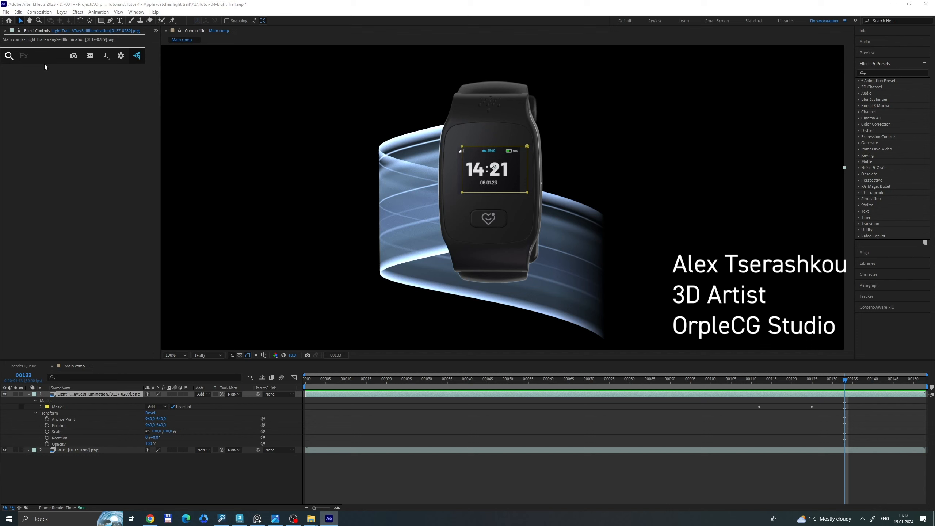
text(fast)
key(Return)
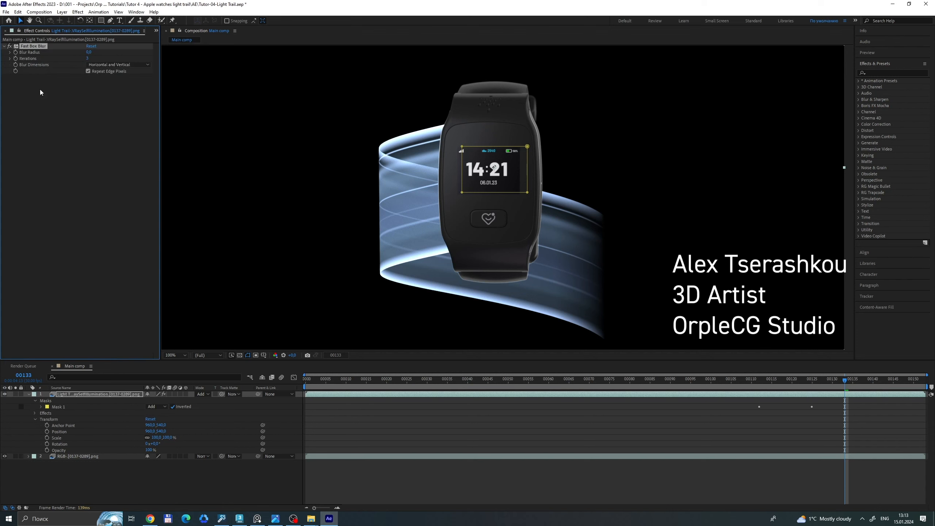
click(89, 52)
text(1)
key(Return)
Bring up the Apple Watch reference screenshot beside the composition, and enlarge it to 100% around the watch and its light trail.
click(276, 518)
drag(153, 170, 720, 111)
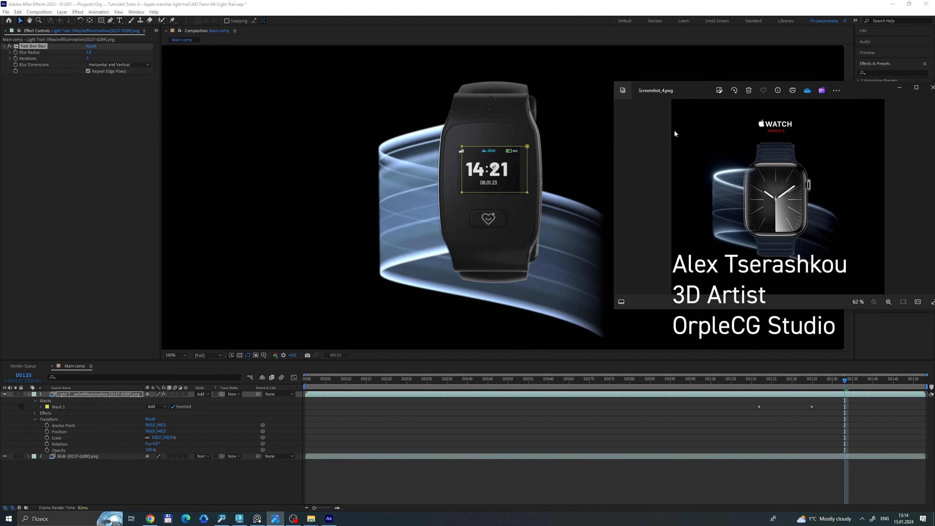
scroll(740, 208, up, 4)
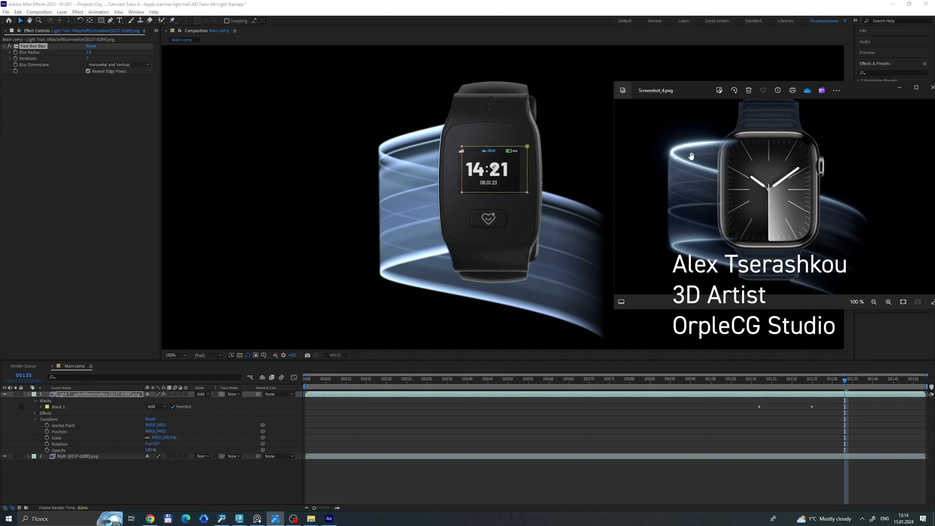
Try a Blur Radius of 2 for the light trail's Fast Box Blur, and settle on 1.5.
click(89, 52)
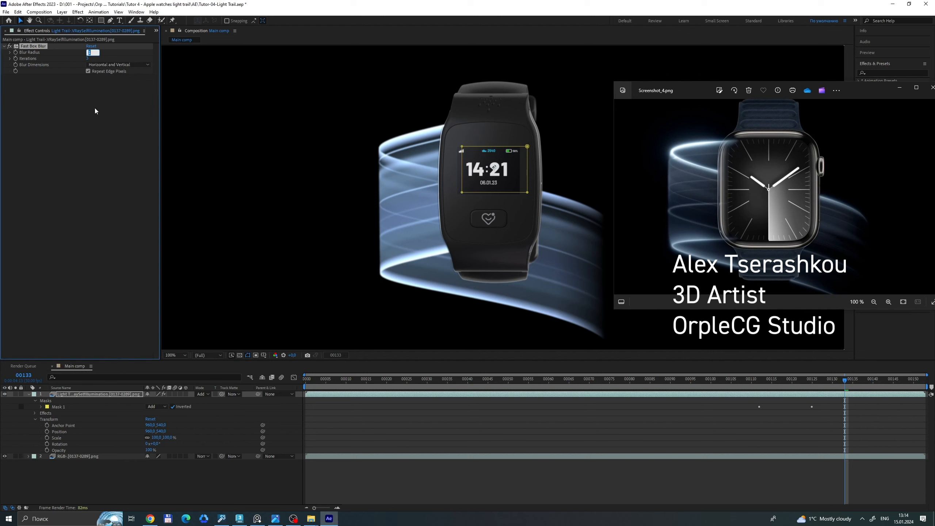
key(Return)
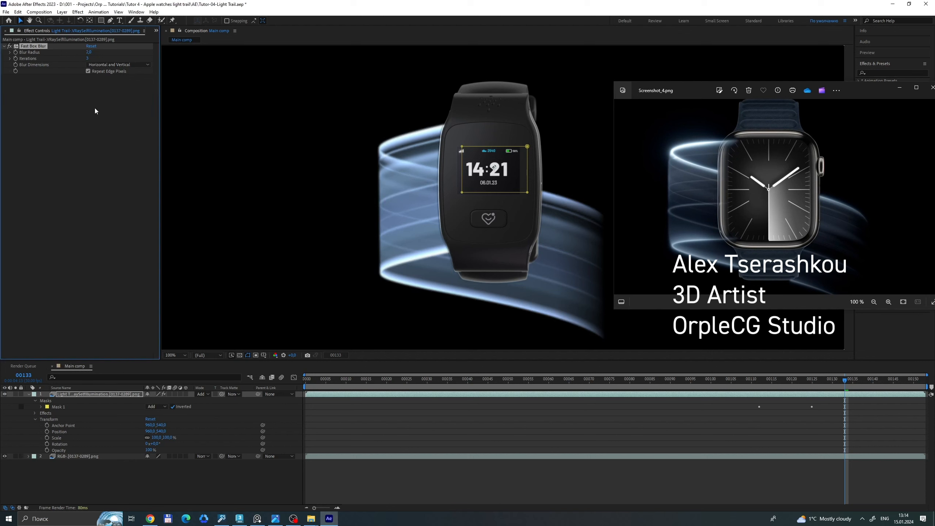
click(88, 51)
key(Return)
click(74, 107)
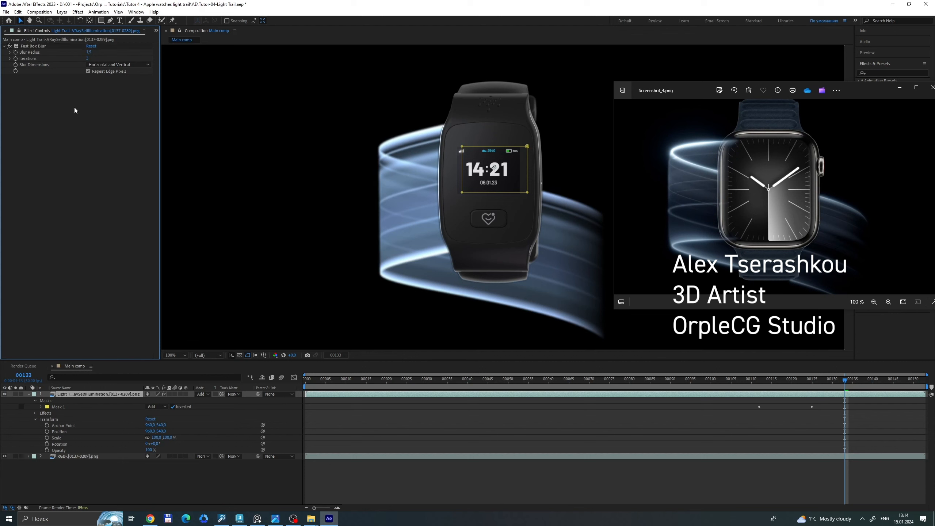
Apply a Glow effect to the light trail layer, with its threshold raised to about 99%, radius set to 64 and intensity adjusted.
key(ctrl+space)
text(glow)
key(Return)
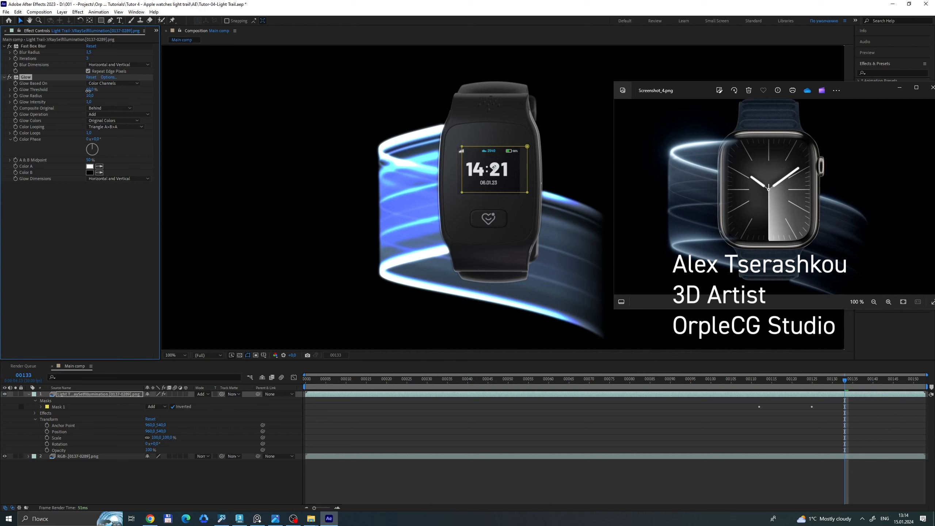
drag(90, 89, 127, 95)
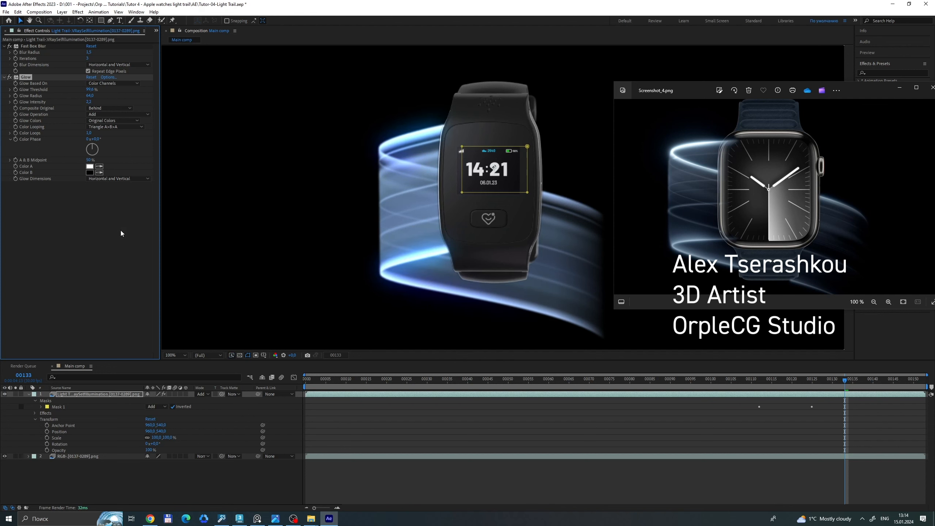
Add a Hue/Saturation effect to the light trail layer and lower its Master Saturation to about -53.
click(110, 256)
key(ctrl+space)
text(saut)
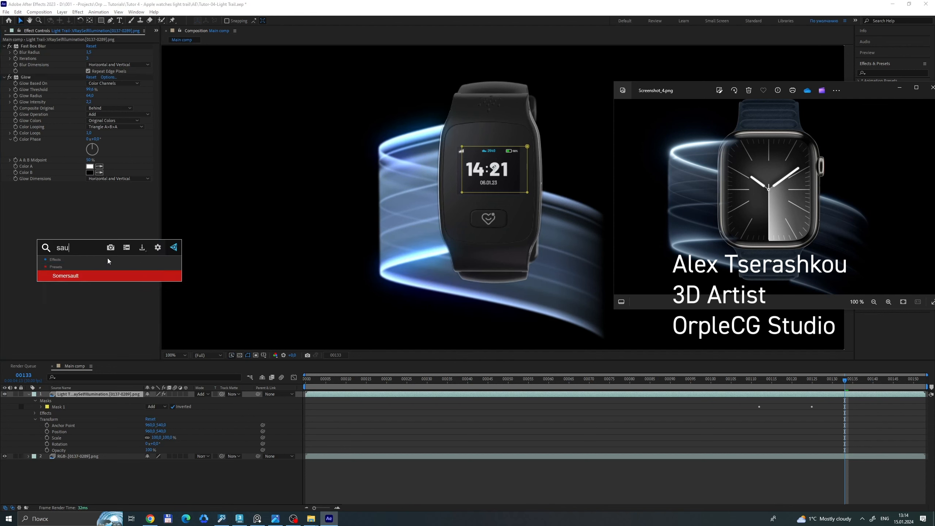
key(BackSpace)
key(BackSpace)
key(Down)
key(Return)
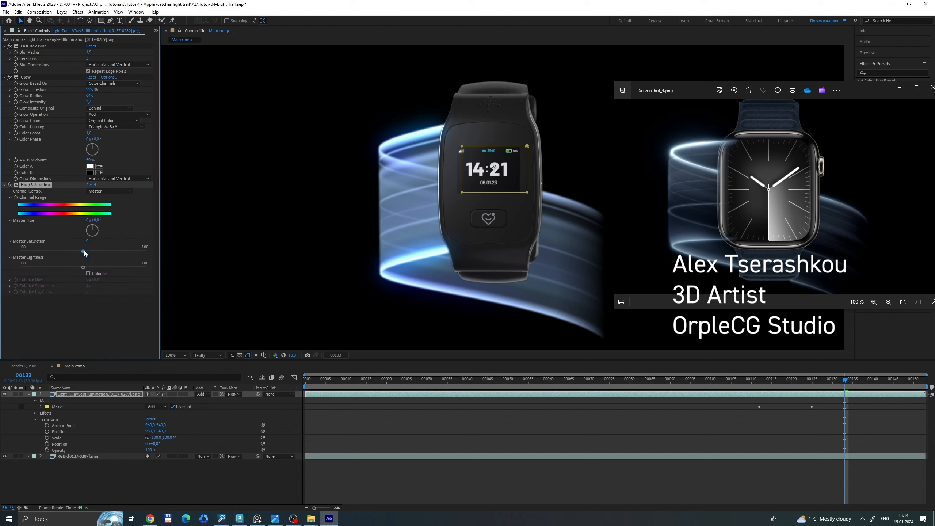
drag(84, 250, 50, 249)
click(52, 249)
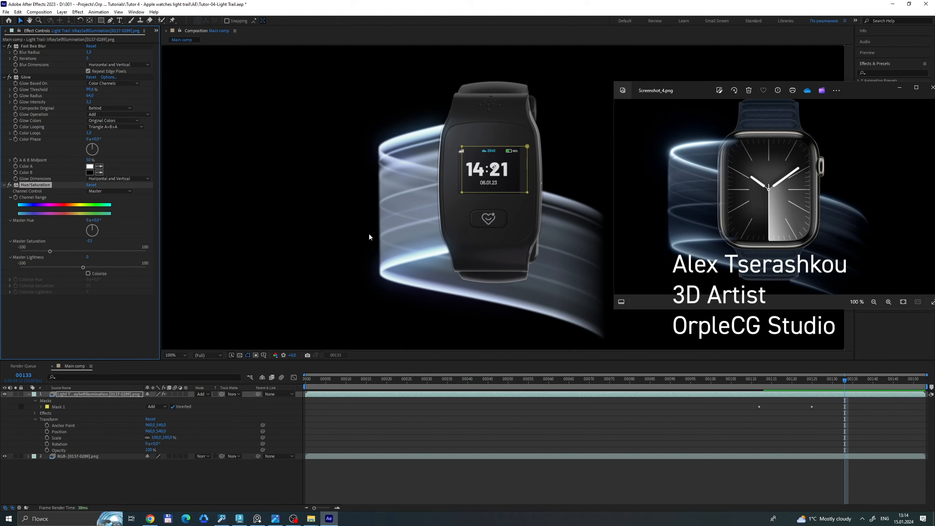
Switch to 3ds Max to examine the trail's self-illumination render and Gradient Ramp material, and return to After Effects.
key(alt+Tab)
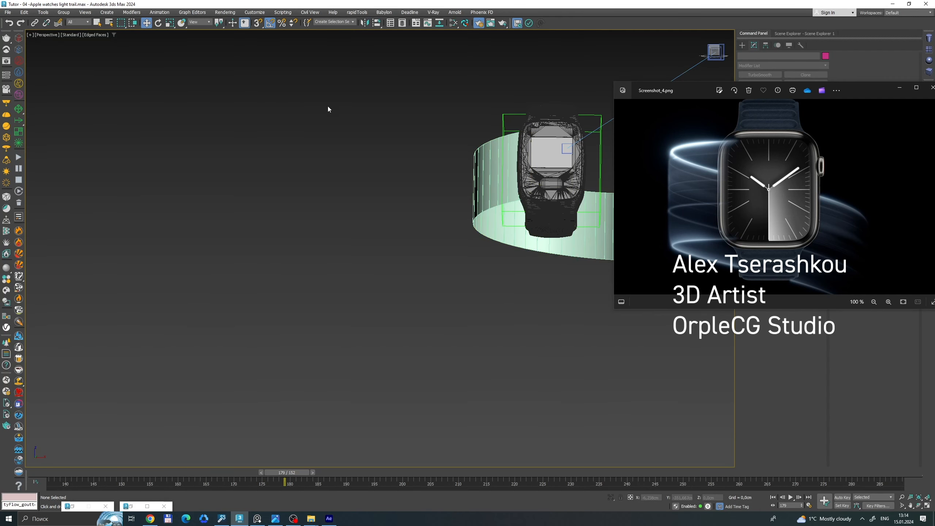
click(5, 62)
scroll(155, 211, up, 2)
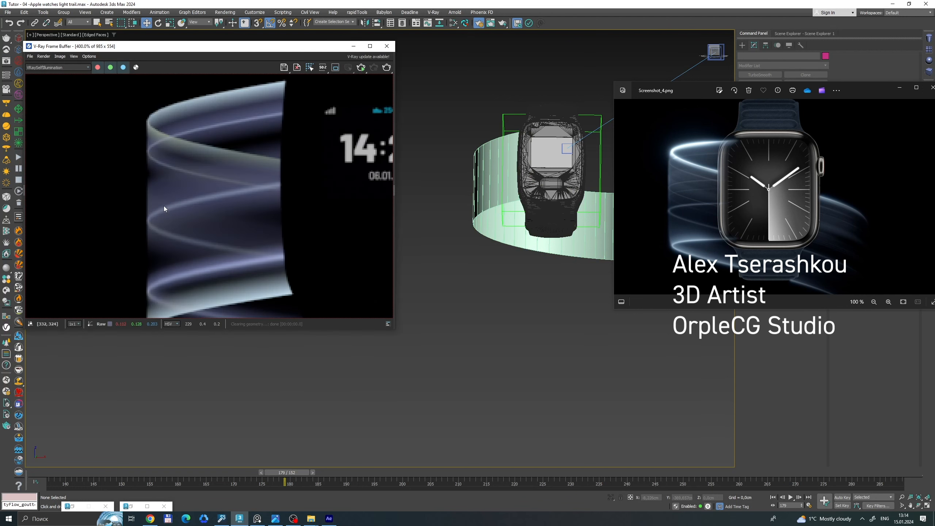
key(m)
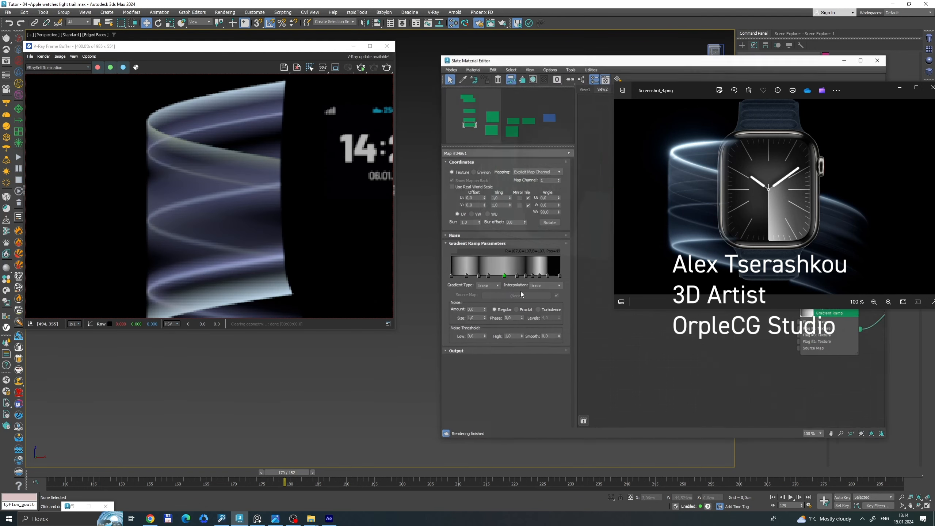
drag(574, 61, 229, 78)
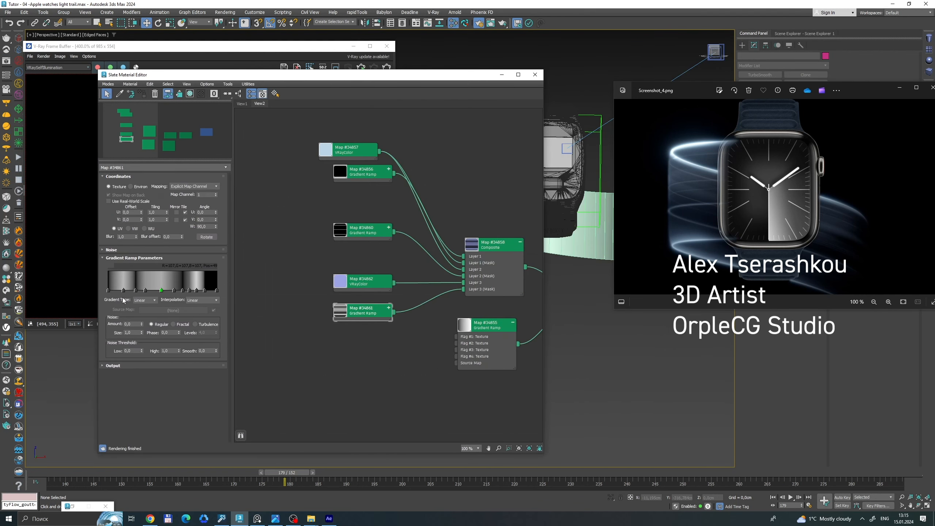
click(389, 46)
click(535, 76)
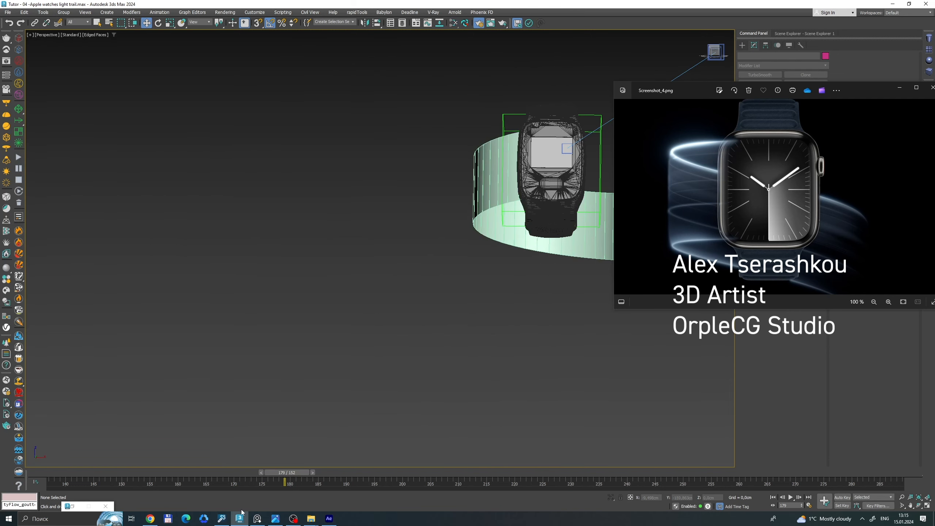
click(328, 519)
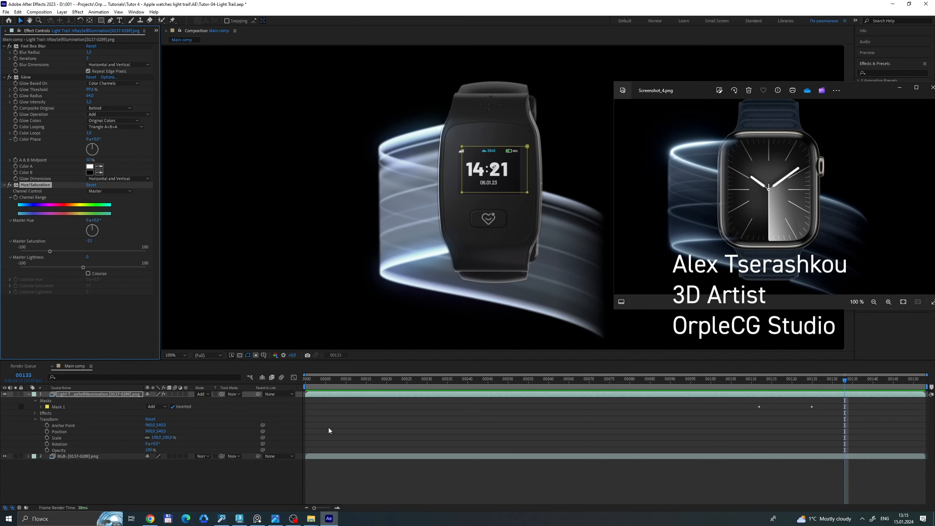
Move the playhead to frame 137 to compare the composite with the reference screenshot, and close the screenshot.
mouse_move(850, 380)
mouse_down()
mouse_move(381, 380)
mouse_move(696, 363)
mouse_move(841, 375)
mouse_move(500, 379)
mouse_move(804, 385)
mouse_move(436, 393)
mouse_move(860, 379)
mouse_up()
drag(860, 92, 799, 110)
click(882, 111)
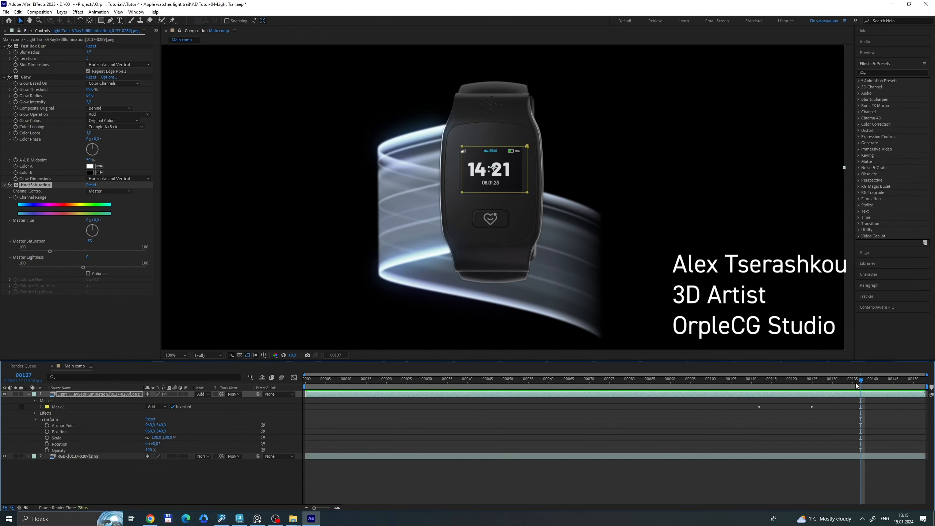
Play a preview of the composited light trail animation from frame 0.
drag(855, 383, 297, 387)
key(space)
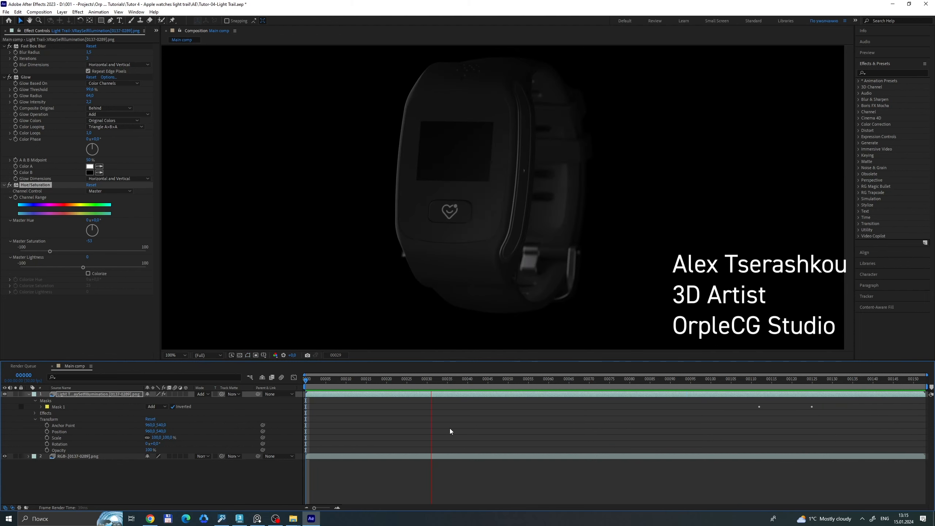